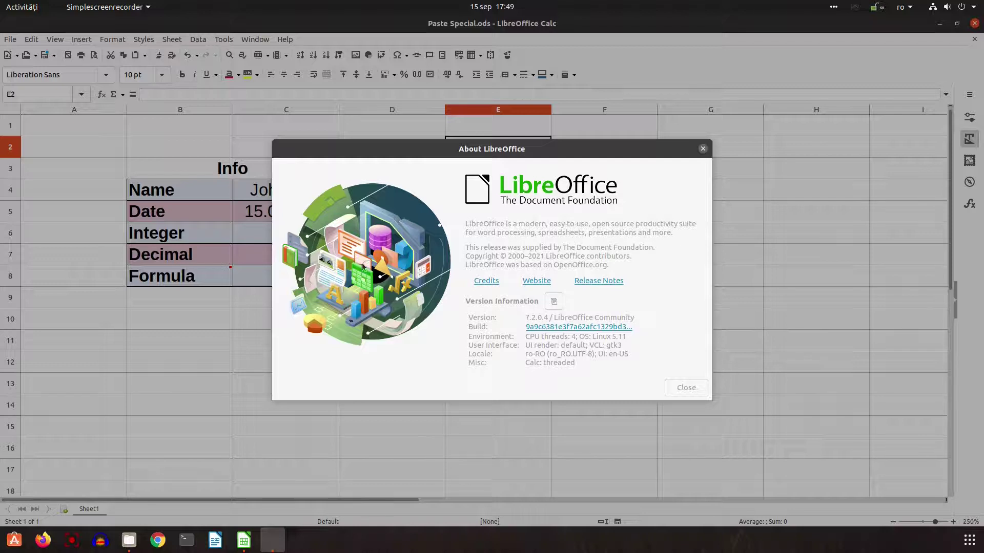
# Close the About LibreOffice dialog and select empty cell E10 in the sheet
pyautogui.click(386, 256)
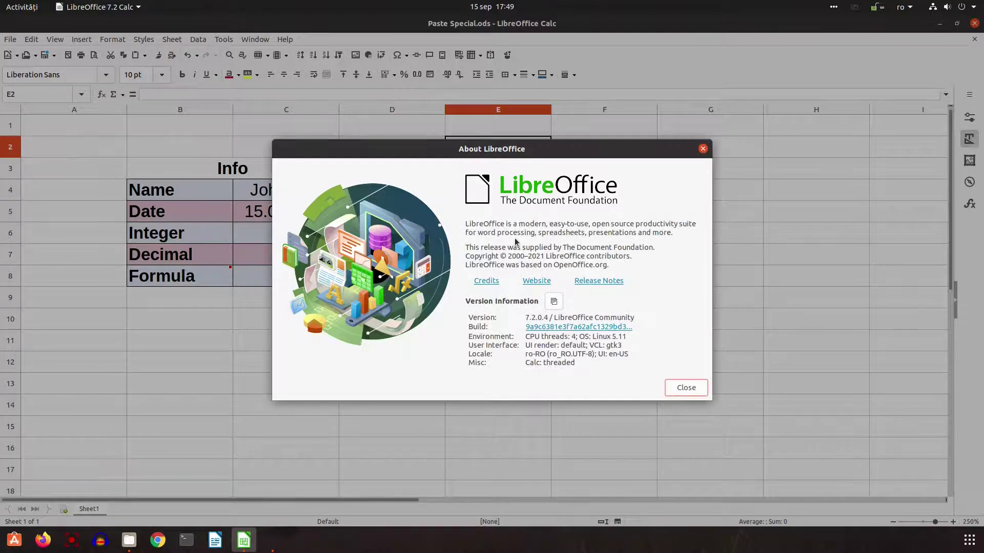
pyautogui.click(688, 386)
pyautogui.click(543, 327)
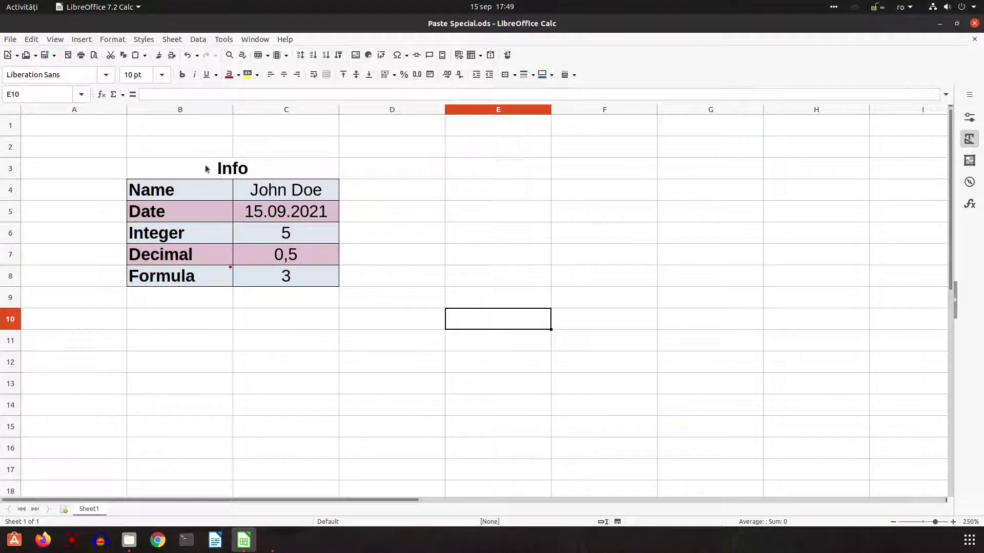
# Examine the Info table's name, date, integer, decimal and formula cells and the comment on the Formula label
pyautogui.moveTo(210, 191); pyautogui.dragTo(256, 230)
pyautogui.click(287, 211)
pyautogui.click(304, 193)
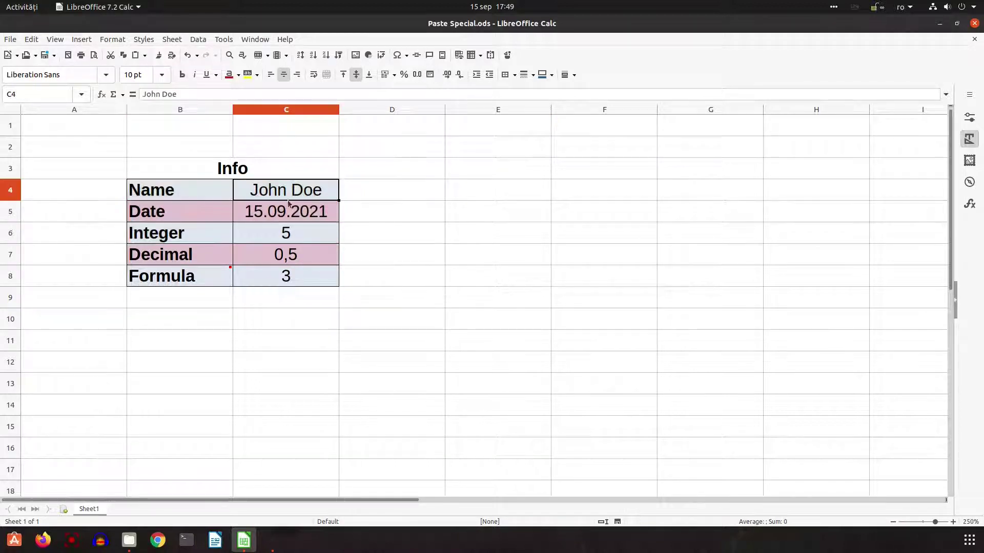
pyautogui.click(302, 210)
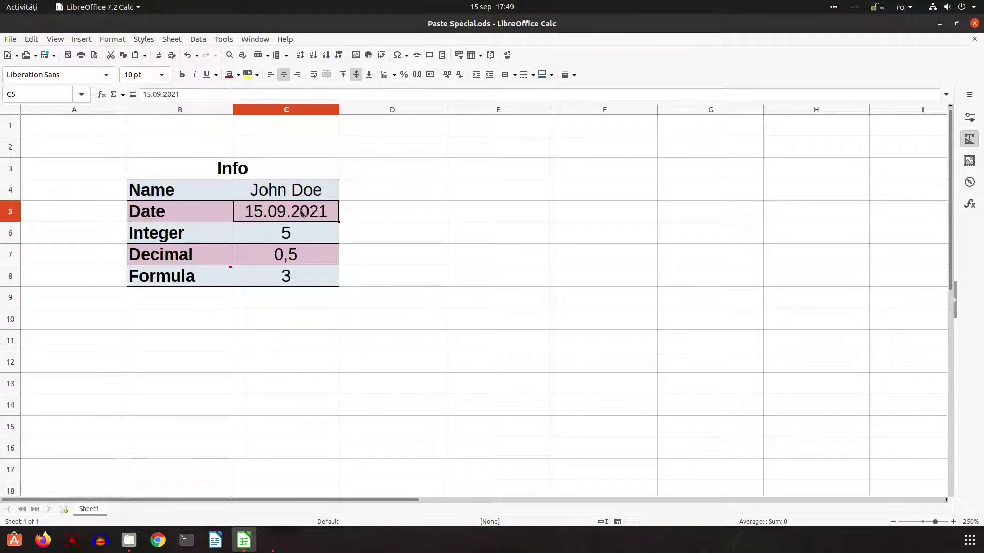
pyautogui.click(301, 237)
pyautogui.click(249, 254)
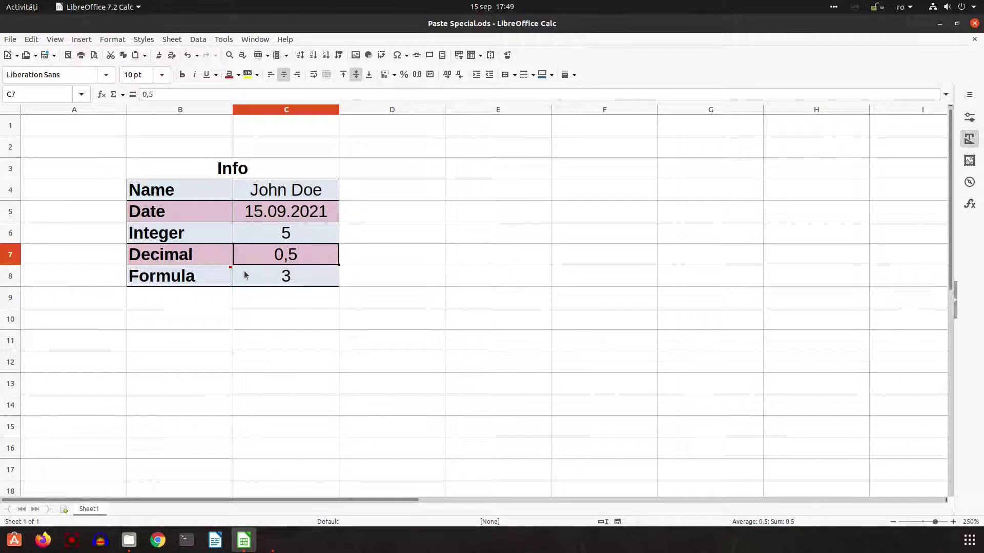
pyautogui.moveTo(223, 277)
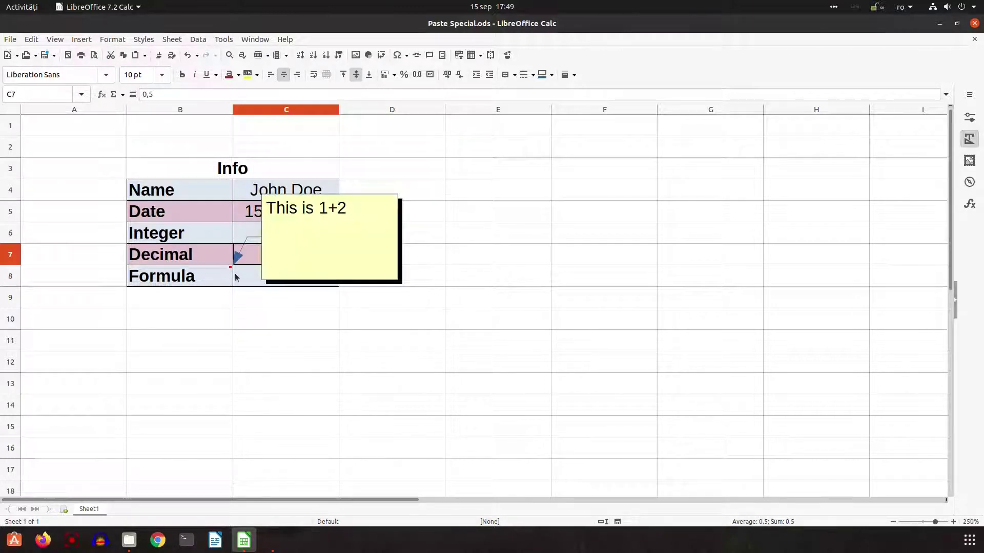
pyautogui.click(243, 277)
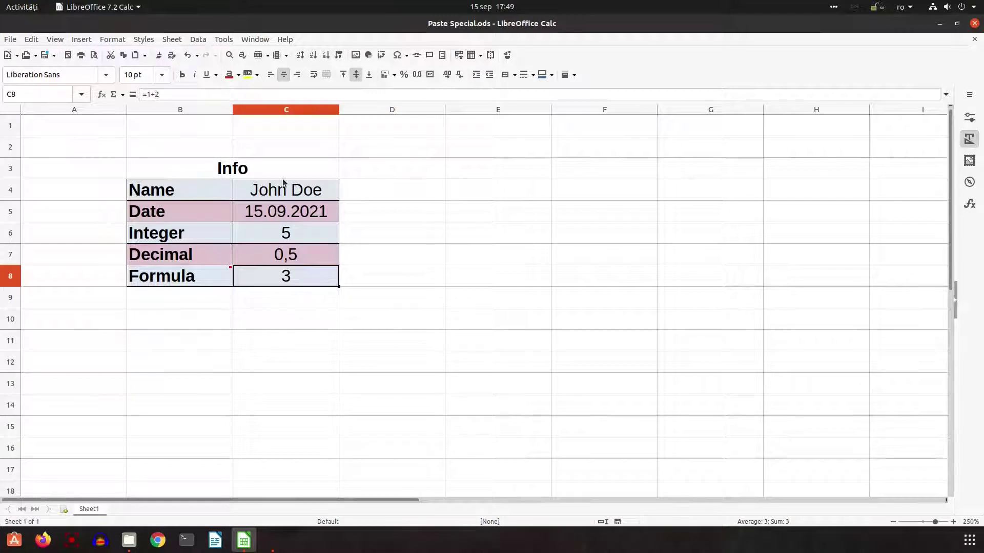
# Copy the Info table in B3:C8 and narrow the empty column D beside it
pyautogui.rightClick(264, 177)
pyautogui.press('Escape')
pyautogui.moveTo(202, 171); pyautogui.dragTo(244, 275)
pyautogui.rightClick(244, 277)
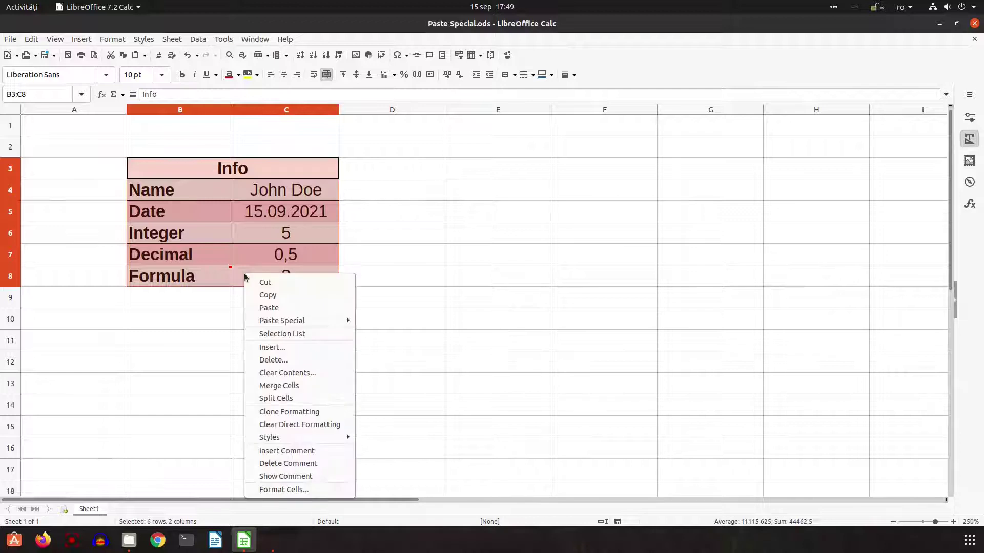
pyautogui.click(269, 296)
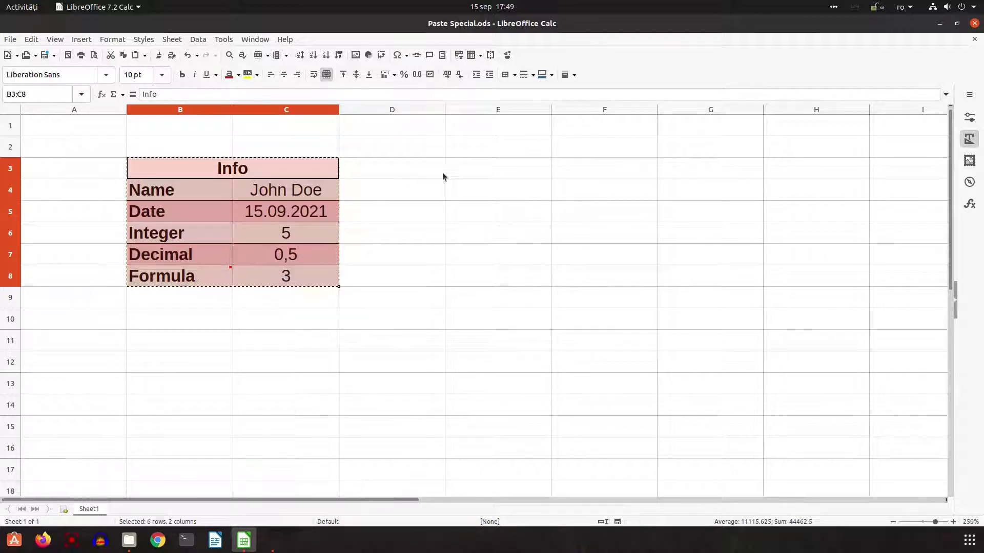
pyautogui.moveTo(445, 109); pyautogui.dragTo(399, 108)
# Paste the copied table at E3 with the Values Only preset and check the pasted formula and date cells
pyautogui.rightClick(426, 166)
pyautogui.moveTo(465, 216)
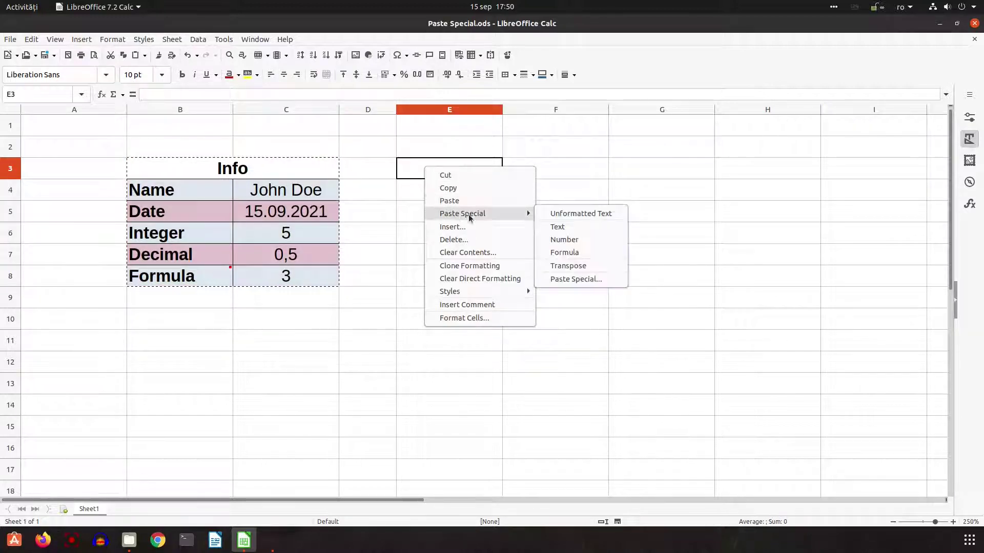
pyautogui.click(595, 279)
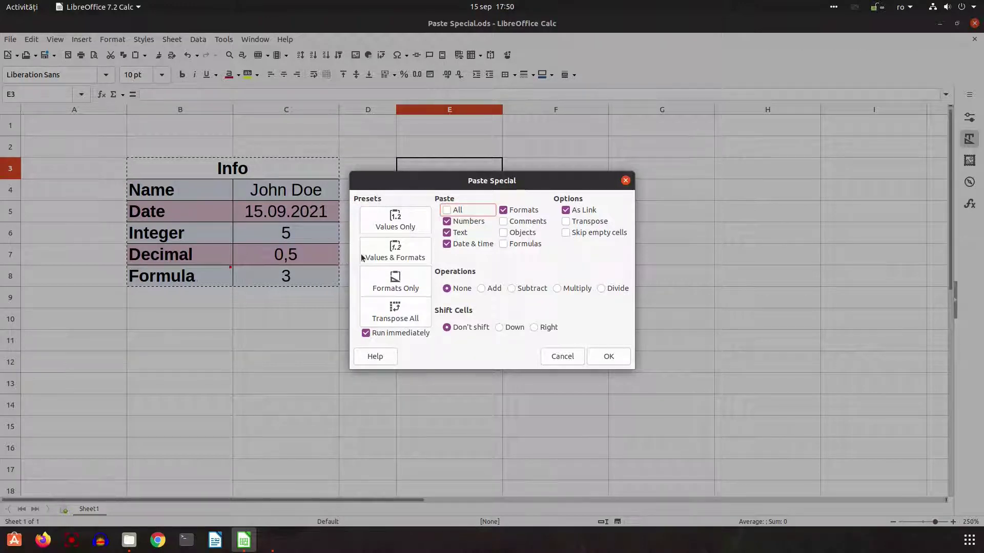
pyautogui.click(398, 223)
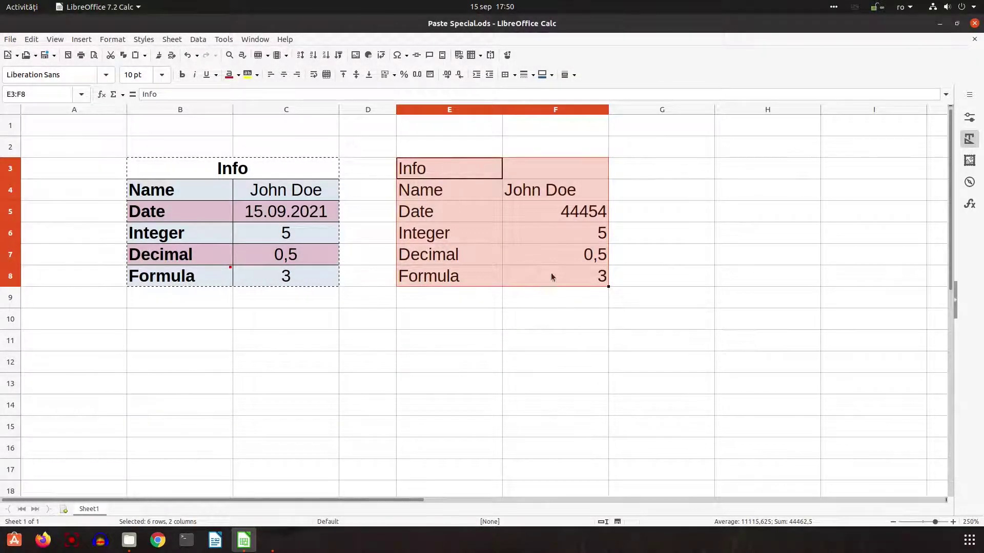
pyautogui.click(551, 275)
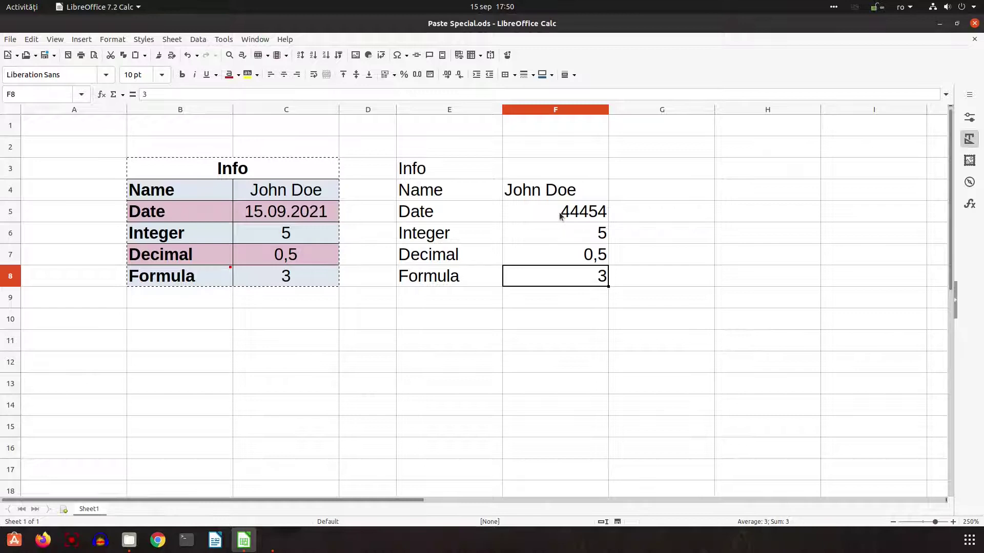
pyautogui.click(573, 214)
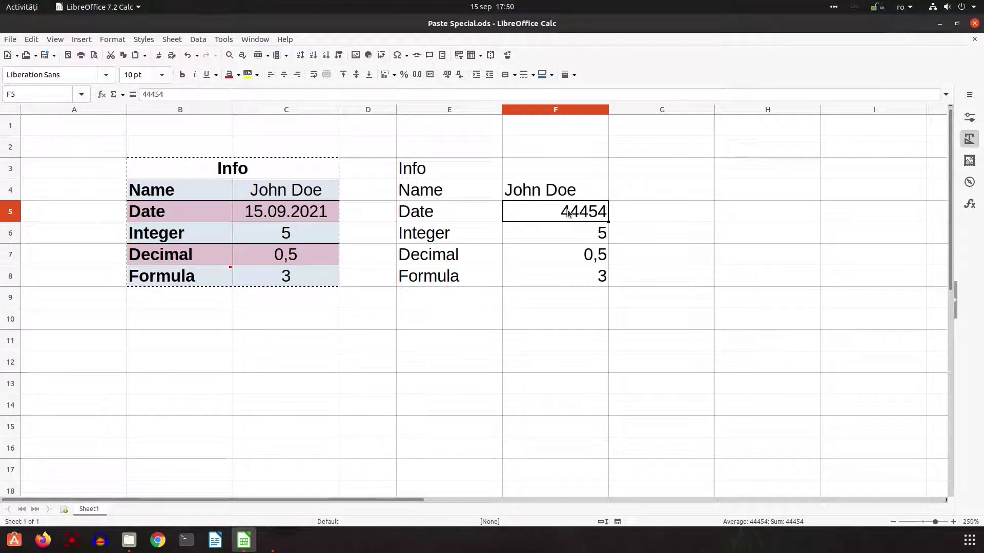
# Try the Number format on date cell C5 to compare it with F5, and undo the format change
pyautogui.rightClick(305, 217)
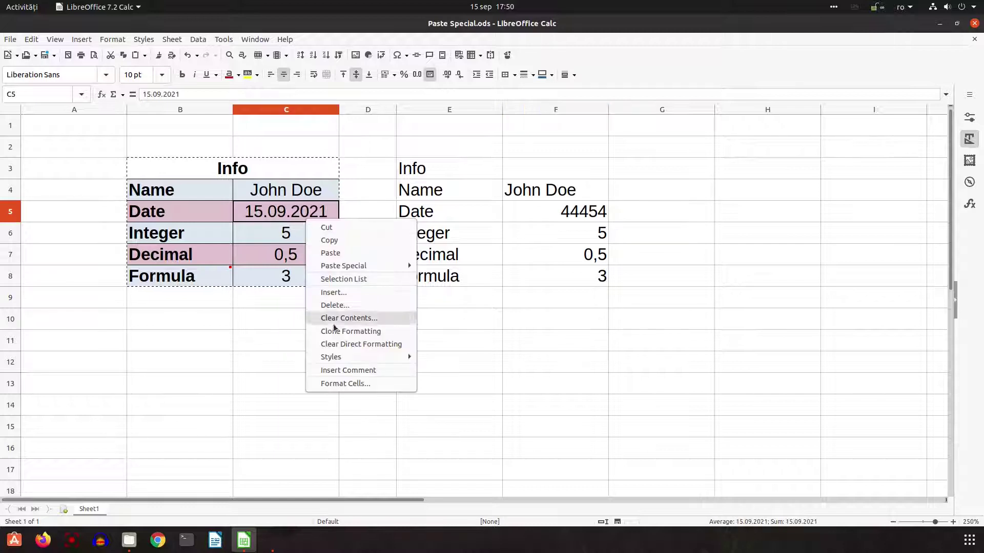
pyautogui.click(342, 382)
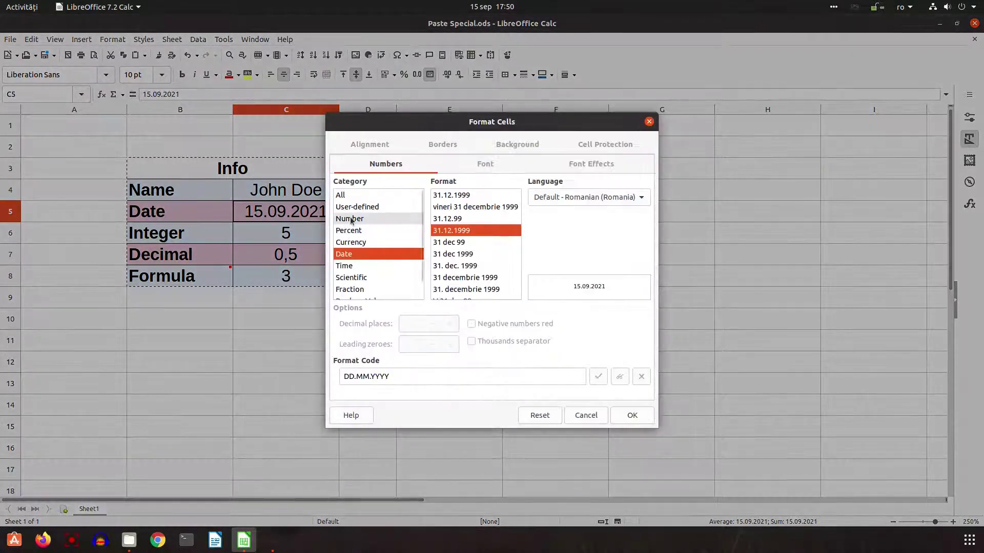
pyautogui.click(349, 218)
pyautogui.click(633, 415)
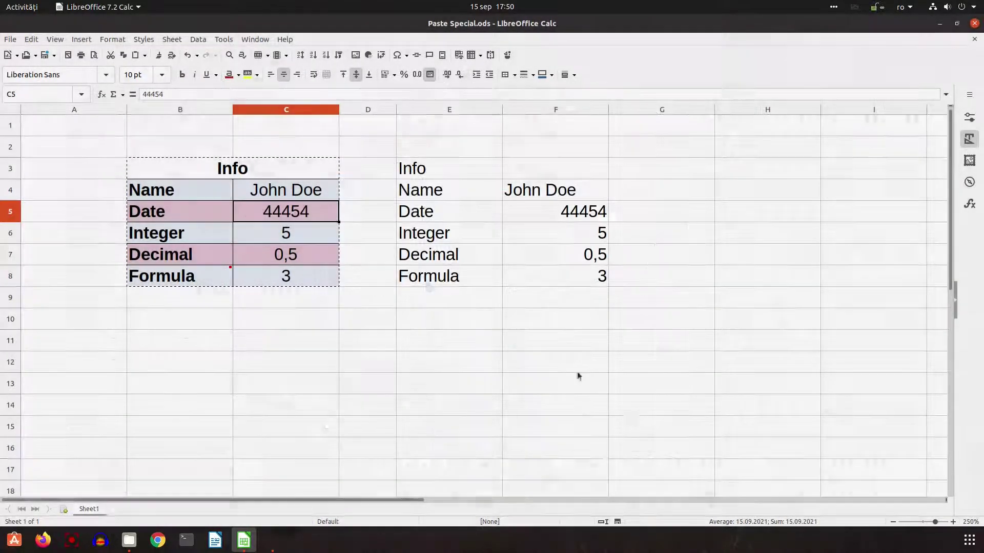
pyautogui.click(559, 219)
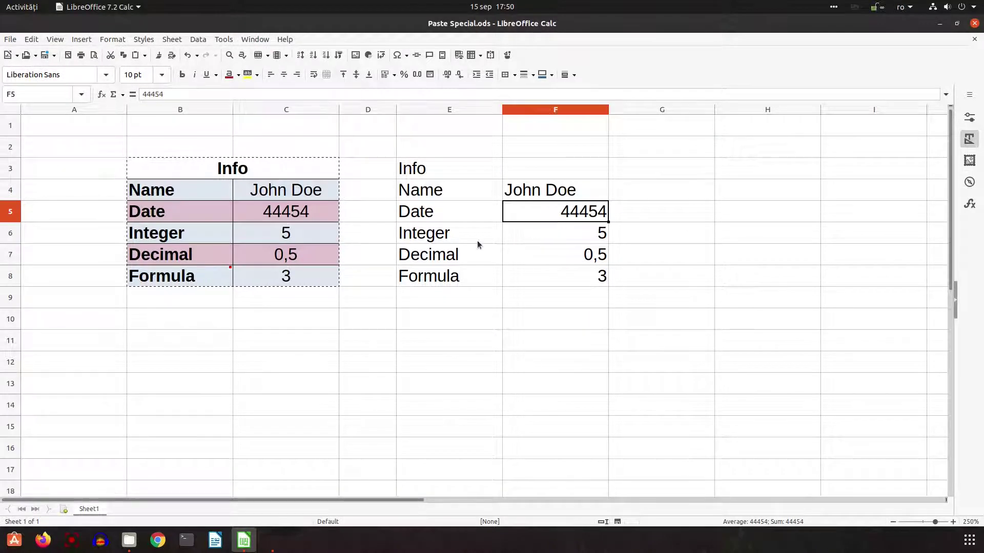
pyautogui.hotkey('ctrl', 'z')
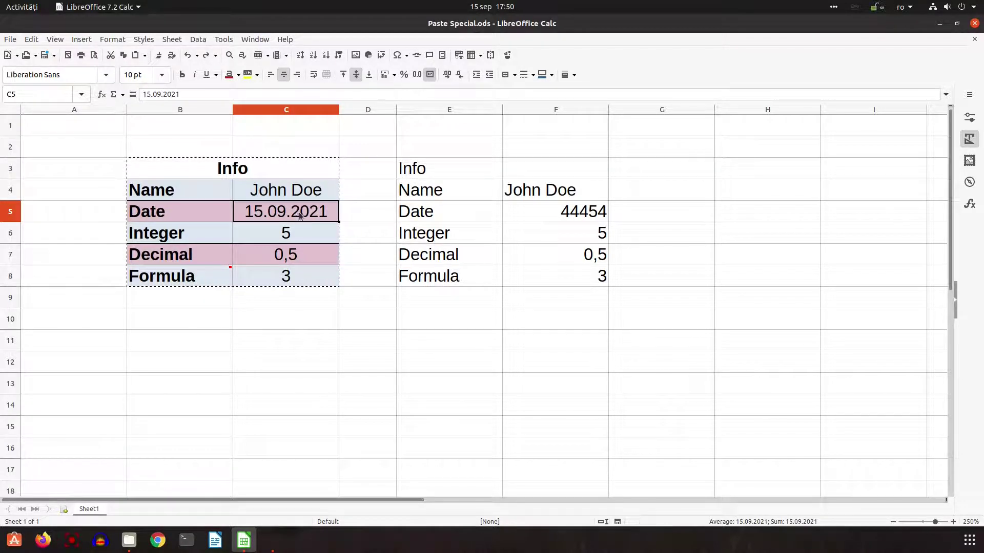
# Undo the values-only paste and paste the table at E3 with the Values & Formats preset instead
pyautogui.click(539, 214)
pyautogui.hotkey('ctrl', 'z')
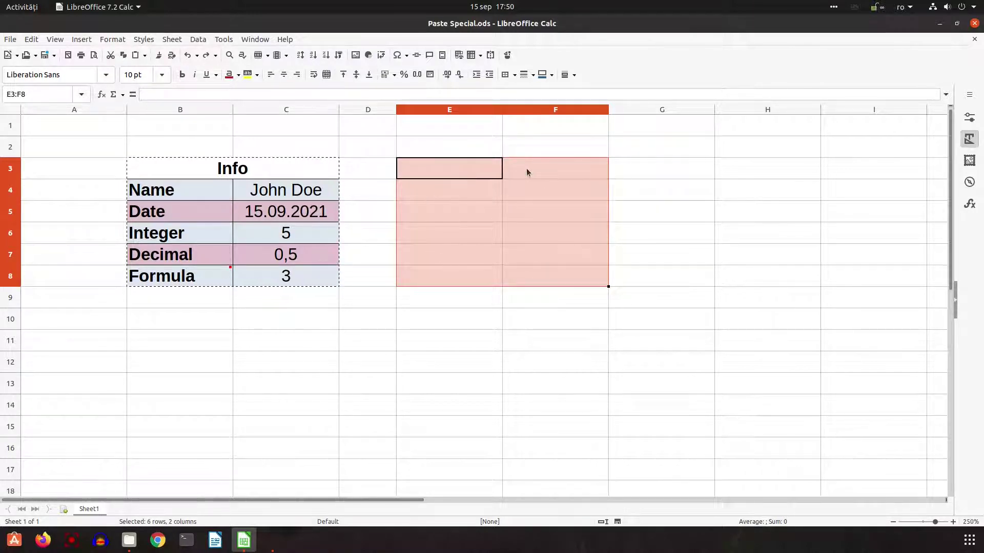
pyautogui.rightClick(469, 167)
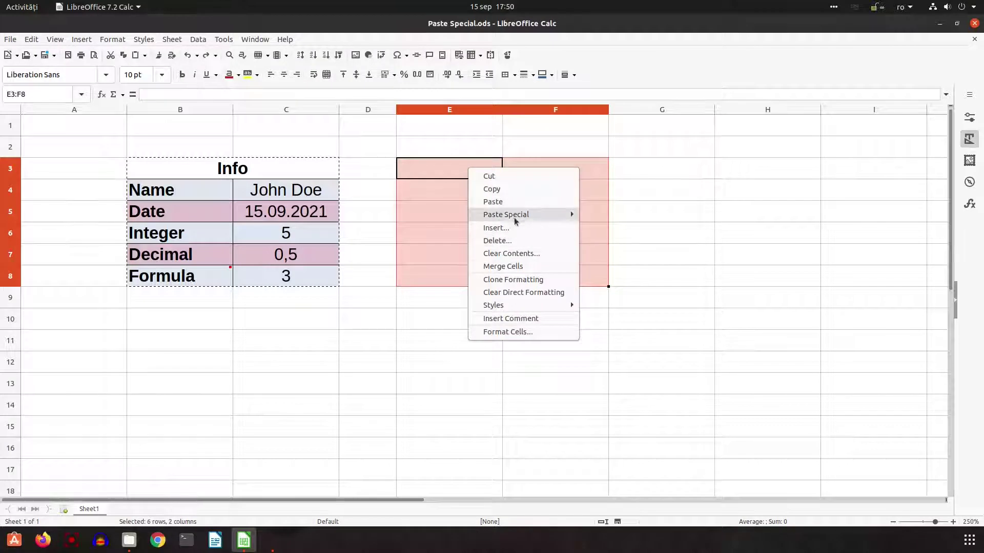
pyautogui.moveTo(564, 214)
pyautogui.click(595, 280)
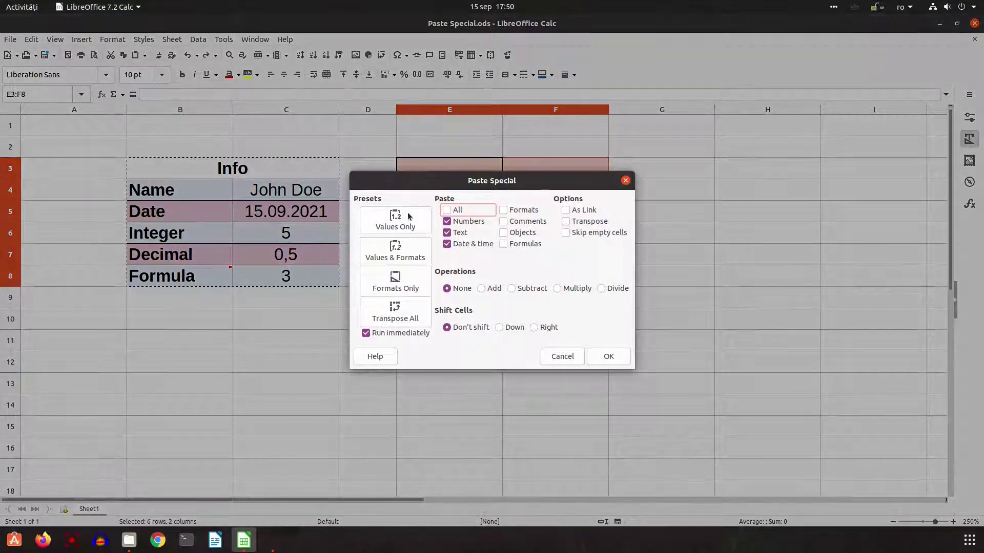
pyautogui.click(410, 258)
# Compare the pasted date, formula and Formula label cells with their originals in the Info table
pyautogui.click(505, 218)
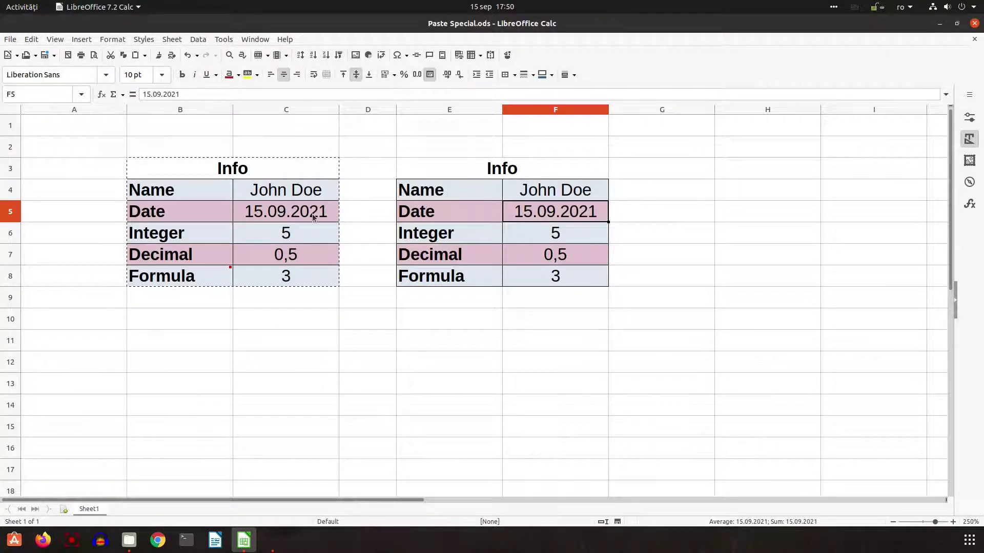
pyautogui.click(297, 216)
pyautogui.click(539, 221)
pyautogui.click(292, 236)
pyautogui.click(309, 276)
pyautogui.click(490, 282)
pyautogui.click(518, 278)
pyautogui.click(491, 280)
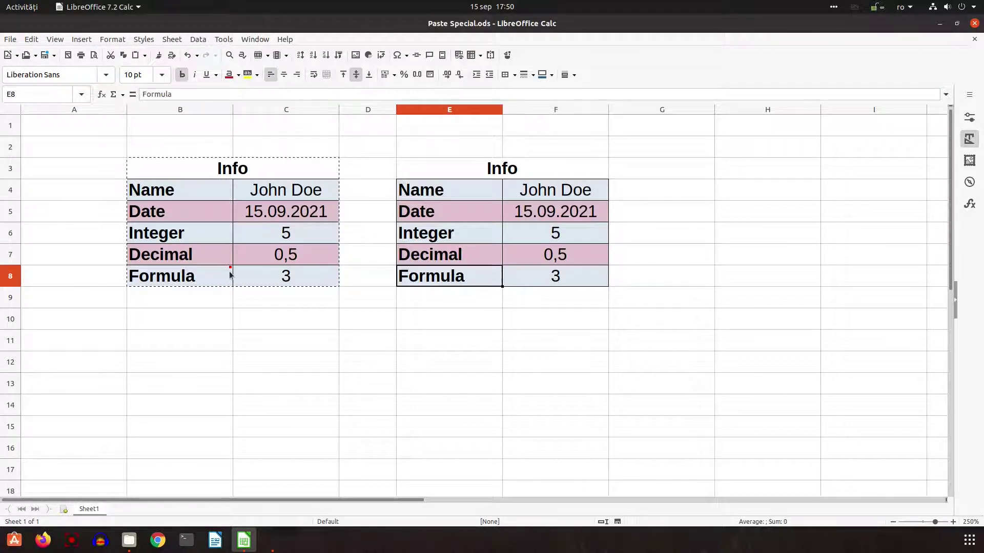
# Undo the Values & Formats paste and paste the Info table at E3 with the Formats Only preset
pyautogui.rightClick(473, 170)
pyautogui.click(444, 199)
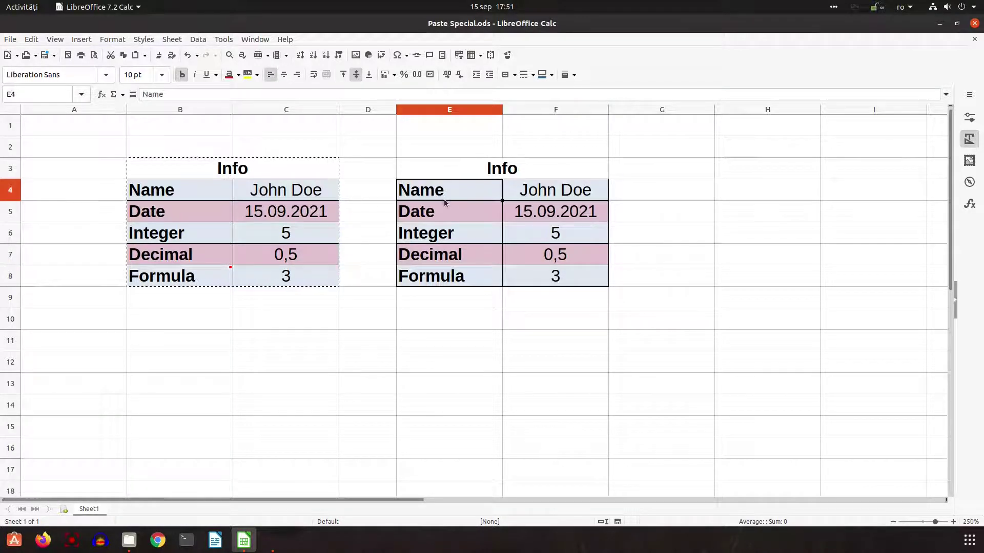
pyautogui.hotkey('ctrl', 'z')
pyautogui.click(440, 170)
pyautogui.rightClick(441, 172)
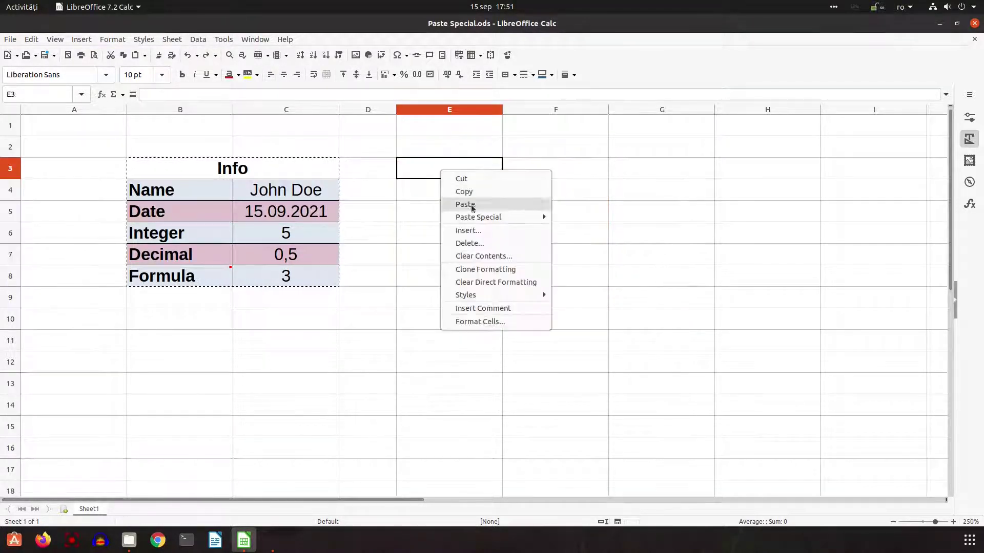
pyautogui.moveTo(491, 216)
pyautogui.click(604, 283)
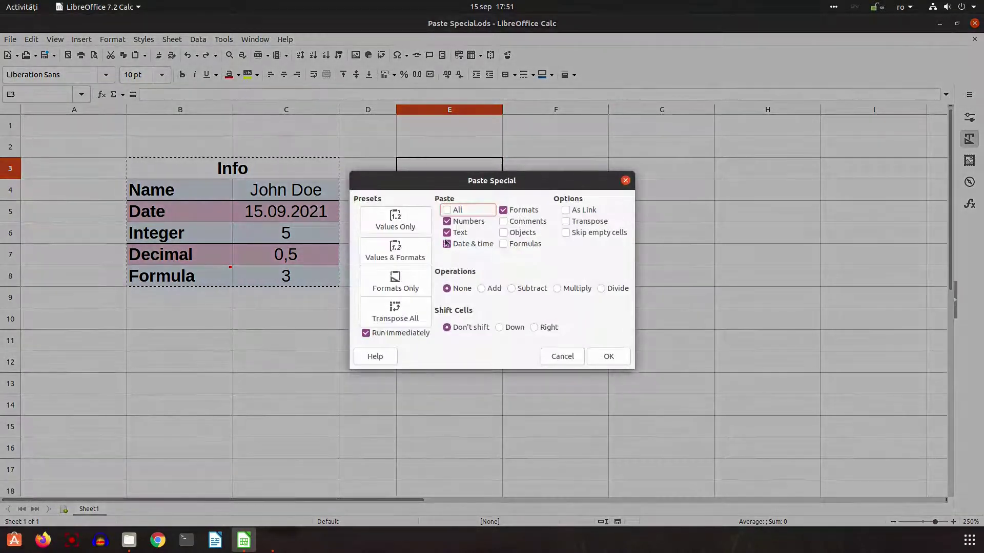
pyautogui.click(404, 281)
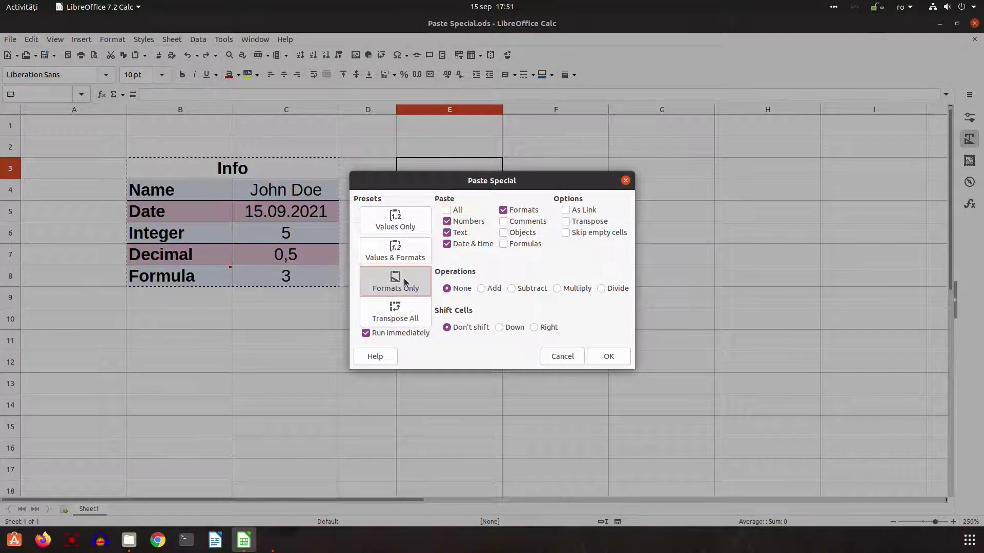
pyautogui.press('Down')
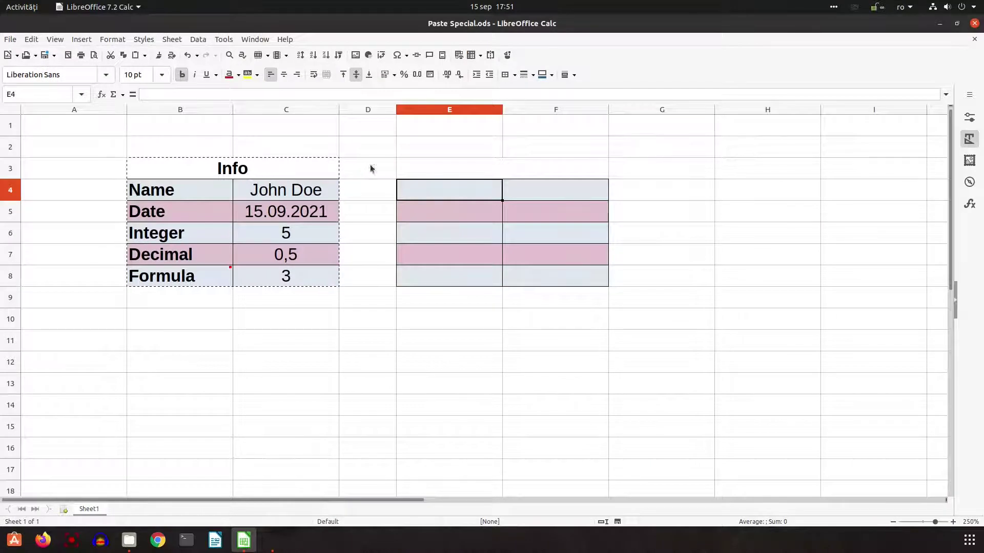
# Enter the title "Another info" in the merged cell E3:F3 above the new formatted table
pyautogui.click(495, 174)
pyautogui.write('Another info')
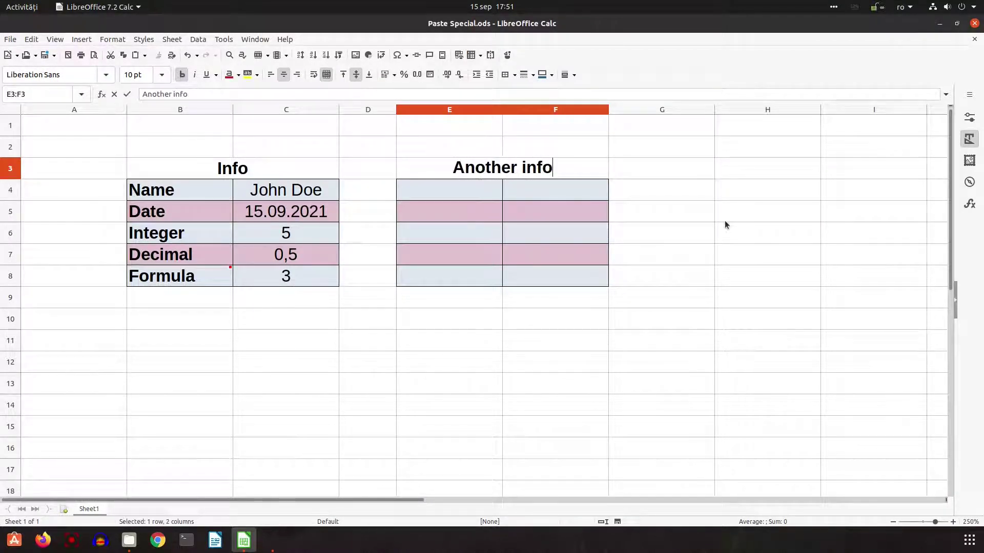
pyautogui.press('Return')
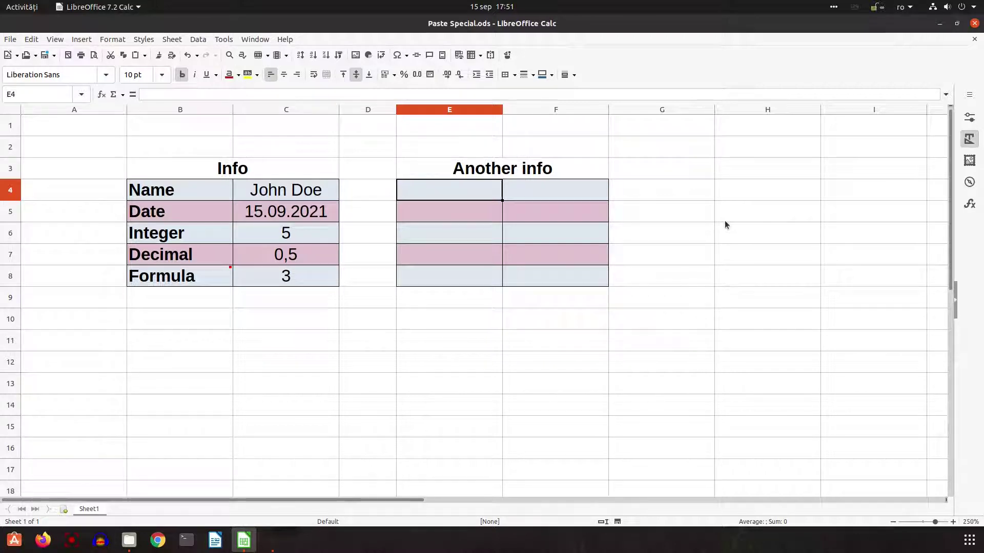
# Enter the row labels Name, Date and Integer in cells E4 to E6
pyautogui.write('name')
pyautogui.press('BackSpace')
pyautogui.press('BackSpace')
pyautogui.press('BackSpace')
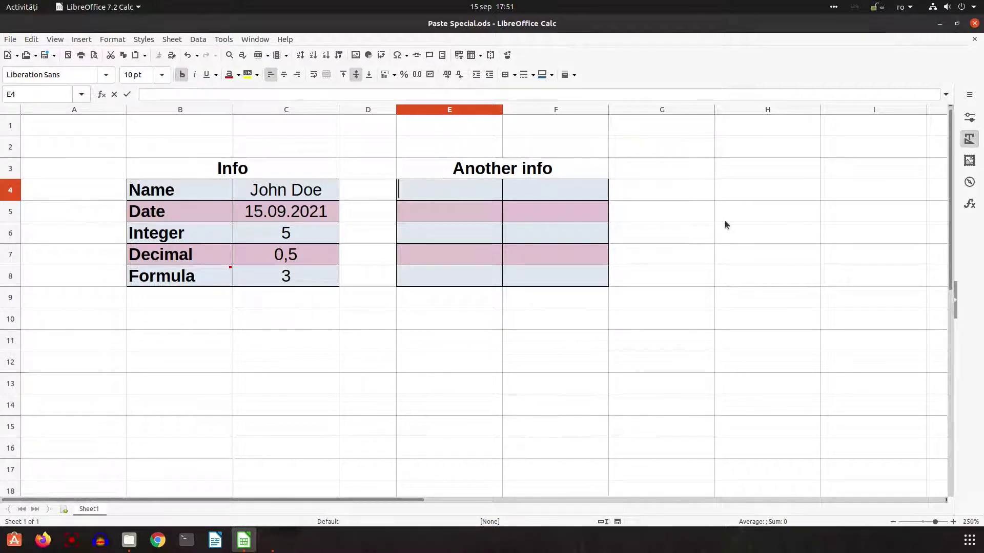
pyautogui.write('Name')
pyautogui.press('Return')
pyautogui.write('Date')
pyautogui.press('Return')
pyautogui.write('Inet')
pyautogui.press('BackSpace')
pyautogui.press('BackSpace')
pyautogui.write('teger')
pyautogui.press('Return')
# Enter the row labels Decimal and Formula in cells E7 and E8
pyautogui.write('Decimal')
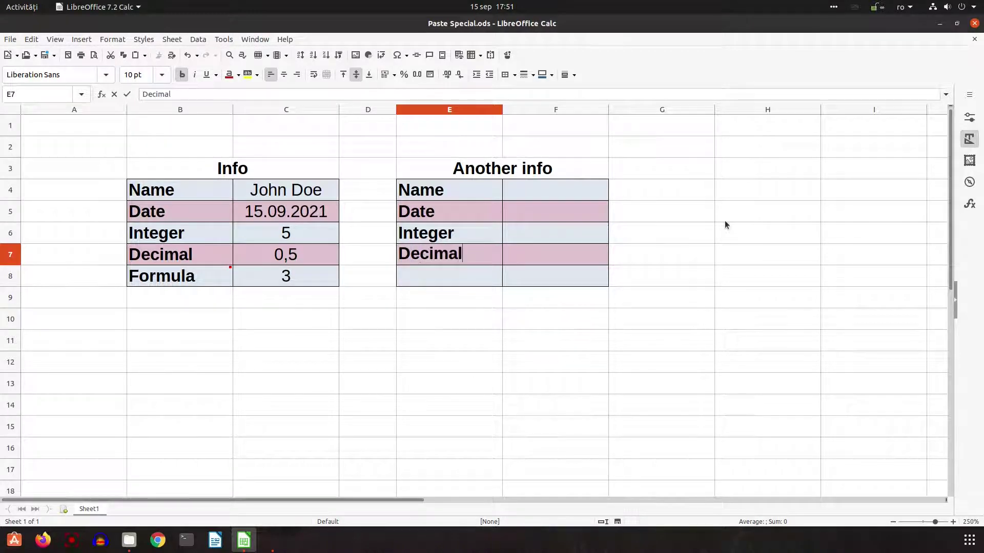
pyautogui.press('Return')
pyautogui.write('Frm')
pyautogui.press('BackSpace')
pyautogui.press('BackSpace')
pyautogui.write('ormula')
pyautogui.press('Tab')
# Enter the sample text "sdsds" in F4 as the new table's Name value
pyautogui.press('Up')
pyautogui.press('Up')
pyautogui.press('Up')
pyautogui.press('Up')
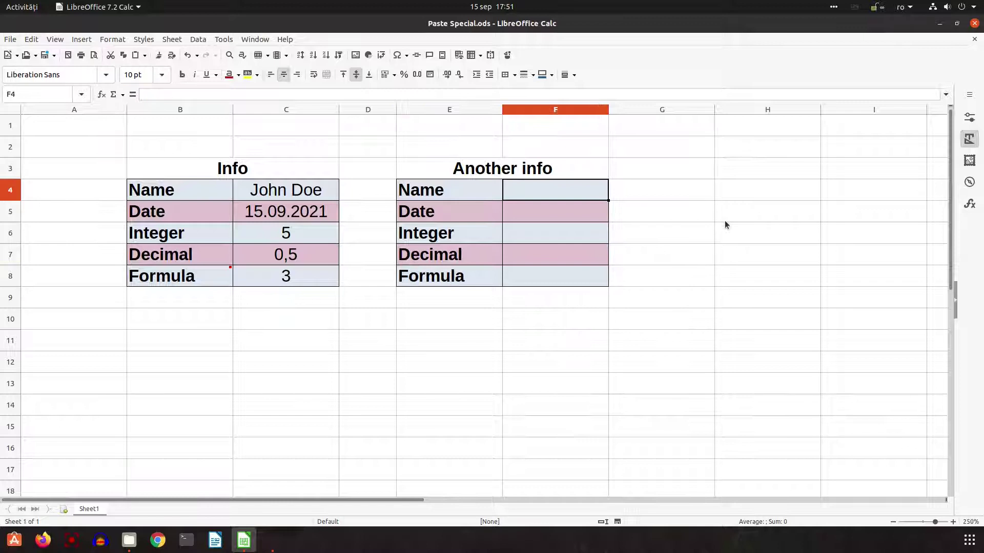
pyautogui.write('sdsds')
pyautogui.press('Return')
pyautogui.write('sdsds')
pyautogui.press('BackSpace')
pyautogui.press('BackSpace')
pyautogui.press('BackSpace')
pyautogui.press('Escape')
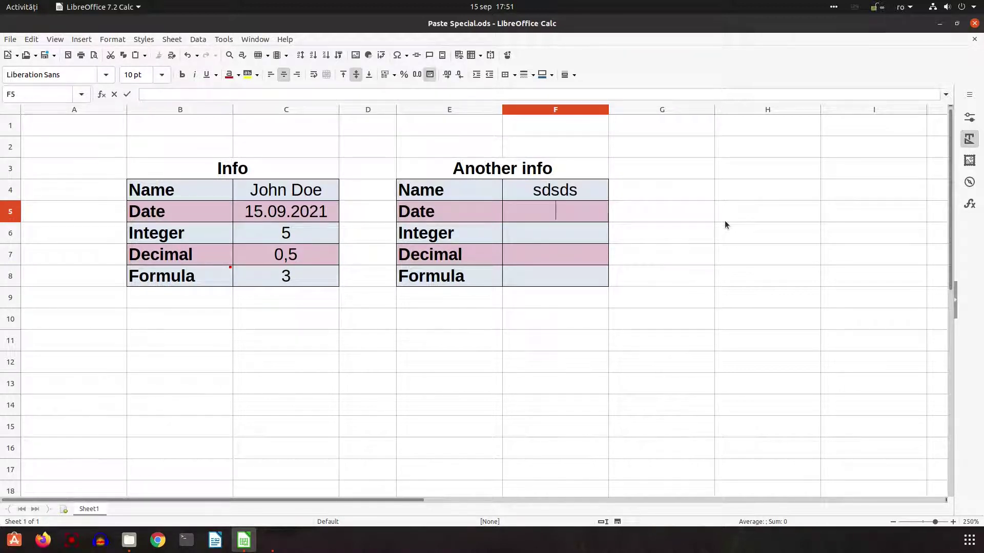
# Enter the date 16.09.2021, the integer 6 and the decimal 0,4 in cells F5 to F7
pyautogui.write('16.09.2021')
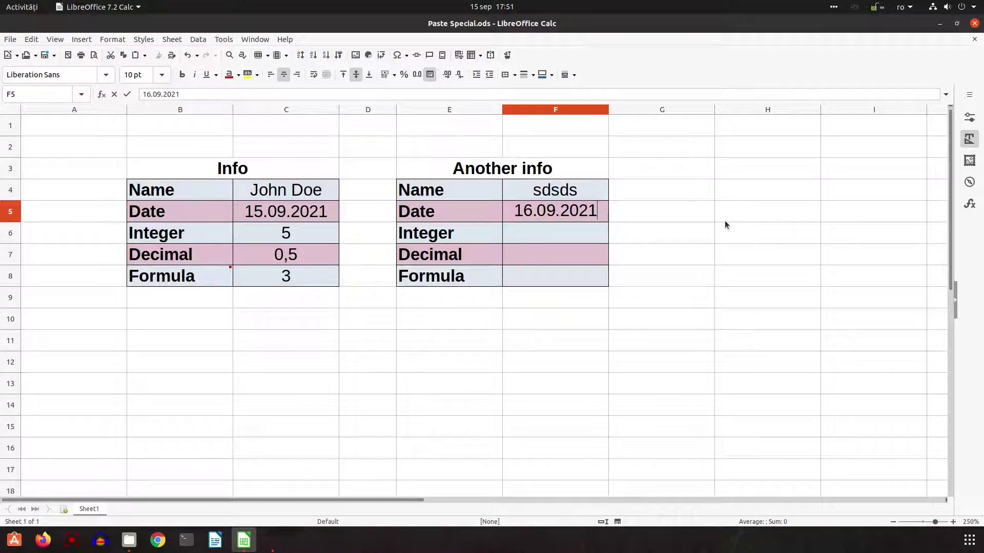
pyautogui.press('Return')
pyautogui.write('6')
pyautogui.press('Return')
pyautogui.write('0,4')
pyautogui.press('Return')
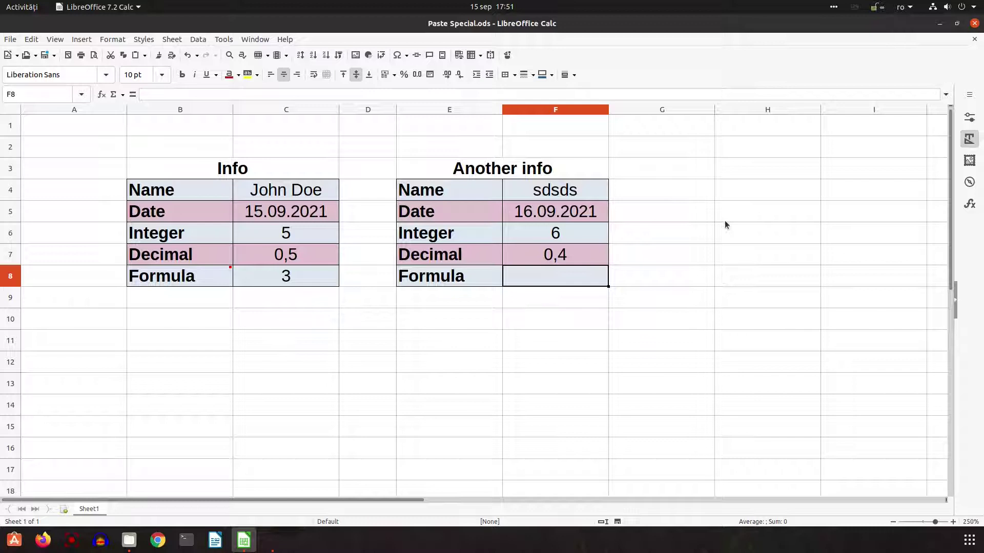
# Enter the formula =2+2 in F8 as the new table's Formula value
pyautogui.write('=2+2')
pyautogui.press('Return')
pyautogui.press('Up')
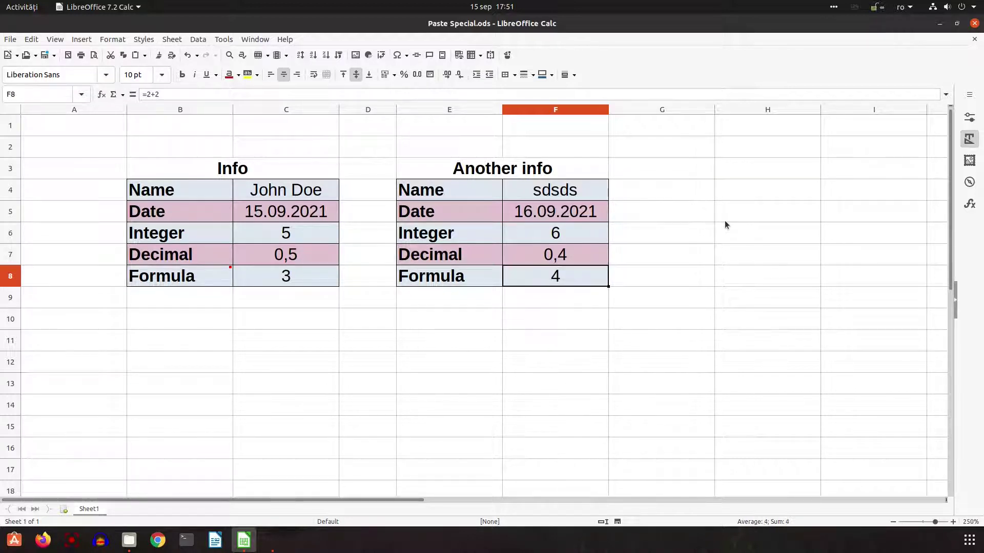
pyautogui.rightClick(427, 162)
pyautogui.moveTo(477, 209)
pyautogui.click(568, 276)
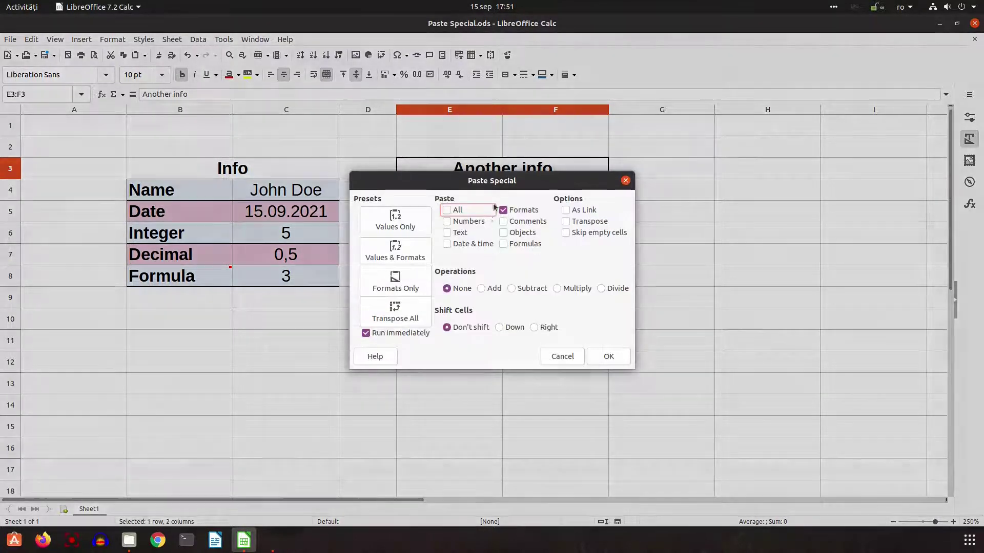
pyautogui.click(608, 354)
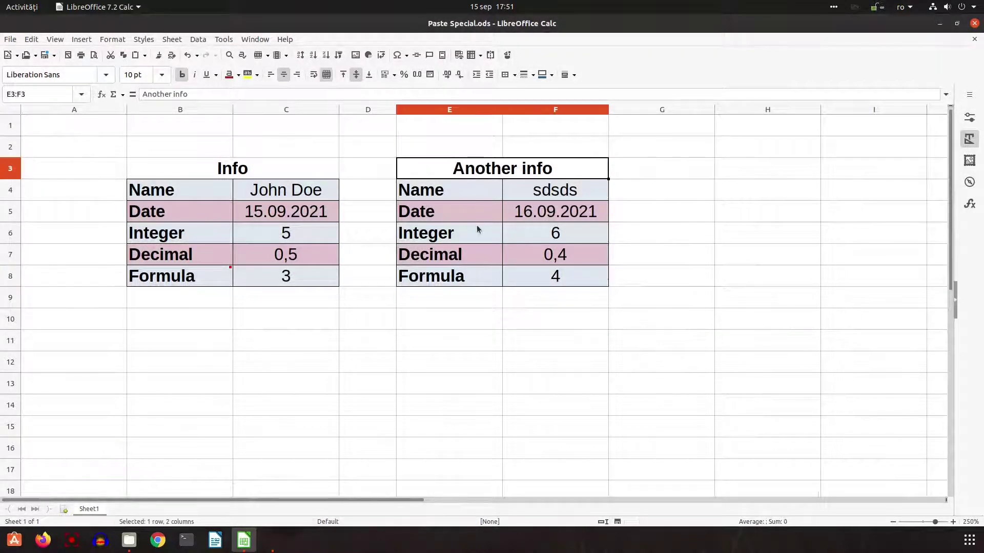
# Delete columns E to G to remove the "Another info" table
pyautogui.moveTo(449, 109); pyautogui.dragTo(637, 109)
pyautogui.rightClick(638, 109)
pyautogui.click(679, 195)
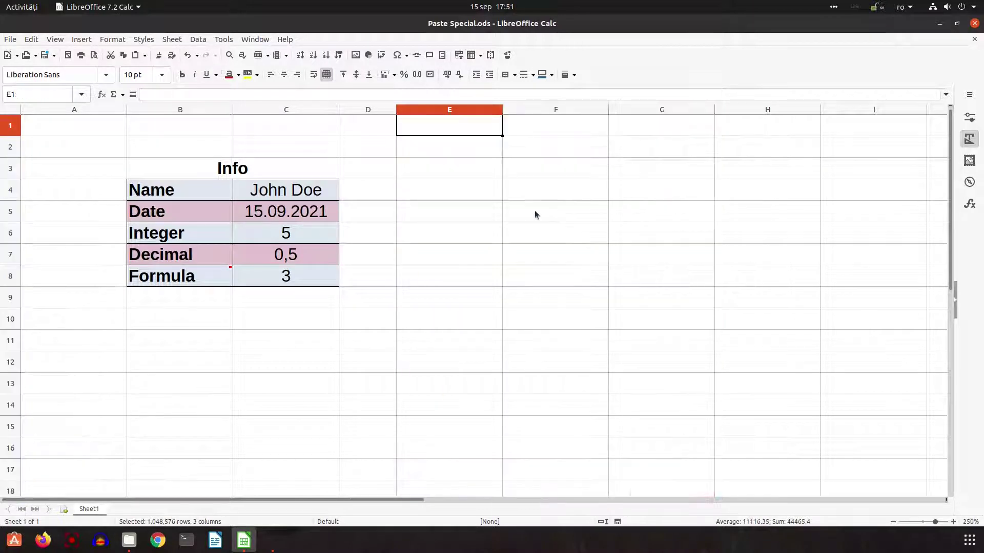
pyautogui.click(552, 210)
# Copy the Info table in B3:C8
pyautogui.moveTo(202, 178); pyautogui.dragTo(253, 277)
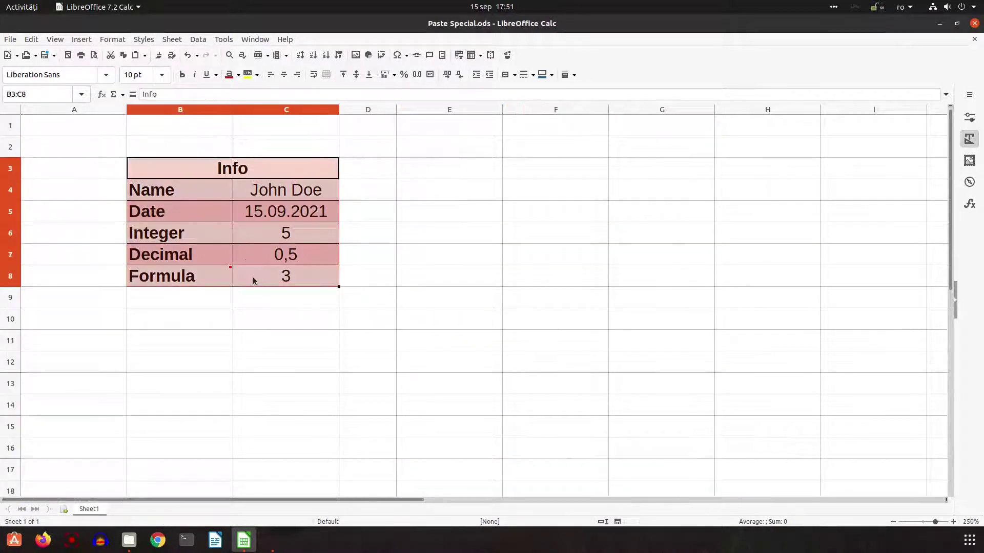
pyautogui.rightClick(252, 277)
pyautogui.click(273, 298)
# Paste the copied Info table at E3 using the Transpose All preset of Paste Special, and compare its title cell with the original's
pyautogui.rightClick(428, 168)
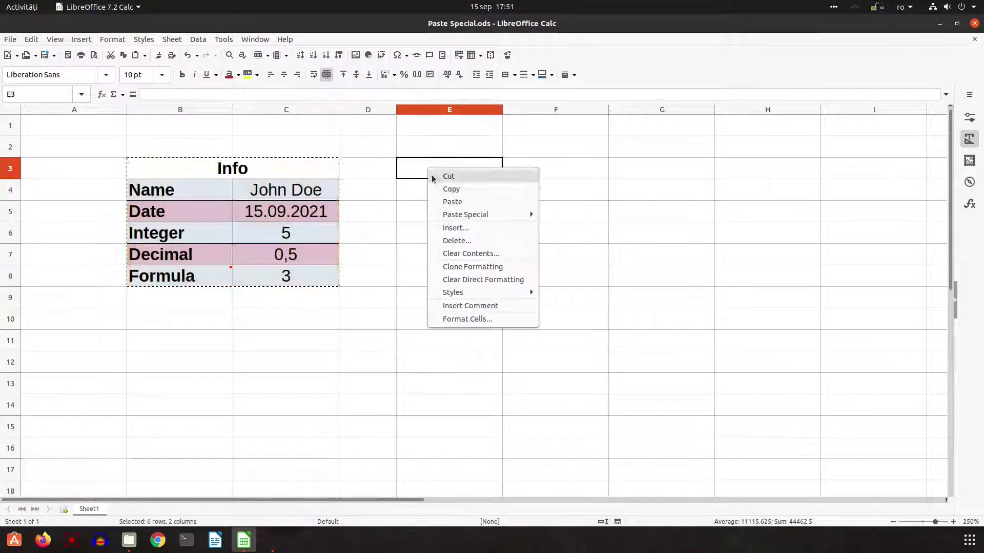
pyautogui.moveTo(487, 214)
pyautogui.click(579, 280)
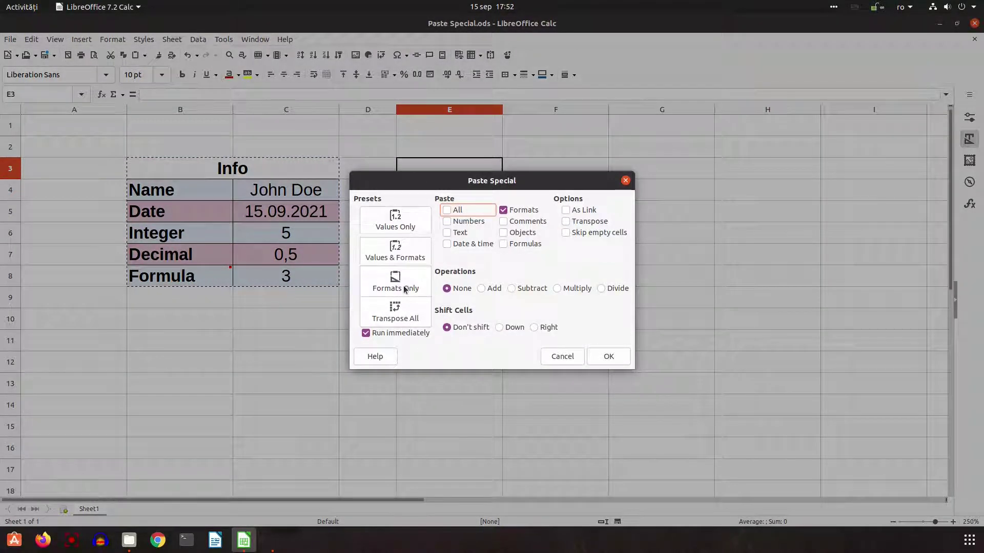
pyautogui.click(401, 309)
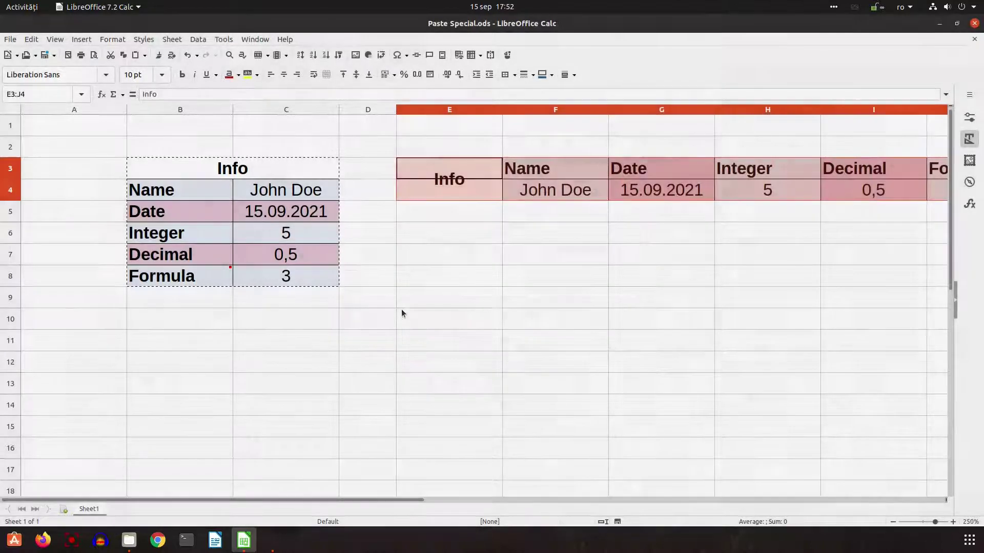
pyautogui.click(488, 220)
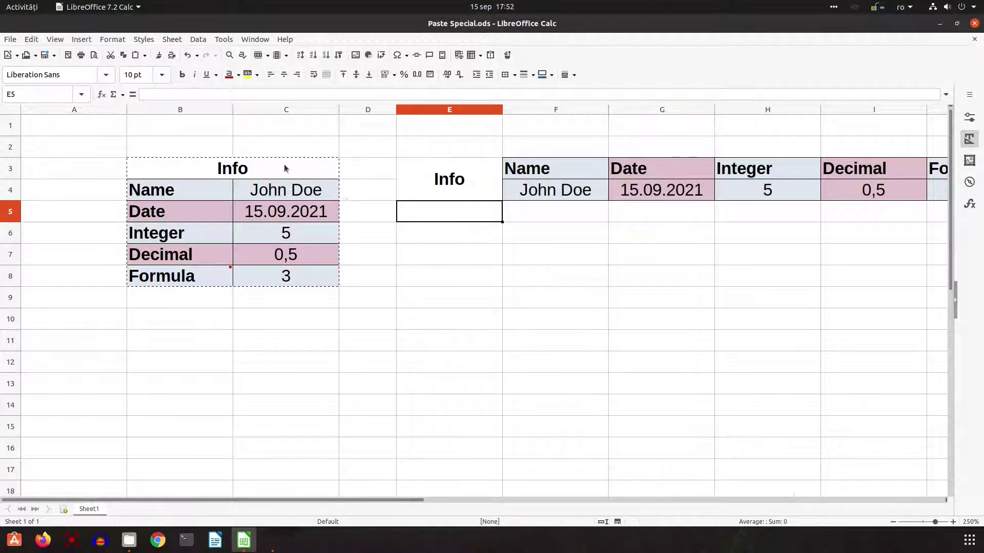
pyautogui.click(250, 169)
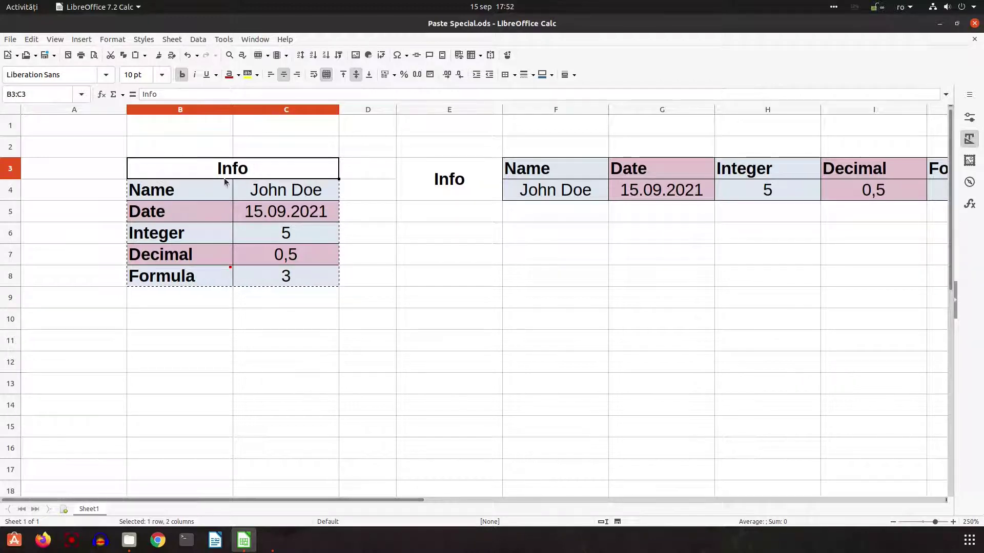
pyautogui.click(437, 186)
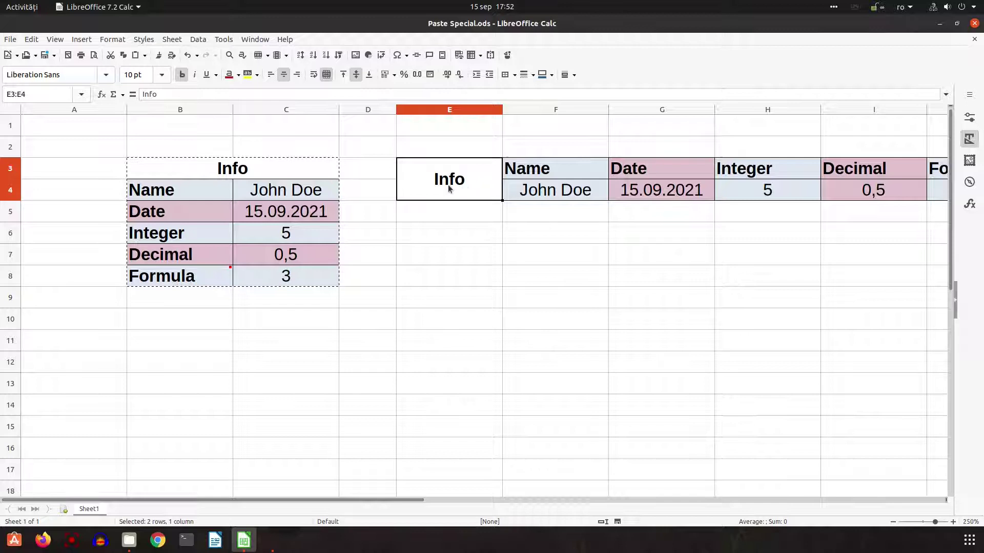
# Copy the whole horizontal Info table in E3:J4
pyautogui.click(543, 175)
pyautogui.moveTo(451, 184); pyautogui.dragTo(890, 180)
pyautogui.rightClick(806, 189)
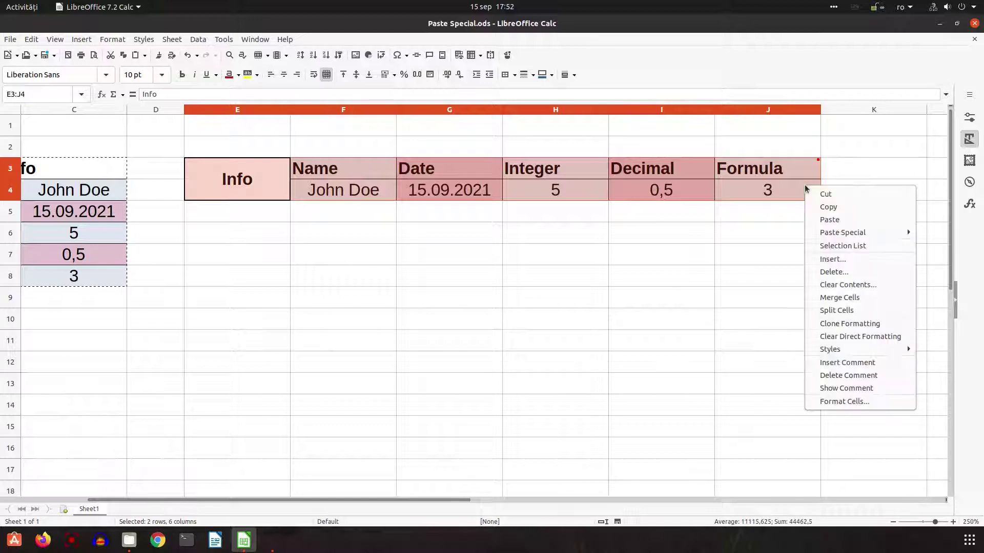
pyautogui.click(808, 210)
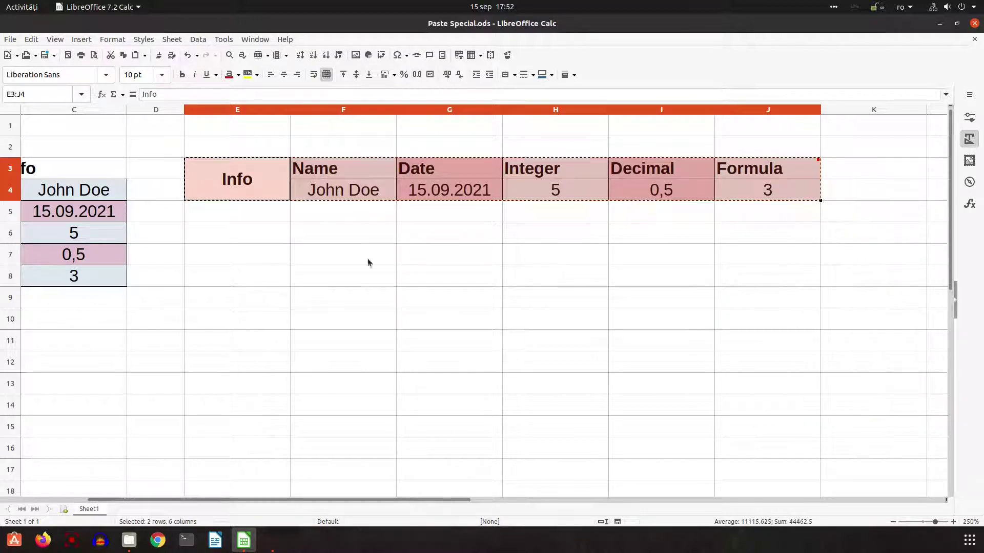
# Paste the copied horizontal table at E7 using the Transpose All preset of Paste Special
pyautogui.rightClick(269, 261)
pyautogui.moveTo(359, 307)
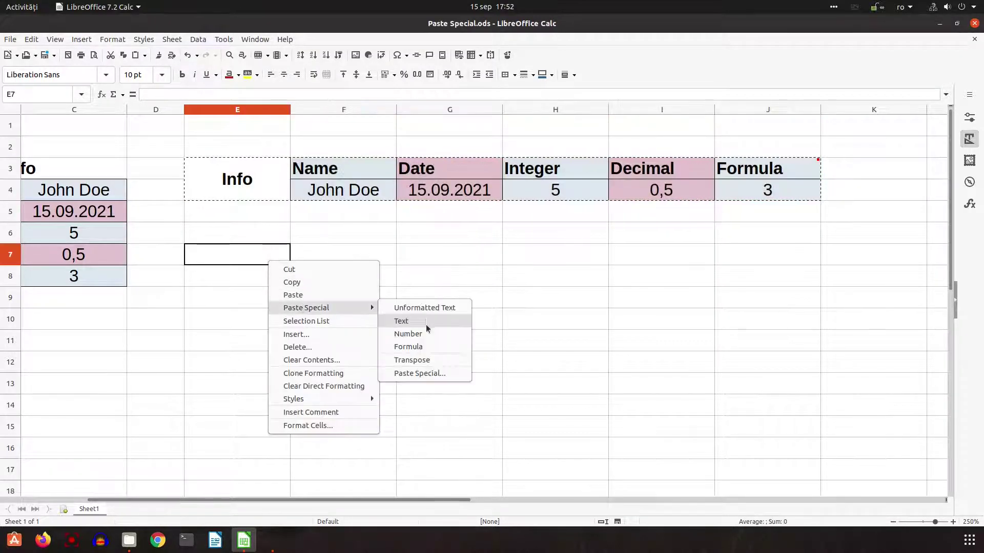
pyautogui.click(426, 371)
pyautogui.click(367, 322)
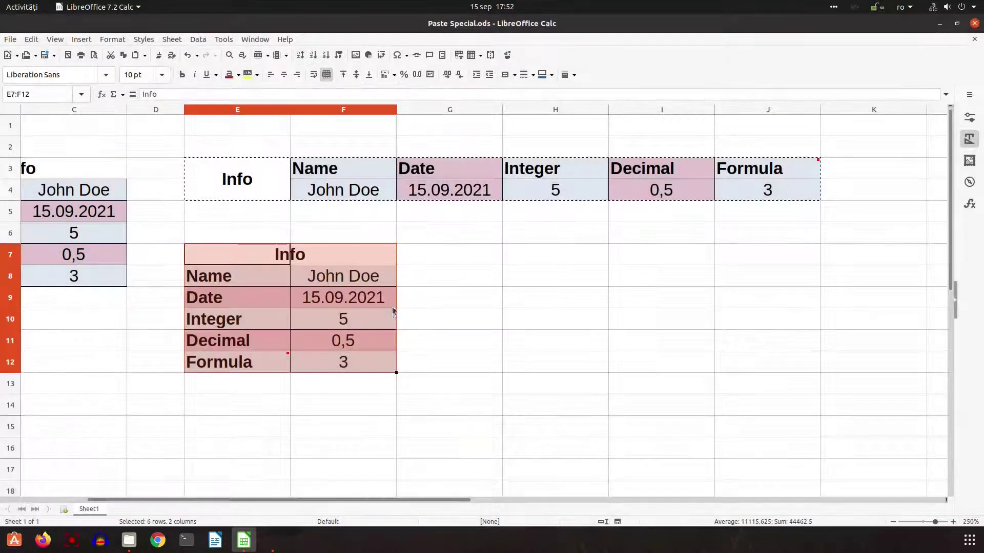
pyautogui.click(410, 303)
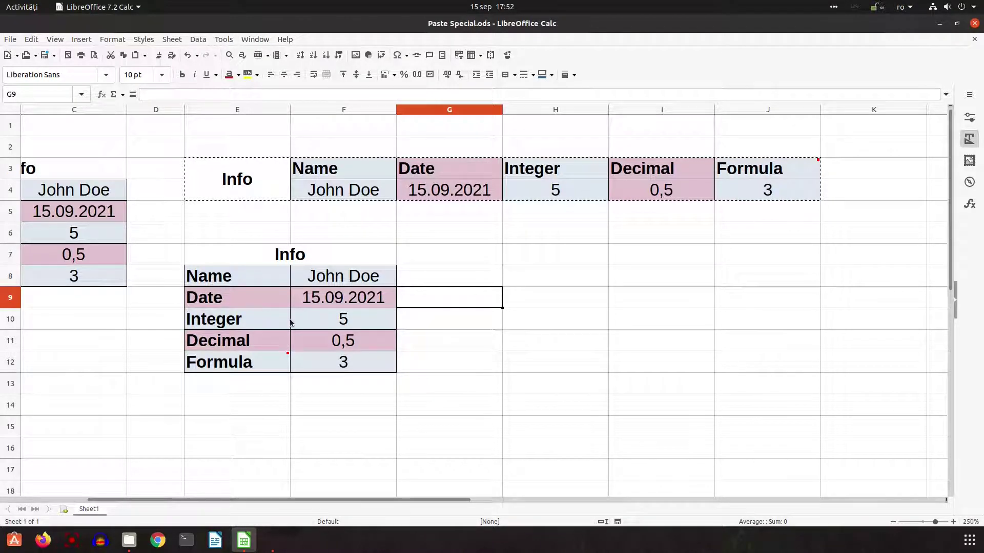
# Delete columns E to J to remove both transposed tables
pyautogui.moveTo(256, 110); pyautogui.dragTo(752, 109)
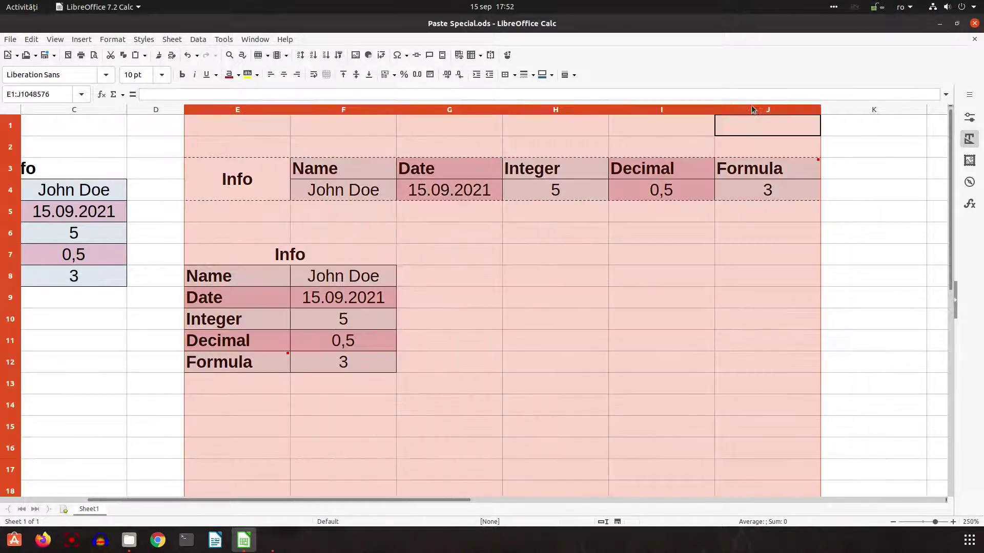
pyautogui.rightClick(751, 110)
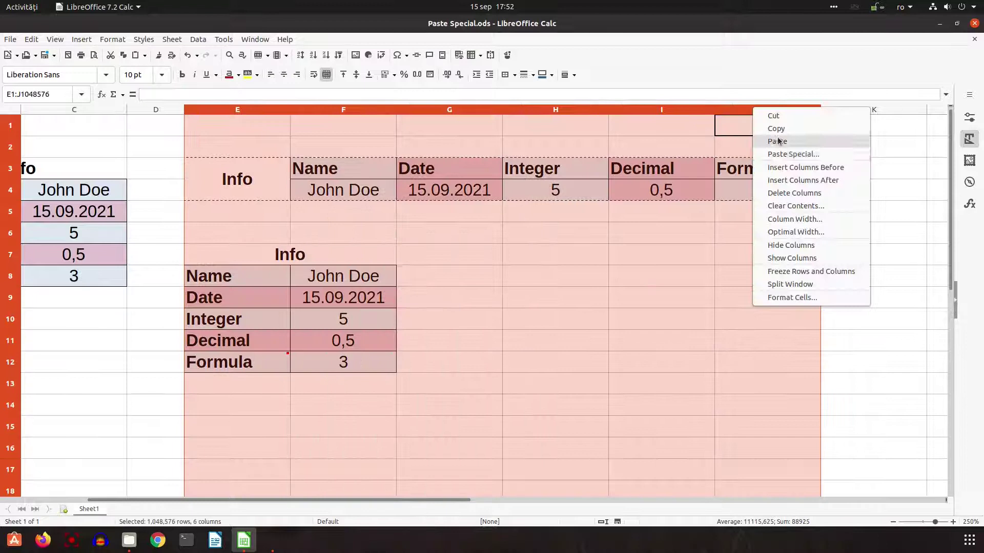
pyautogui.click(238, 174)
# Copy the original Info table in B3:C8 again
pyautogui.moveTo(234, 494); pyautogui.dragTo(148, 500)
pyautogui.moveTo(241, 169); pyautogui.dragTo(261, 279)
pyautogui.rightClick(261, 283)
pyautogui.click(283, 302)
# Open the Paste Special dialog for cell E3 and leave every Paste content type and the Transpose option unchecked
pyautogui.rightClick(413, 162)
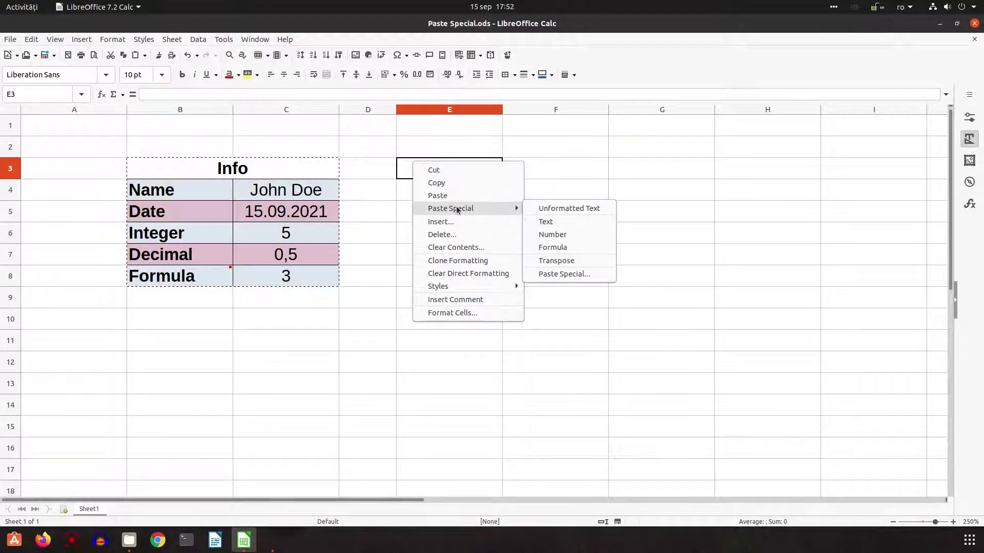
pyautogui.moveTo(511, 208)
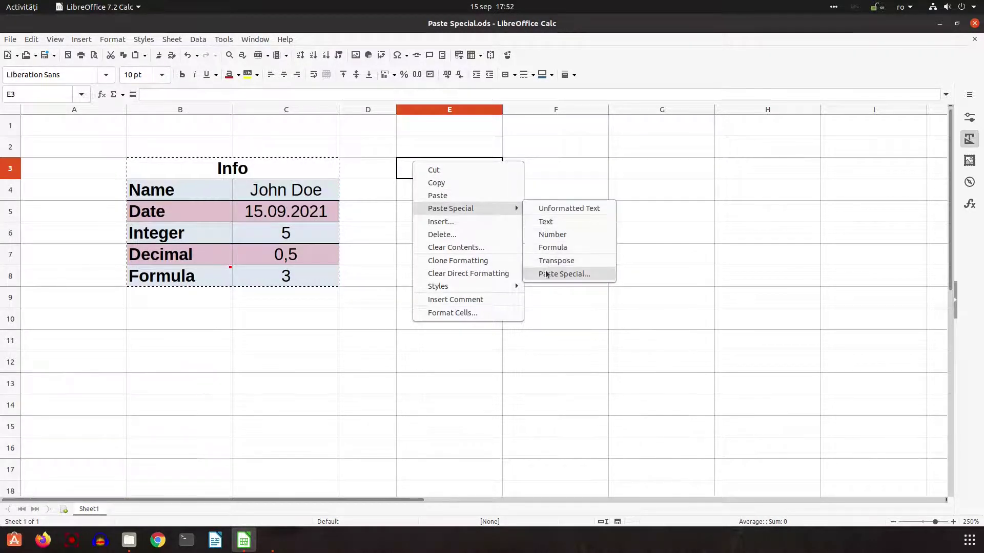
pyautogui.click(558, 274)
pyautogui.click(484, 223)
pyautogui.click(460, 232)
pyautogui.click(472, 244)
pyautogui.click(519, 211)
pyautogui.click(516, 221)
pyautogui.click(517, 233)
pyautogui.click(519, 244)
pyautogui.click(581, 222)
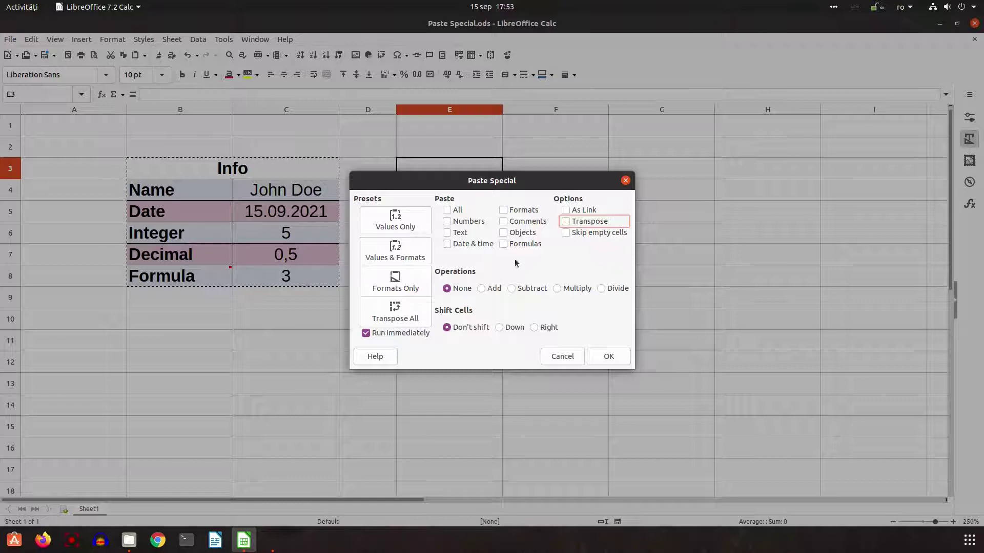
# Paste the copied table at E3 with the All content type, and undo the paste
pyautogui.click(456, 210)
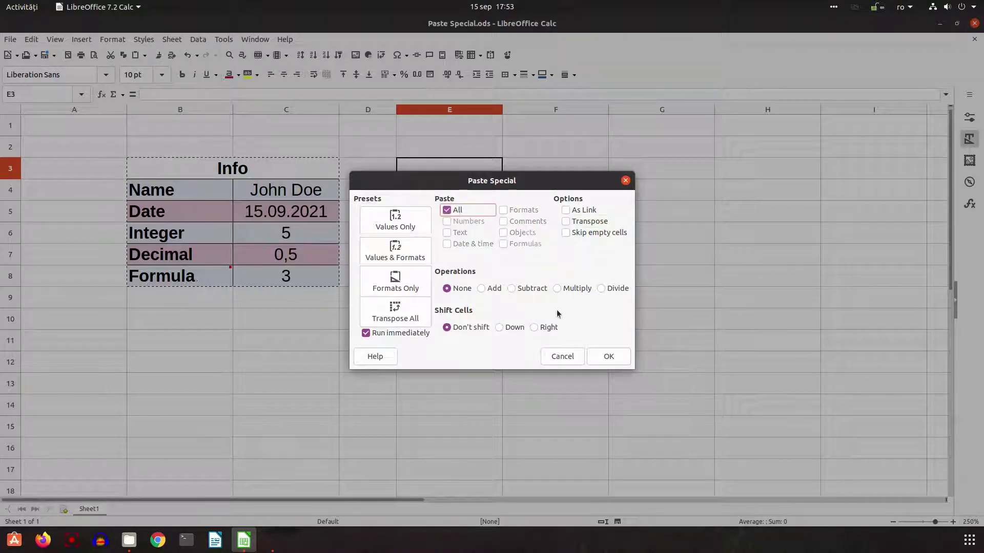
pyautogui.click(605, 356)
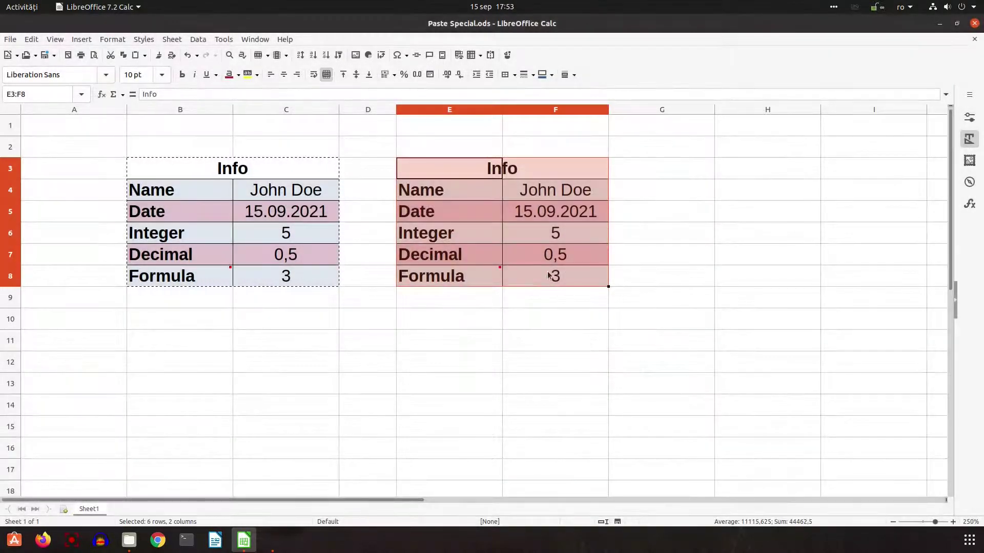
pyautogui.hotkey('ctrl', 'z')
# Paste only the Numbers of the copied table into E3:F8 with Paste Special, and undo the paste
pyautogui.rightClick(441, 174)
pyautogui.moveTo(505, 224)
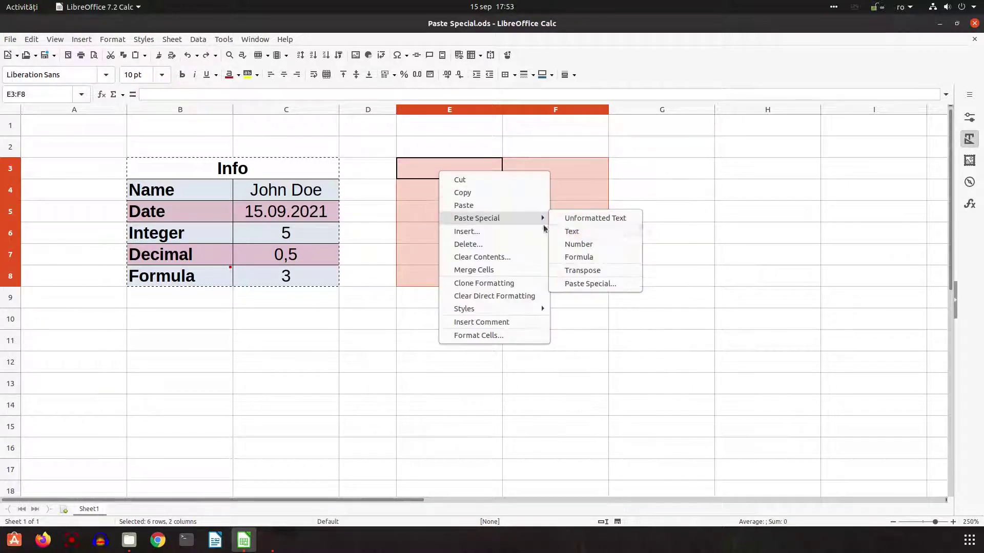
pyautogui.click(584, 283)
pyautogui.click(467, 222)
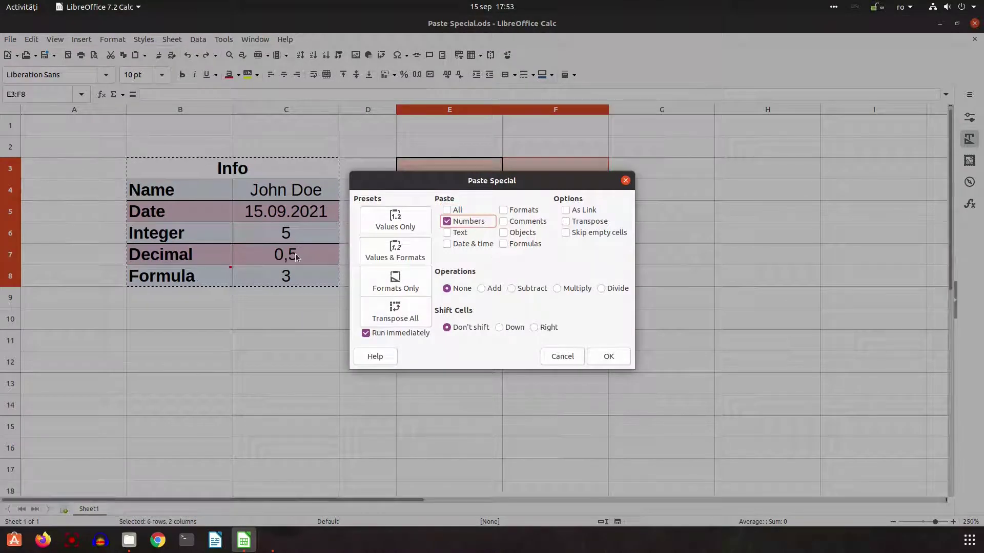
pyautogui.click(608, 357)
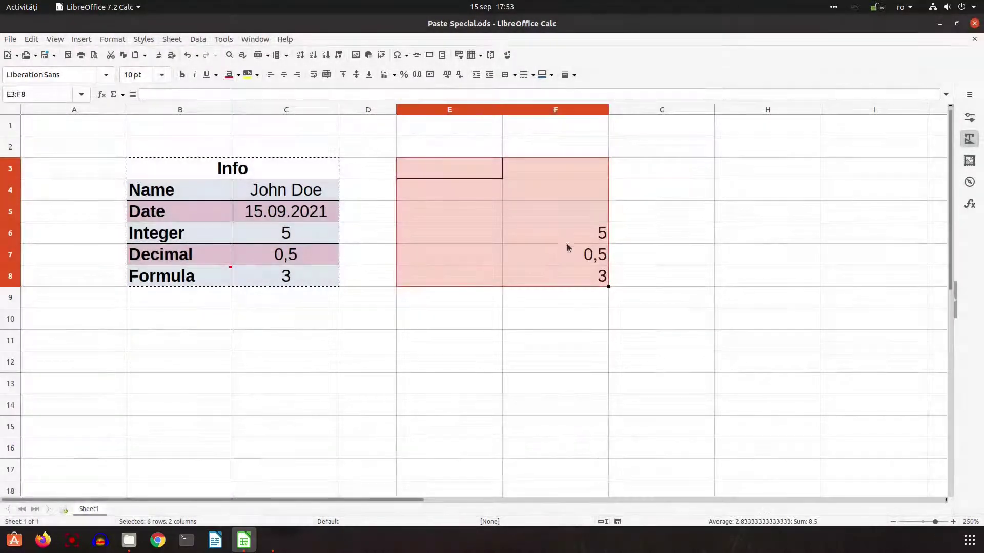
pyautogui.hotkey('ctrl', 'z')
# Paste only the Text of the copied table into E3:F8 with Paste Special, and undo the paste
pyautogui.rightClick(460, 177)
pyautogui.moveTo(494, 214)
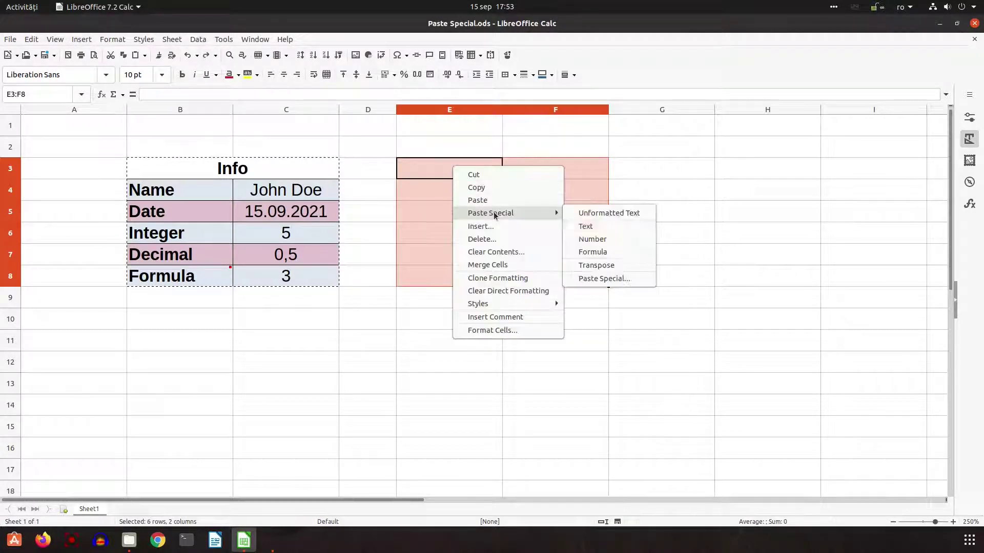
pyautogui.click(600, 278)
pyautogui.click(462, 221)
pyautogui.click(607, 357)
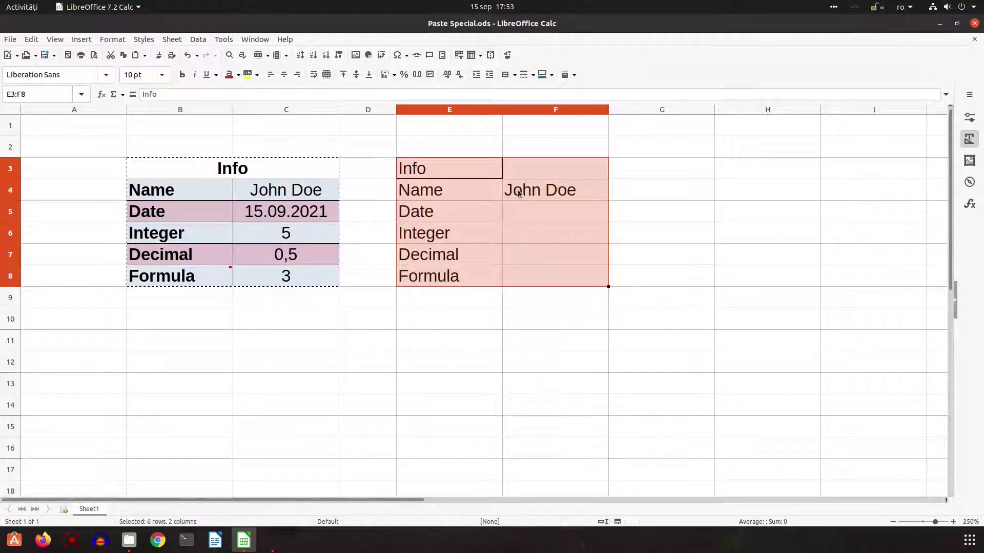
pyautogui.hotkey('ctrl', 'z')
# Paste only the Date & time content of the copied table into E3:F8 with Paste Special, and undo the paste
pyautogui.rightClick(460, 168)
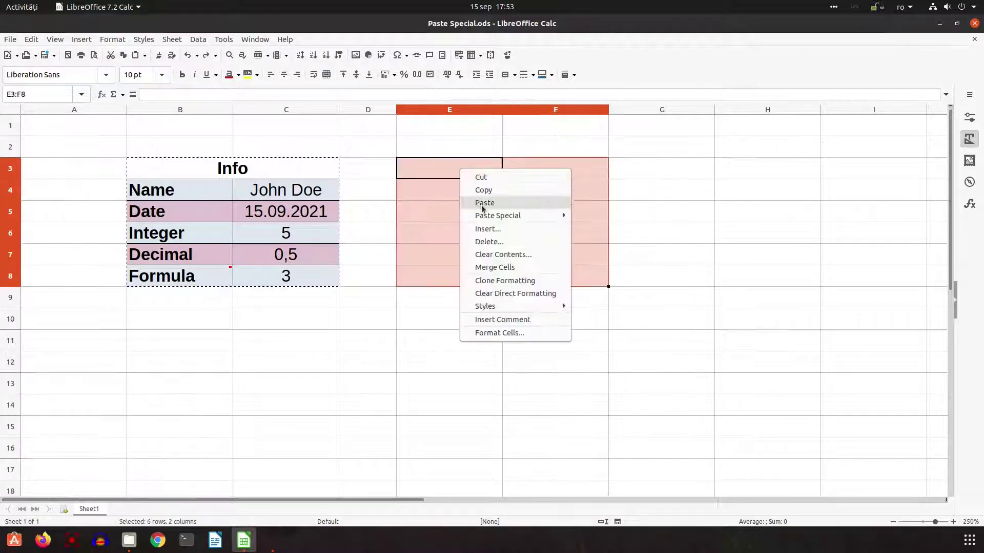
pyautogui.moveTo(492, 216)
pyautogui.click(599, 279)
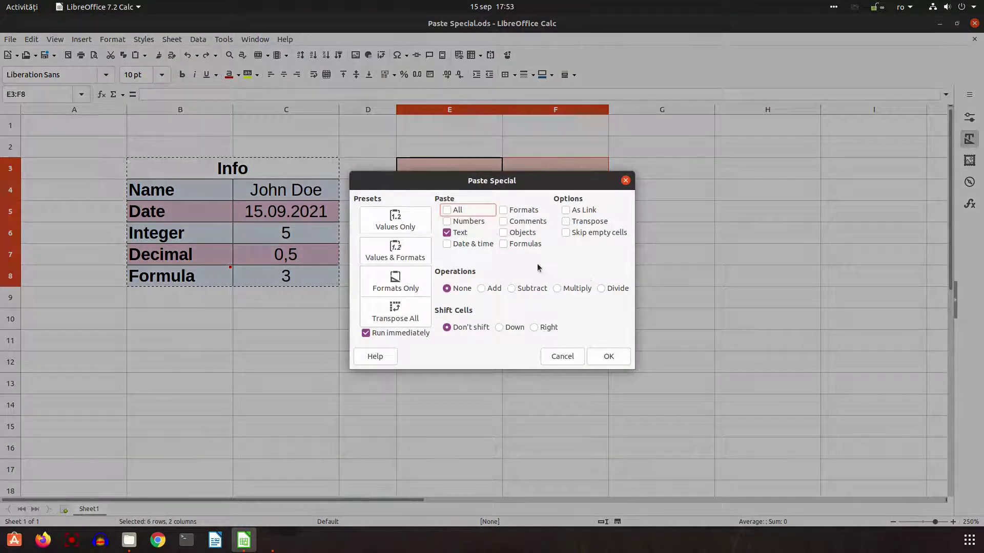
pyautogui.click(448, 233)
pyautogui.click(465, 244)
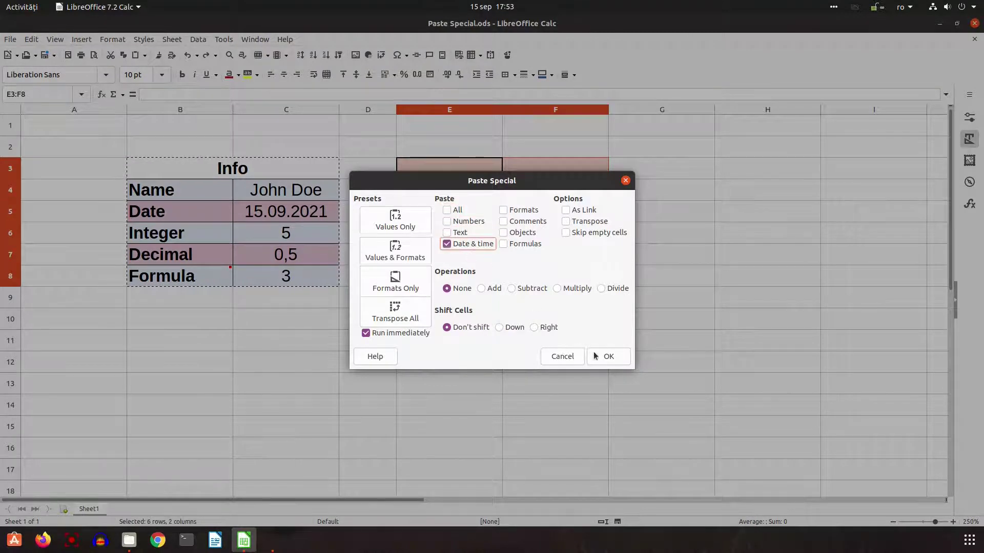
pyautogui.click(590, 353)
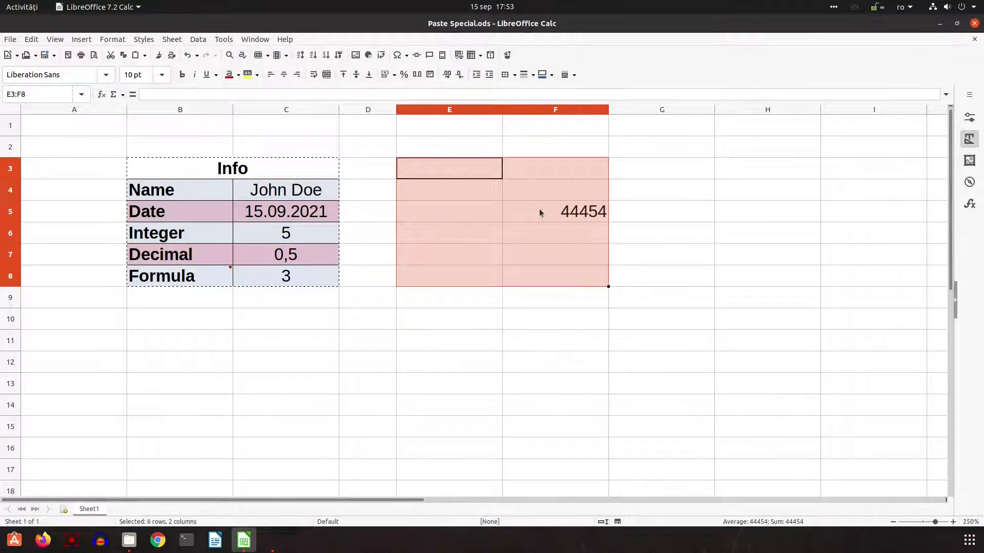
pyautogui.hotkey('ctrl', 'z')
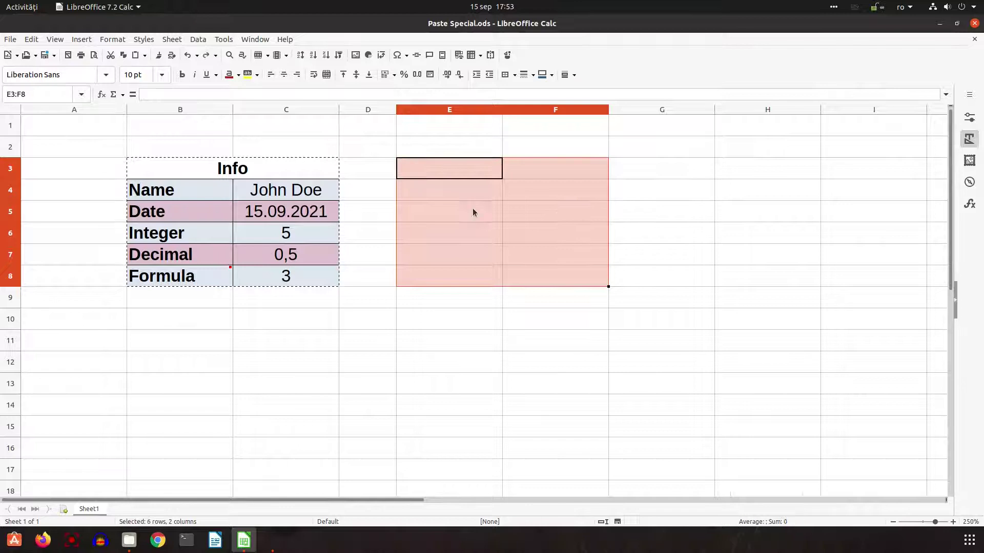
# Paste only the Formats of the copied table into E3:F8 with Paste Special, and undo the paste
pyautogui.rightClick(450, 164)
pyautogui.moveTo(513, 211)
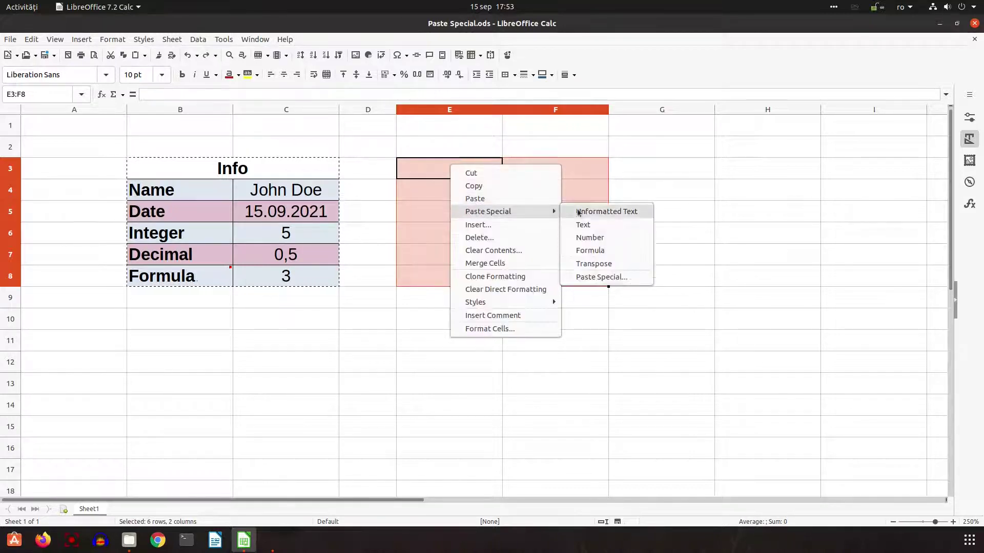
pyautogui.click(592, 277)
pyautogui.click(461, 244)
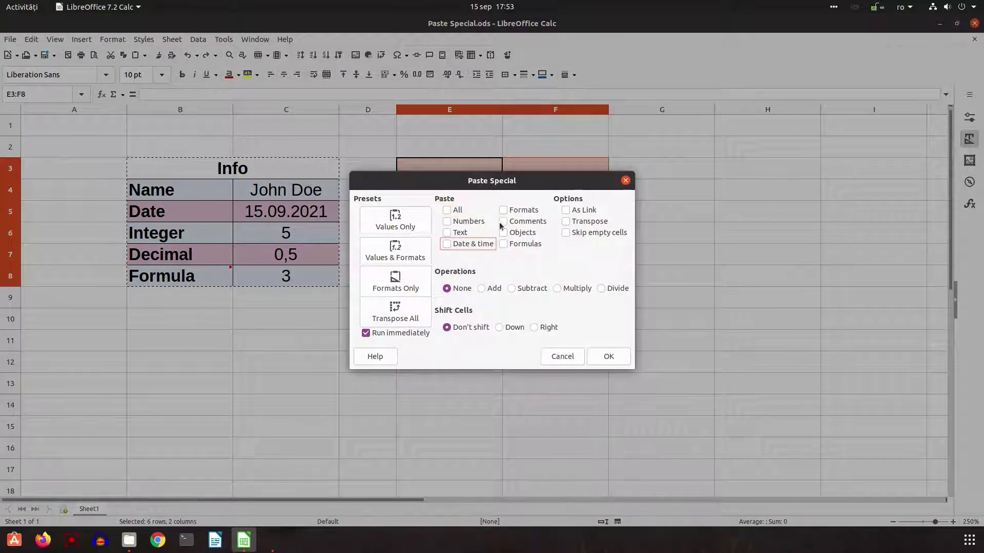
pyautogui.click(513, 211)
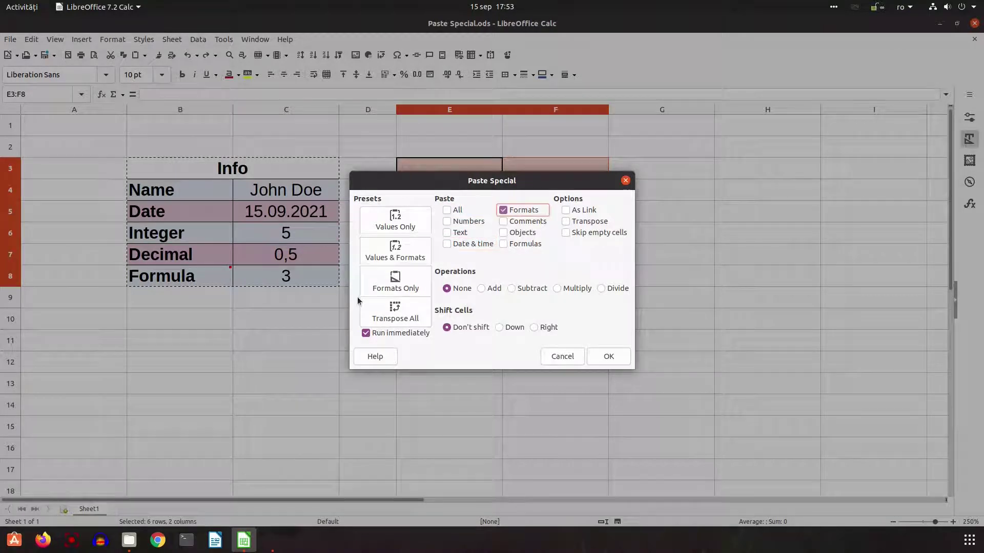
pyautogui.click(607, 356)
pyautogui.click(525, 241)
pyautogui.hotkey('ctrl', 'z')
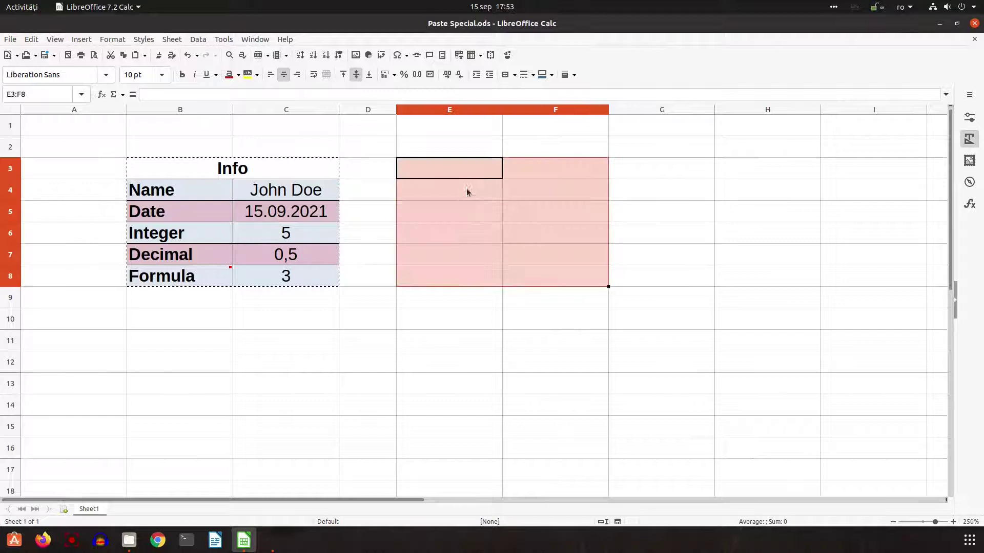
# Paste only the Comments of the copied table into E3:F8 with Paste Special, and undo the paste
pyautogui.rightClick(464, 174)
pyautogui.moveTo(519, 220)
pyautogui.click(617, 281)
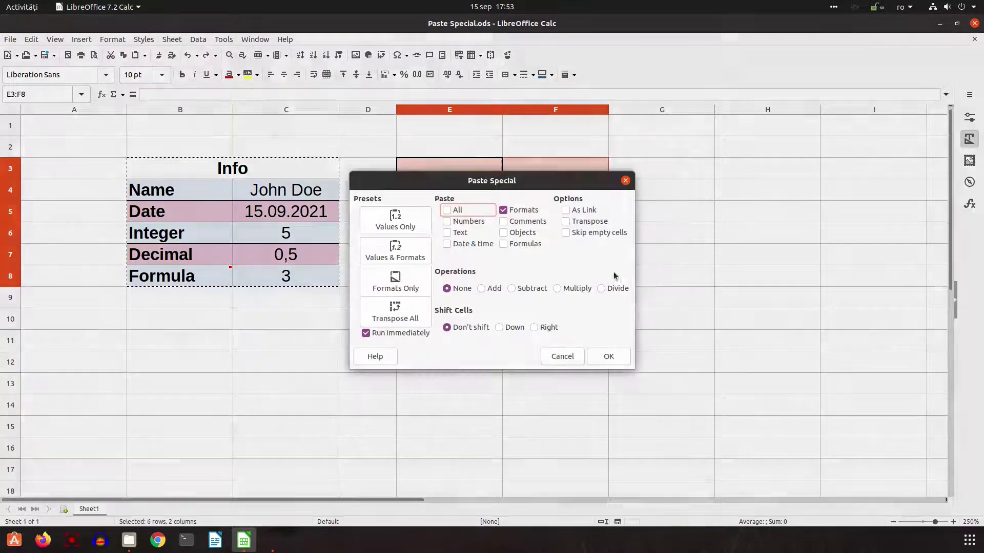
pyautogui.click(515, 210)
pyautogui.click(519, 223)
pyautogui.click(597, 353)
pyautogui.click(508, 277)
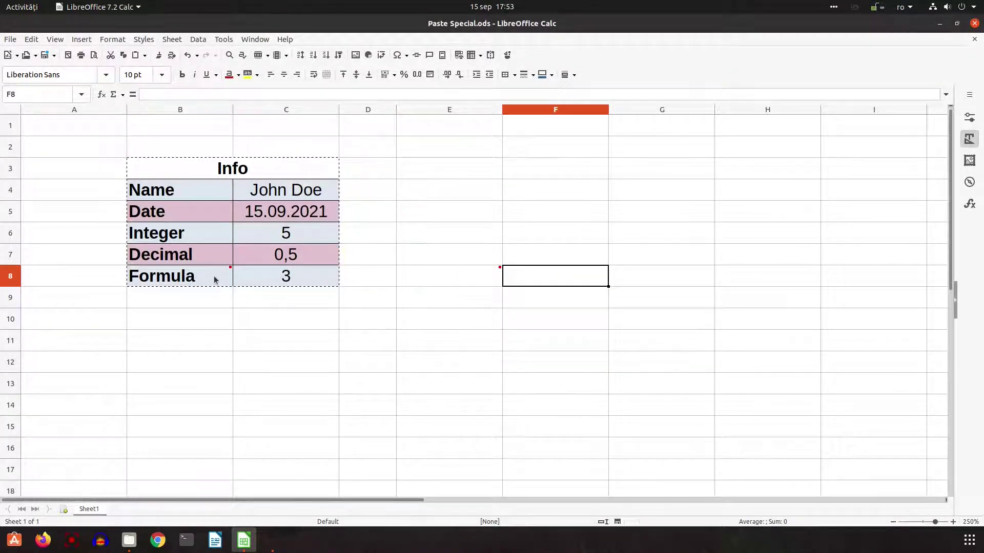
pyautogui.click(468, 273)
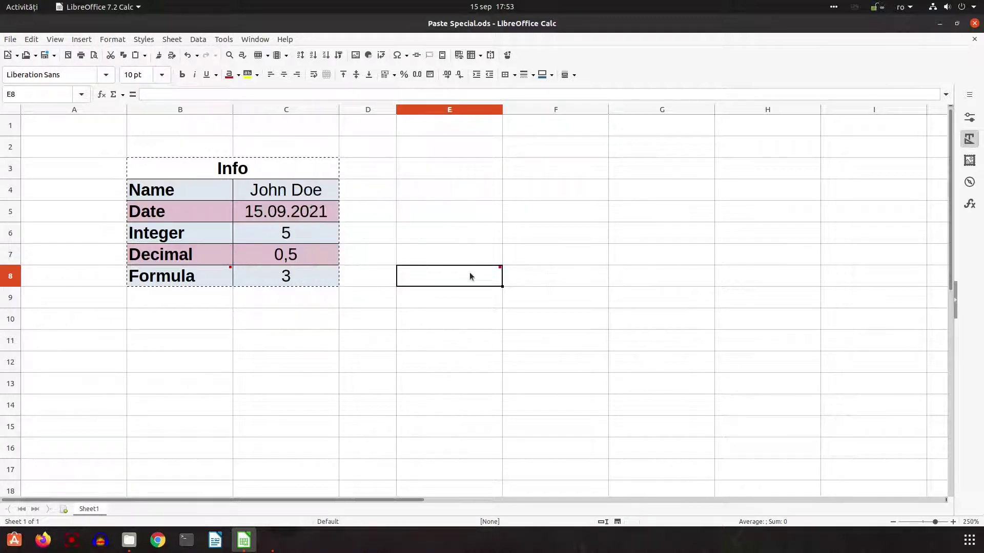
pyautogui.hotkey('ctrl', 'z')
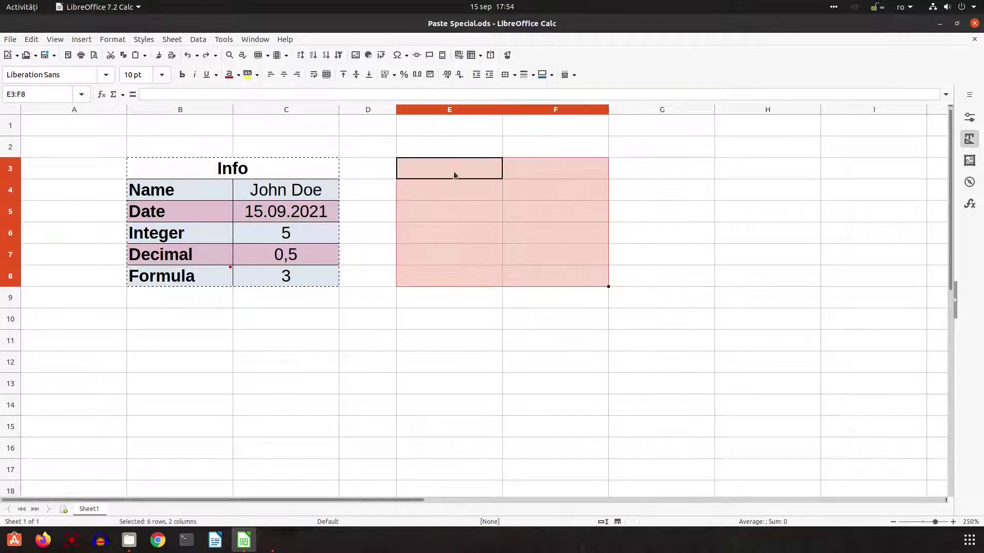
# Paste only the Formulas of the copied table at E3 with Paste Special, and undo the paste
pyautogui.click(451, 171)
pyautogui.rightClick(450, 167)
pyautogui.moveTo(487, 213)
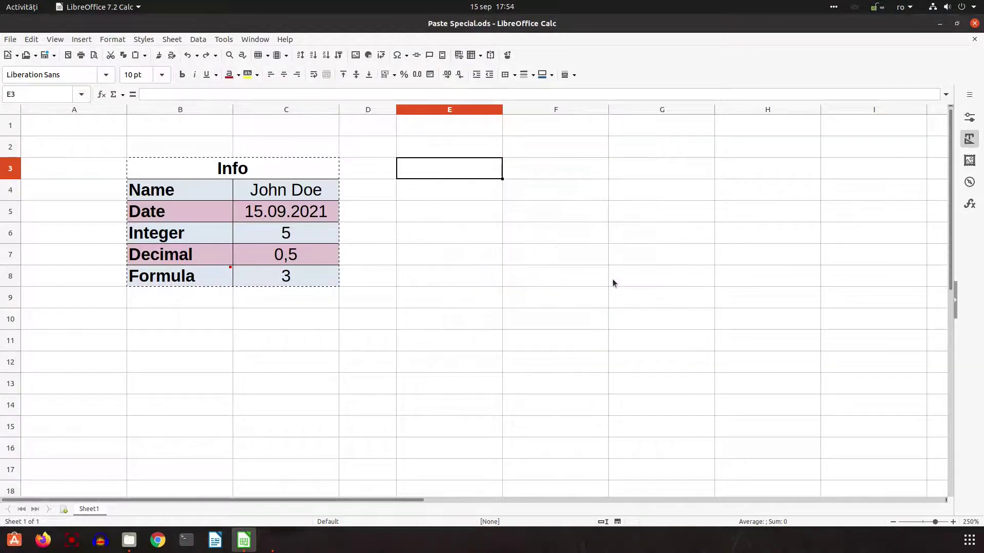
pyautogui.click(614, 281)
pyautogui.click(525, 221)
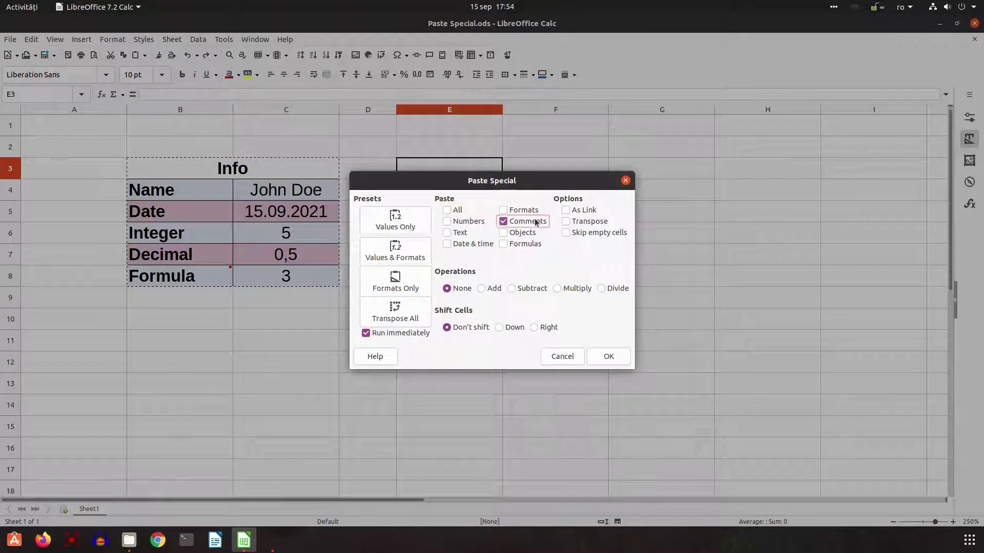
pyautogui.click(524, 244)
pyautogui.click(612, 356)
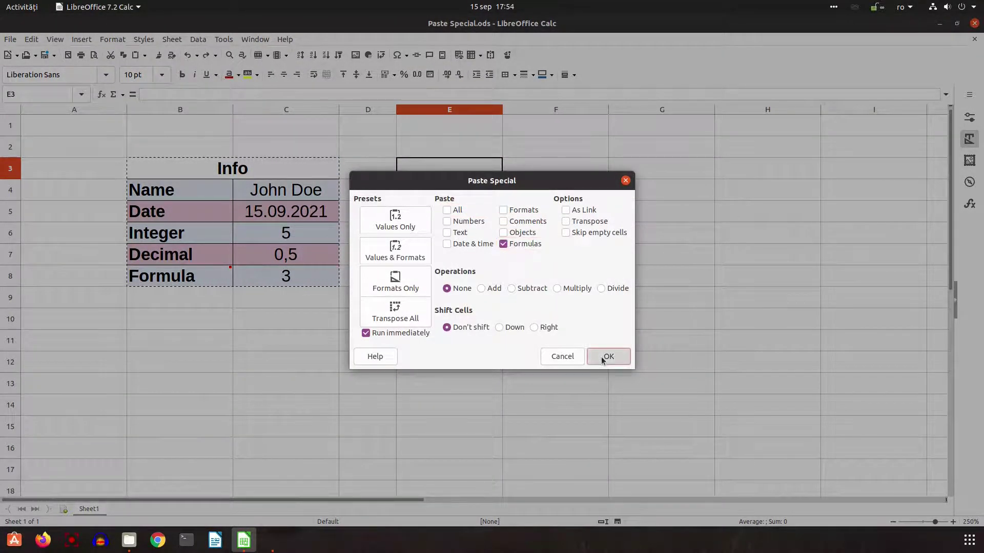
pyautogui.click(590, 278)
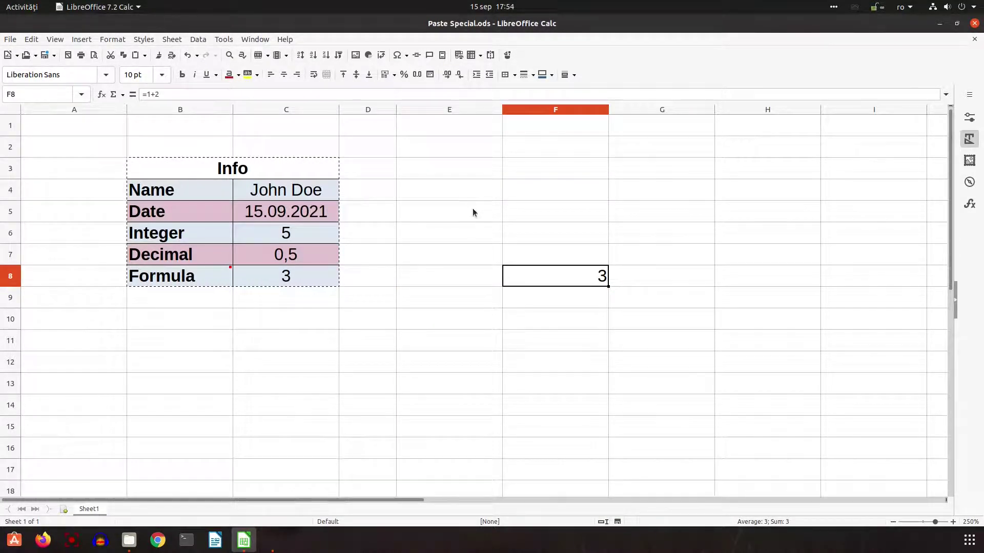
pyautogui.hotkey('ctrl', 'z')
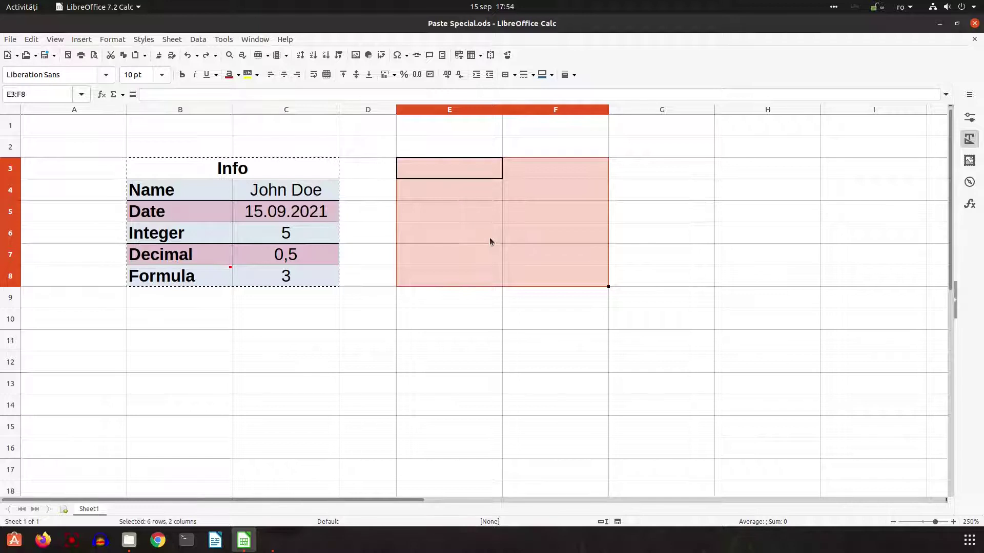
# Redo the Formulas paste to examine the formula in F8, and undo the paste again
pyautogui.click(206, 55)
pyautogui.click(567, 277)
pyautogui.click(237, 93)
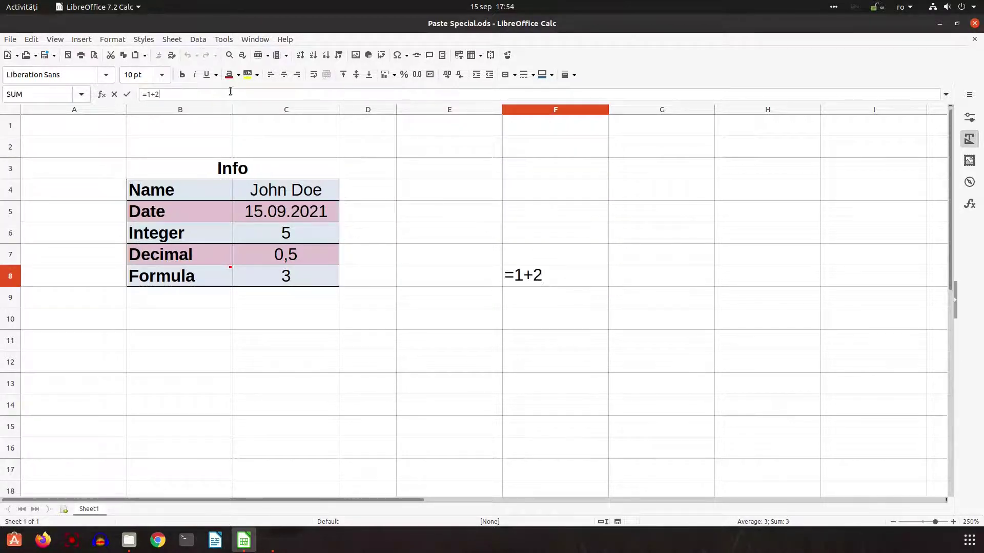
pyautogui.press('Escape')
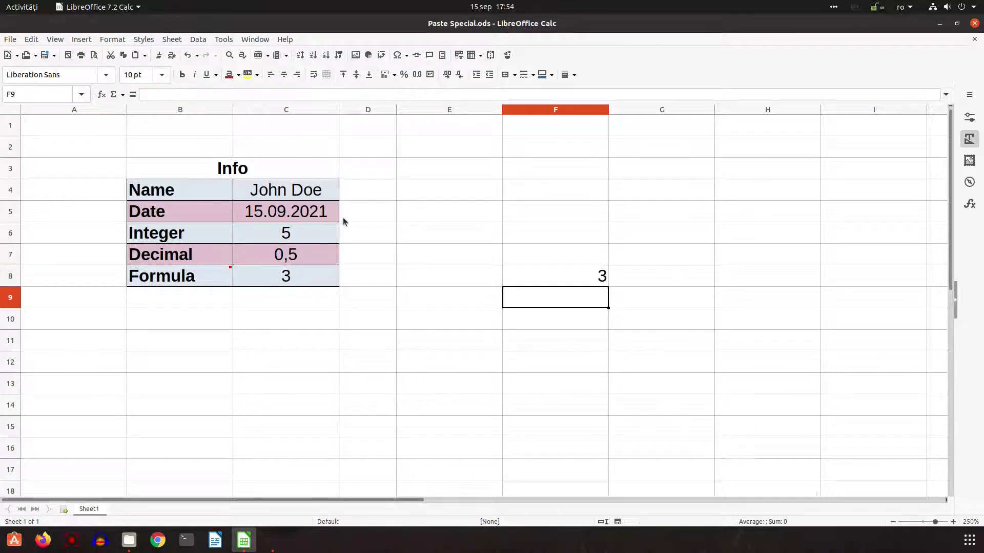
pyautogui.hotkey('ctrl', 'z')
pyautogui.rightClick(452, 165)
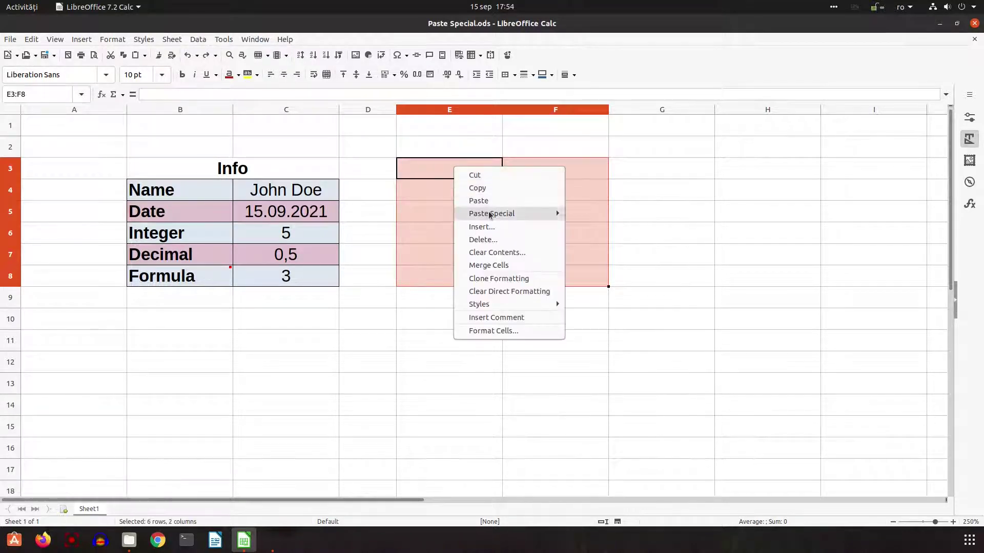
pyautogui.moveTo(487, 213)
pyautogui.click(630, 280)
pyautogui.click(527, 244)
pyautogui.click(560, 357)
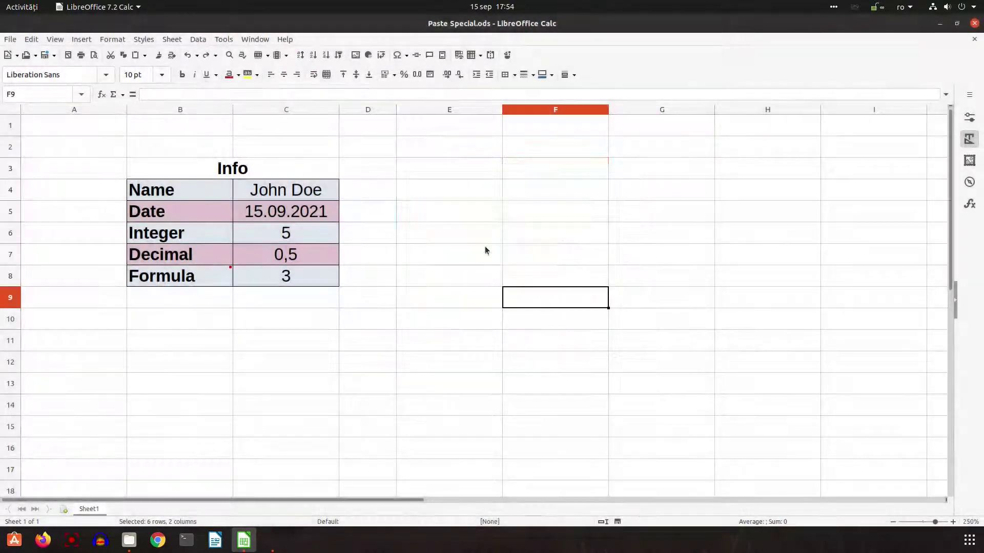
# Paste the copied table's formatting at E3 with the Formats Only preset of Paste Special
pyautogui.rightClick(419, 173)
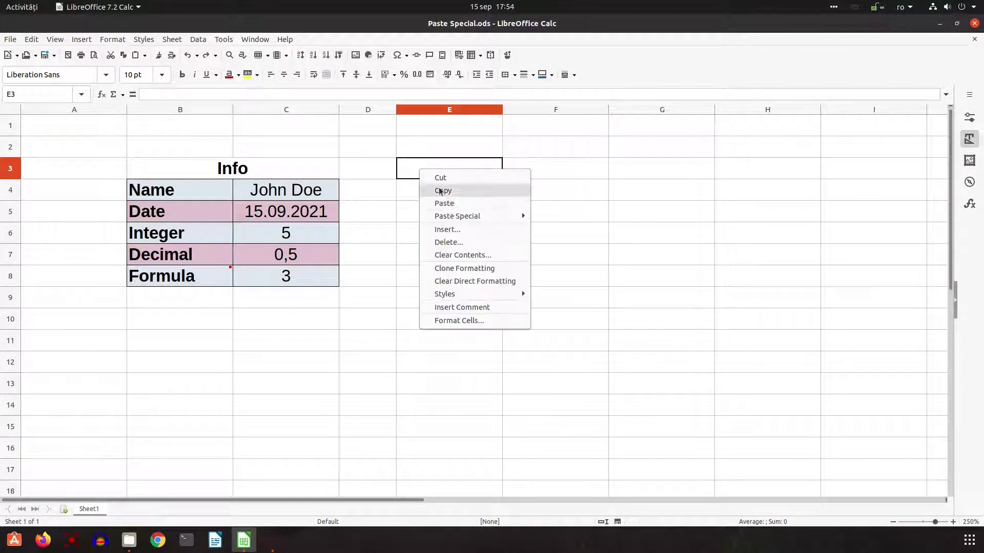
pyautogui.moveTo(461, 215)
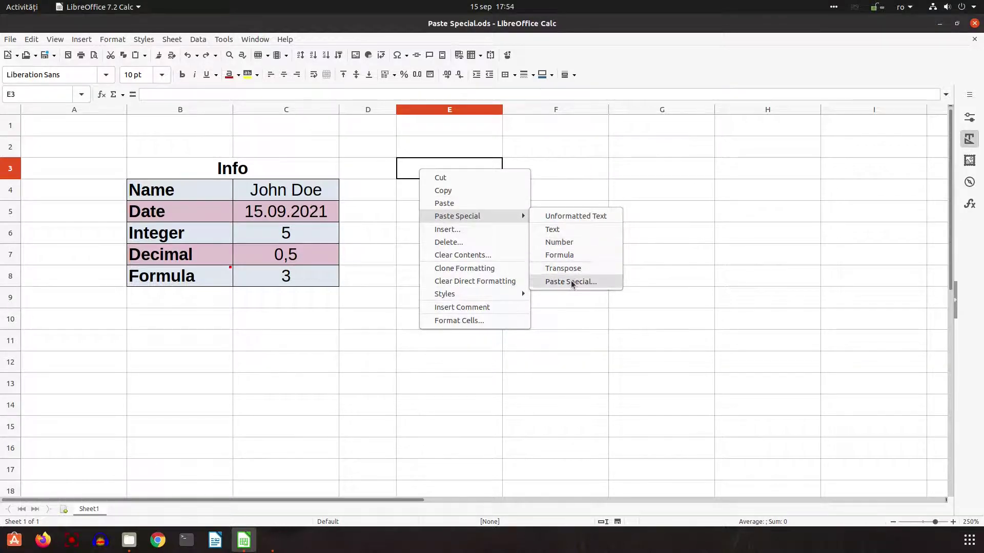
pyautogui.click(571, 281)
pyautogui.click(406, 277)
pyautogui.click(527, 272)
pyautogui.click(528, 228)
pyautogui.write('=')
pyautogui.press('BackSpace')
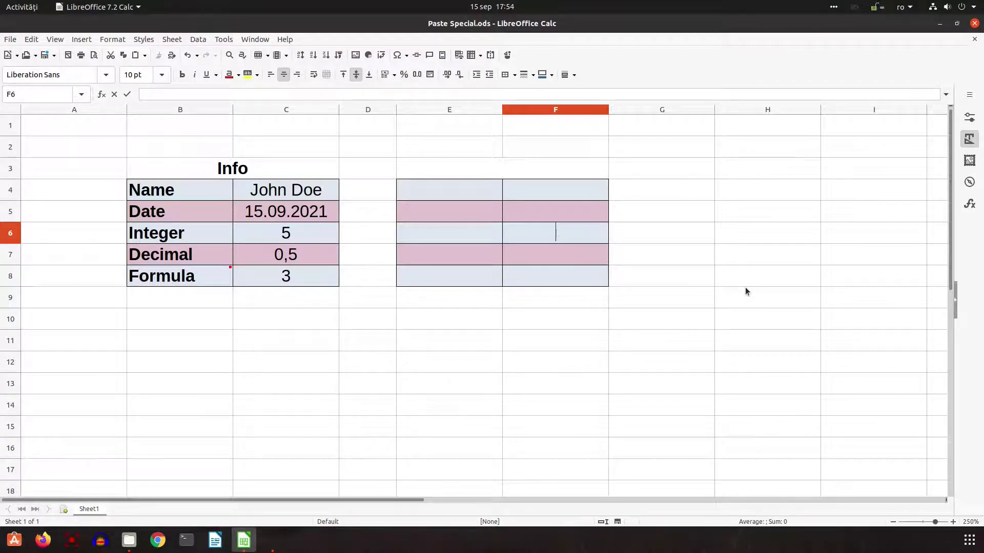
pyautogui.press('Return')
# Copy the Integer value in C6 and try to paste it into F8 As Link with only Formats selected
pyautogui.rightClick(295, 240)
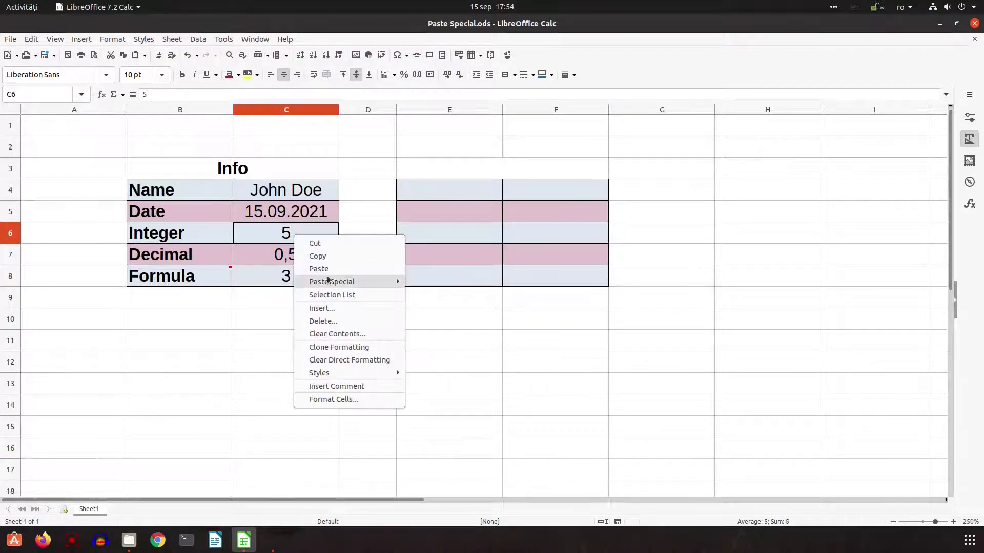
pyautogui.click(327, 256)
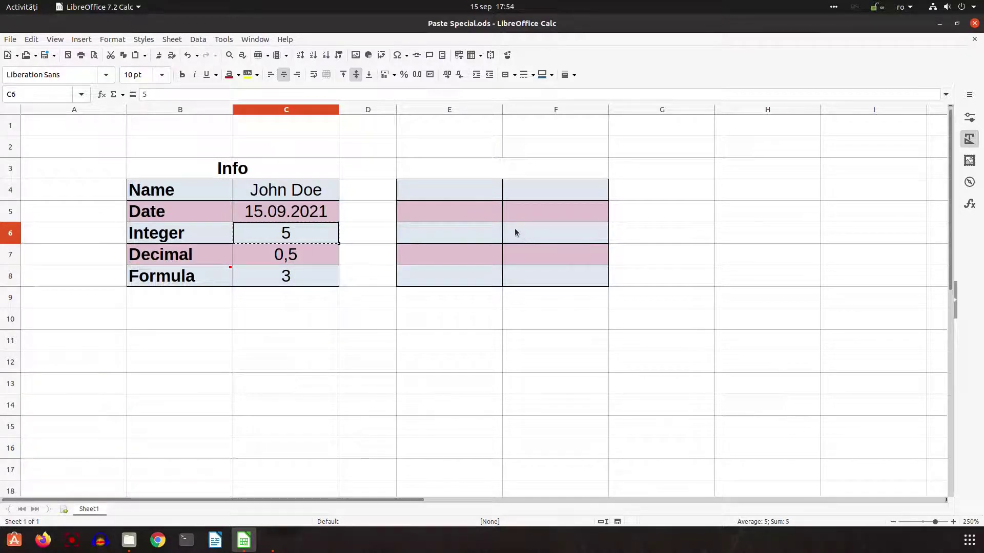
pyautogui.click(524, 232)
pyautogui.rightClick(530, 277)
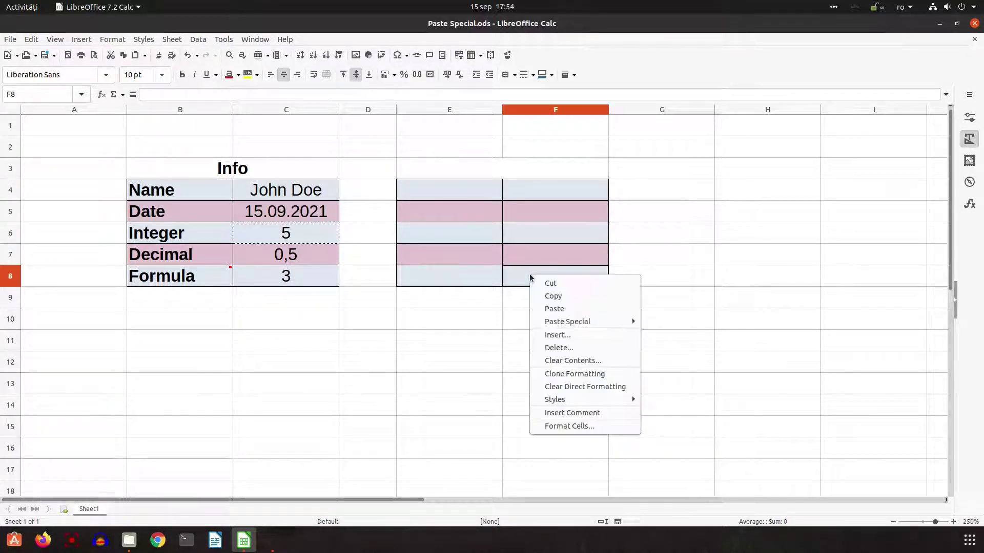
pyautogui.moveTo(574, 322)
pyautogui.click(680, 387)
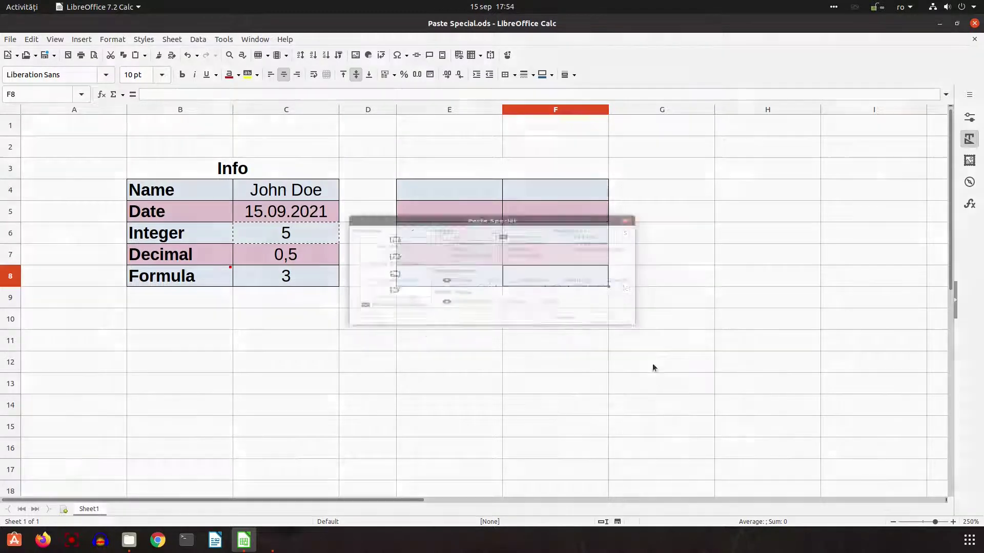
pyautogui.click(612, 354)
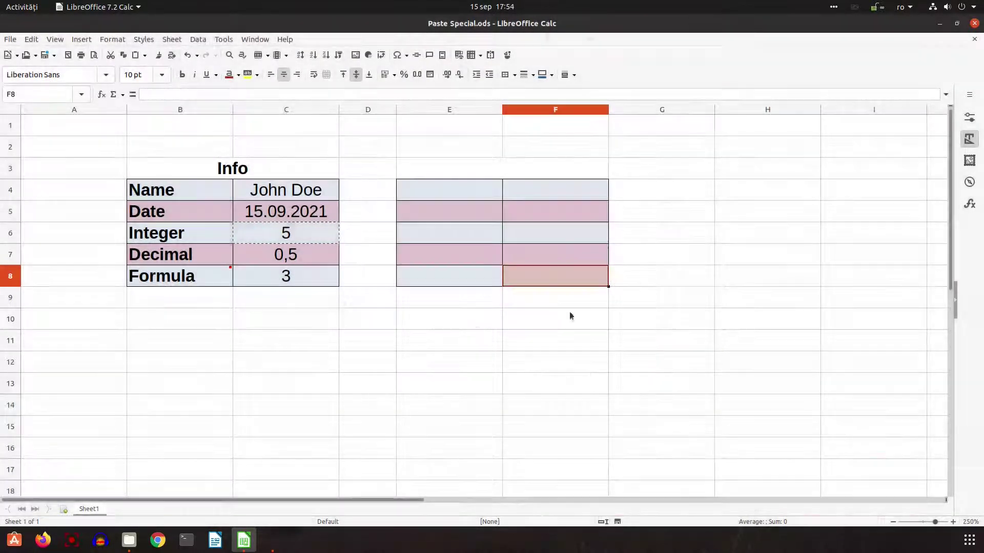
# Set the Integer value in C6 to 6 and check F8 for a linked update
pyautogui.click(273, 230)
pyautogui.write('6')
pyautogui.press('Return')
pyautogui.press('Up')
pyautogui.click(531, 280)
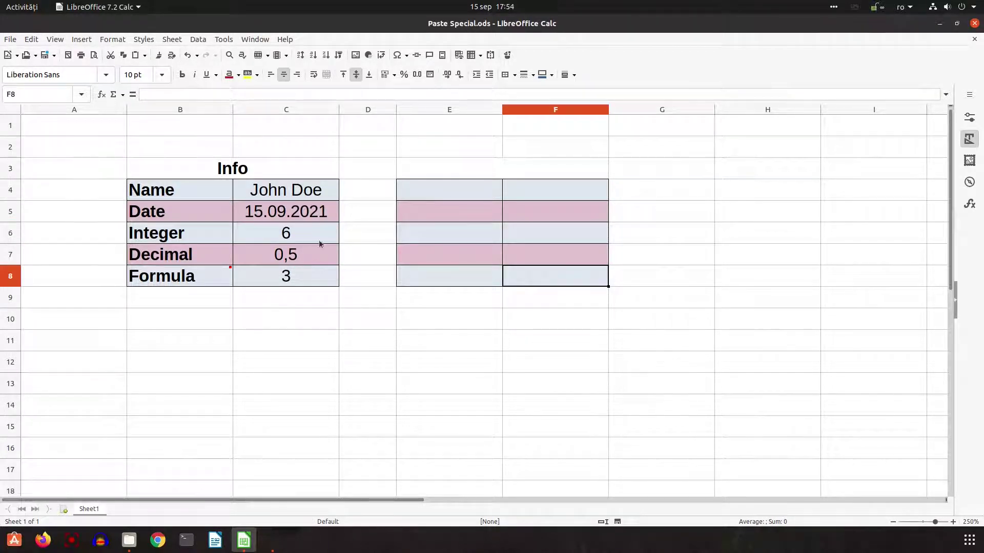
# Copy C6 and paste it into F8 As Link with Numbers, Text, Date & time, Formats and Comments selected
pyautogui.rightClick(305, 229)
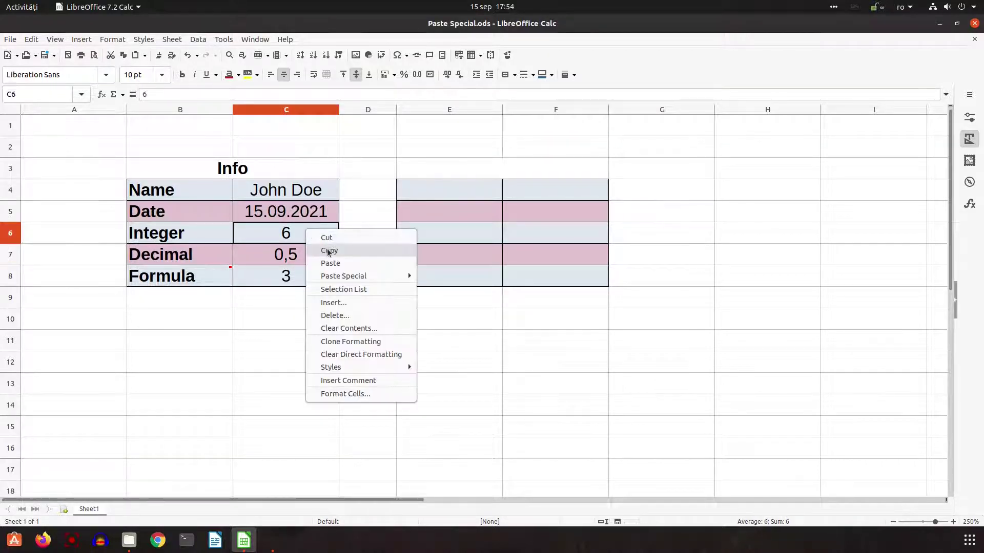
pyautogui.click(329, 251)
pyautogui.rightClick(517, 278)
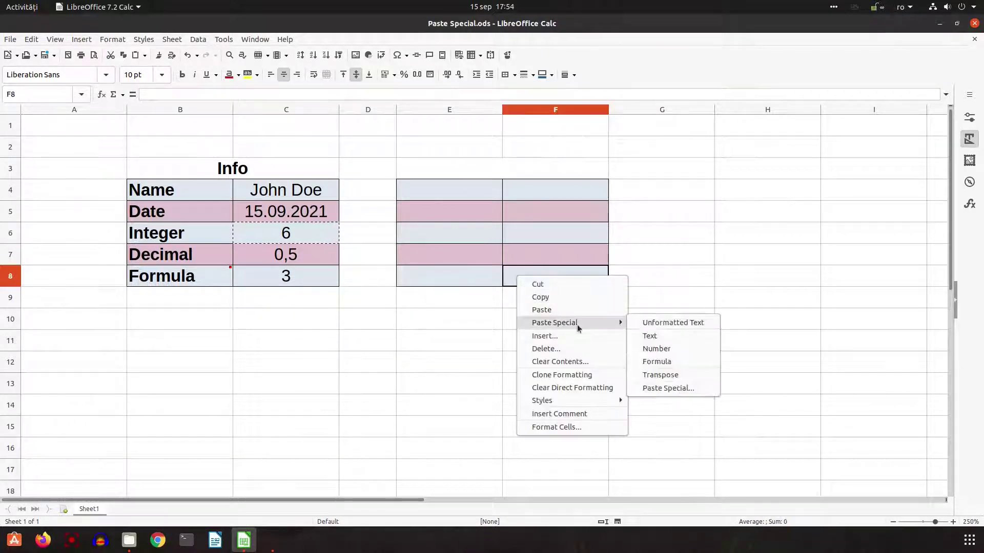
pyautogui.click(645, 385)
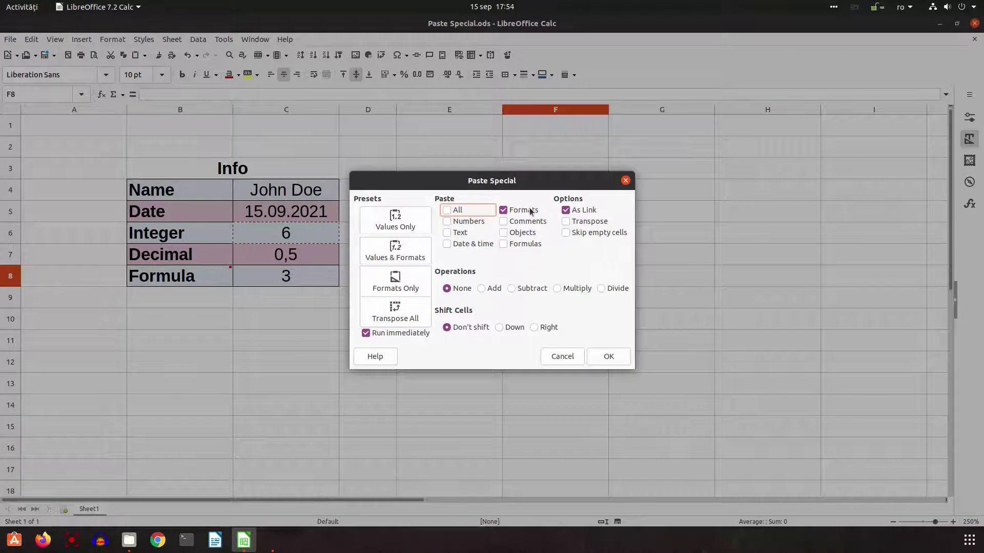
pyautogui.click(528, 210)
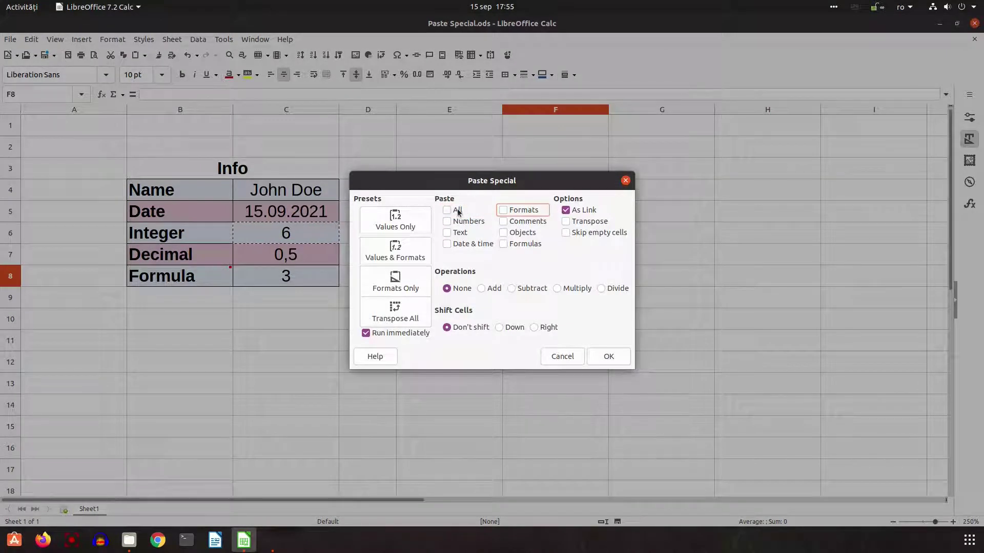
pyautogui.click(457, 221)
pyautogui.click(459, 233)
pyautogui.click(463, 244)
pyautogui.click(526, 213)
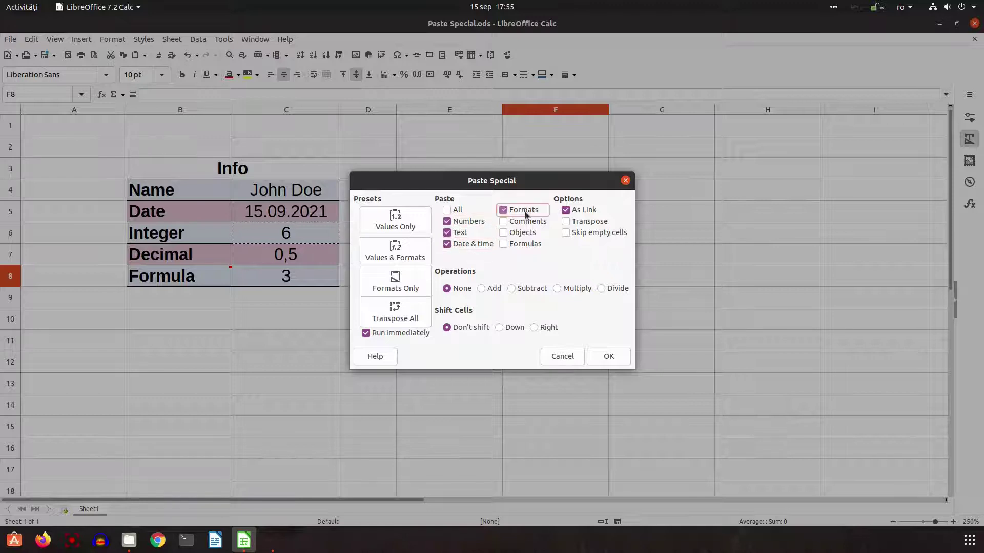
pyautogui.click(525, 220)
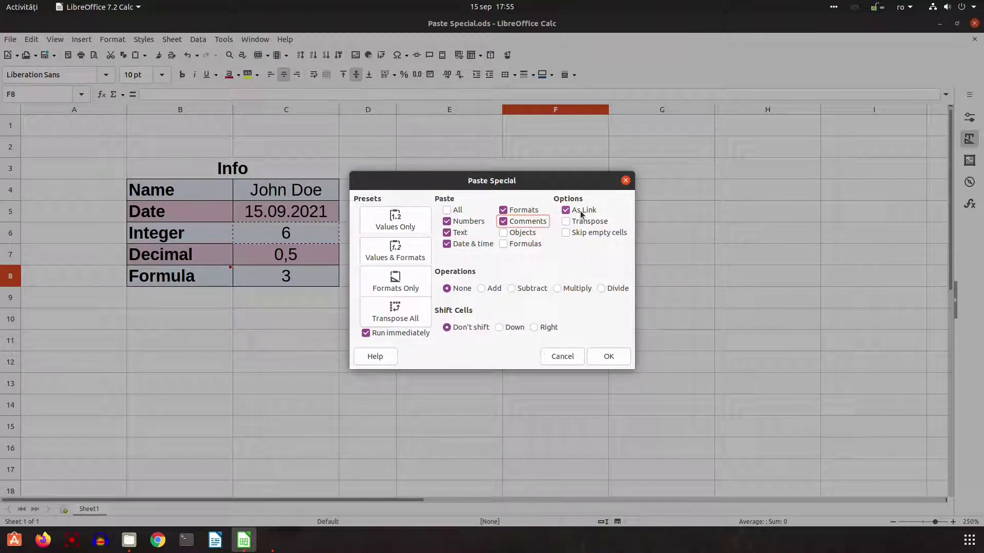
pyautogui.click(610, 356)
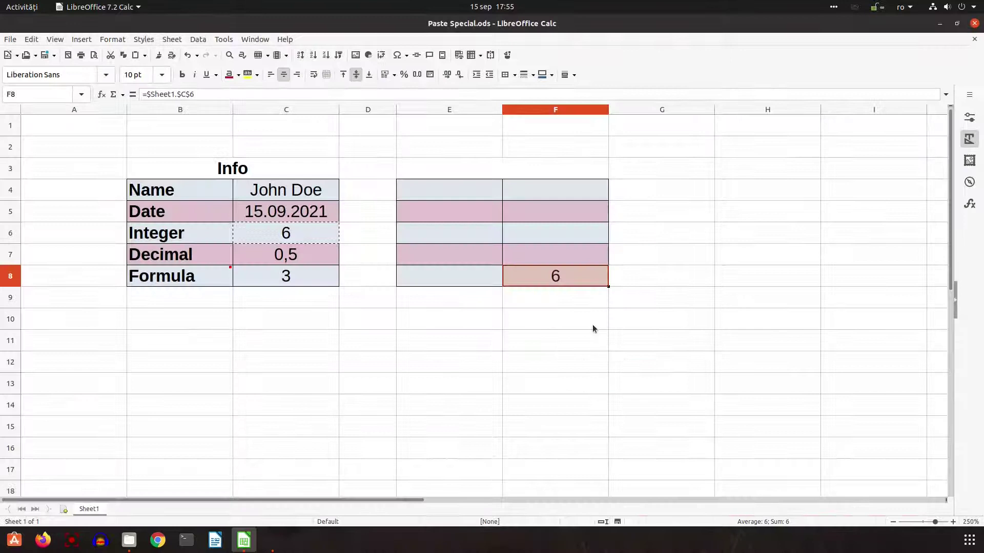
# Set the Integer value in C6 to 7, 8 and finally 9 to test the link, and open the formula in F8
pyautogui.click(315, 239)
pyautogui.write('7')
pyautogui.press('Return')
pyautogui.write('8')
pyautogui.press('Return')
pyautogui.press('Up')
pyautogui.write('9')
pyautogui.press('Return')
pyautogui.press('Up')
pyautogui.click(545, 281)
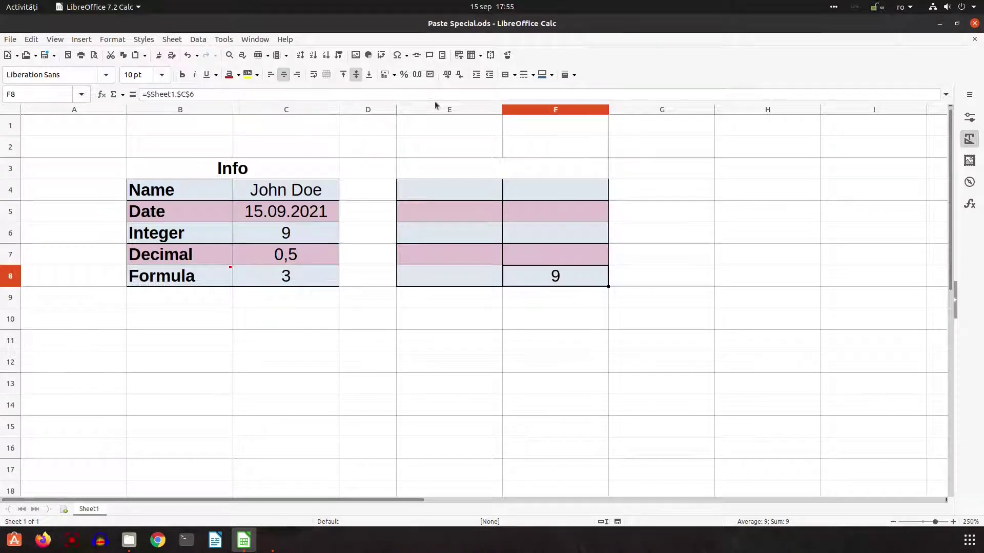
pyautogui.click(431, 93)
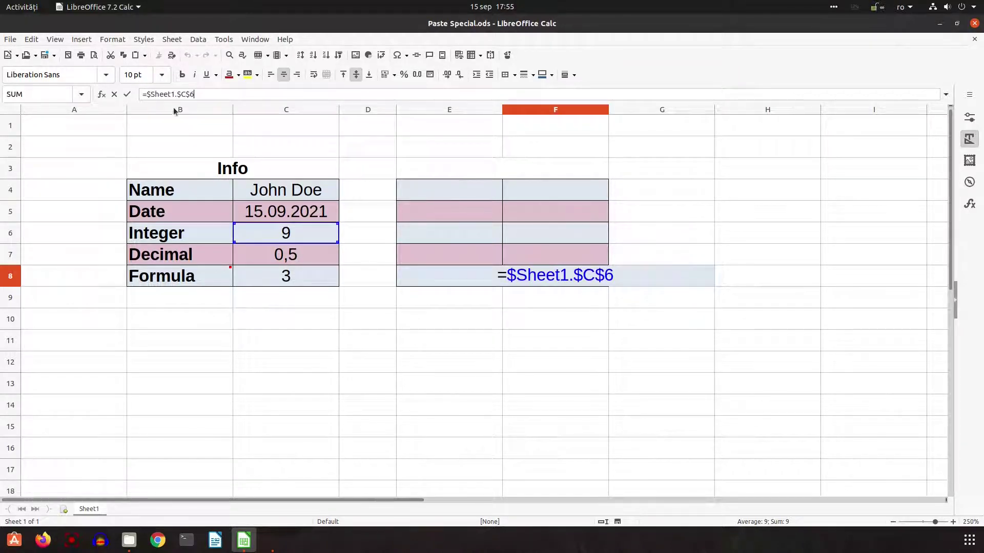
# Close the formula in F8 and paste the copied Integer cell at E3 with As Link off and Transpose on
pyautogui.press('Return')
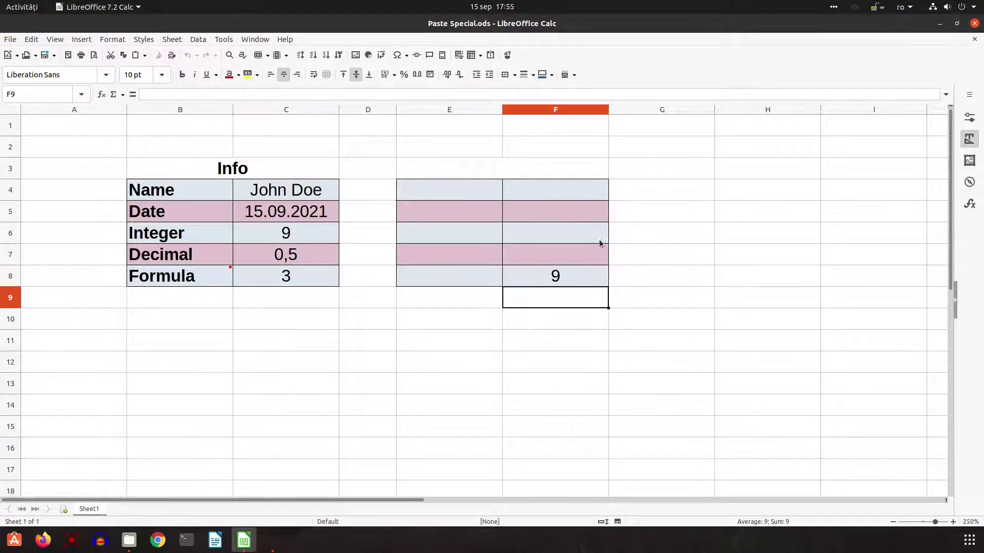
pyautogui.click(593, 275)
pyautogui.rightClick(465, 172)
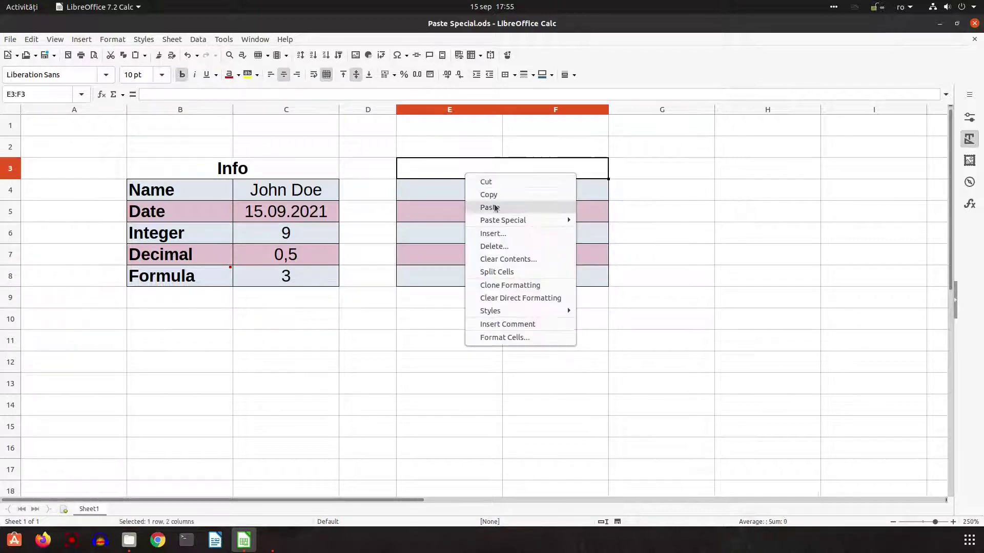
pyautogui.click(630, 285)
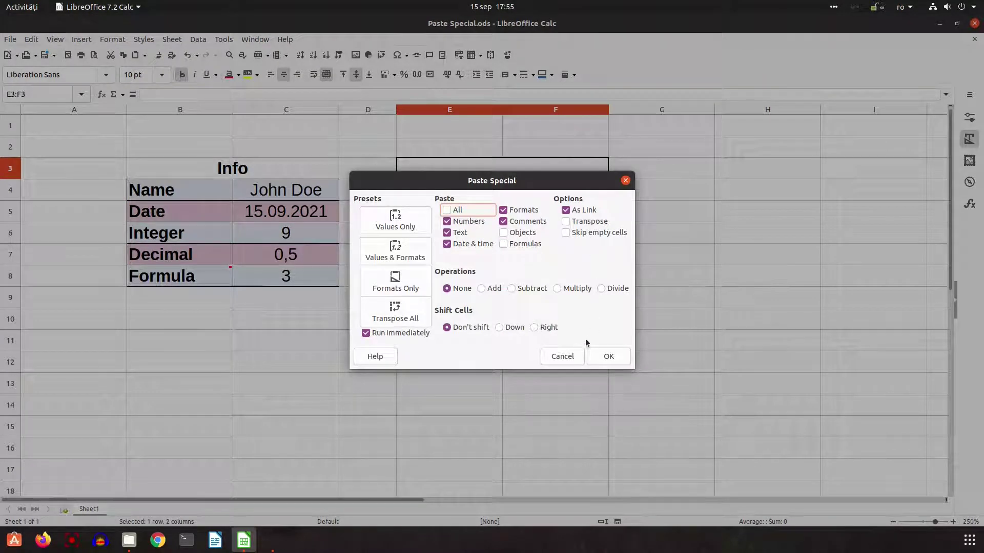
pyautogui.click(582, 210)
pyautogui.click(567, 222)
pyautogui.click(608, 356)
pyautogui.click(517, 252)
# Copy the Info table in B3:C8 and paste it at E10 with Transpose enabled
pyautogui.moveTo(205, 190); pyautogui.dragTo(287, 278)
pyautogui.rightClick(288, 279)
pyautogui.click(307, 296)
pyautogui.rightClick(466, 319)
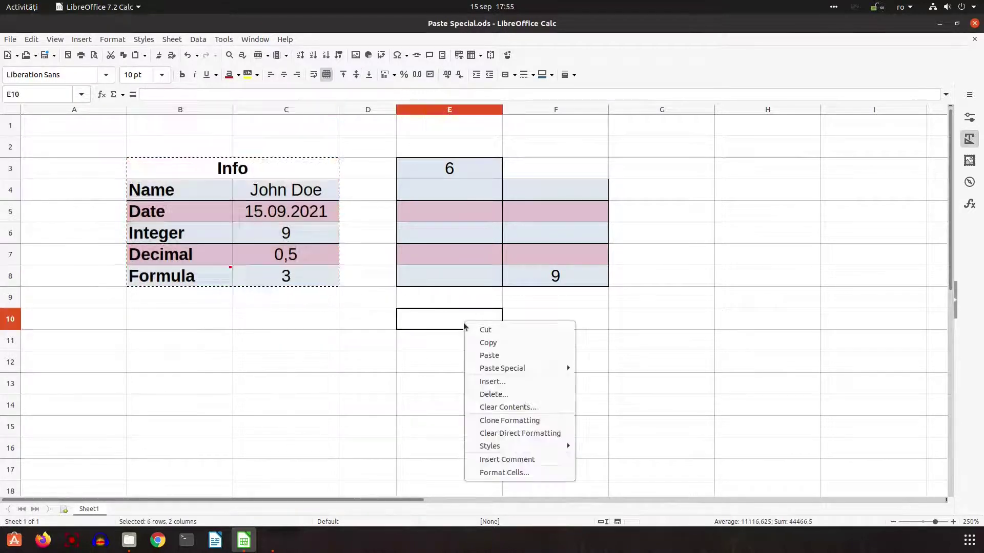
pyautogui.moveTo(505, 368)
pyautogui.click(610, 432)
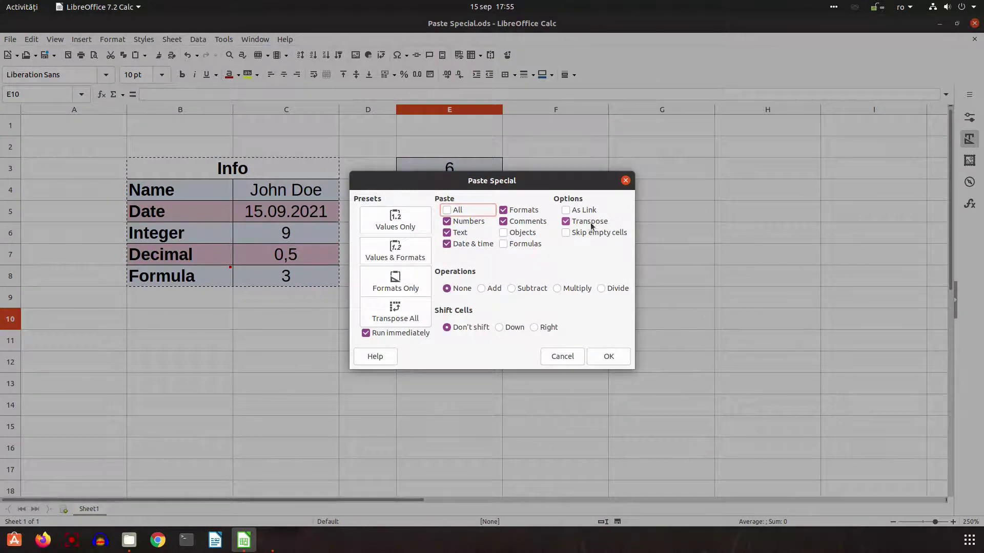
pyautogui.click(609, 356)
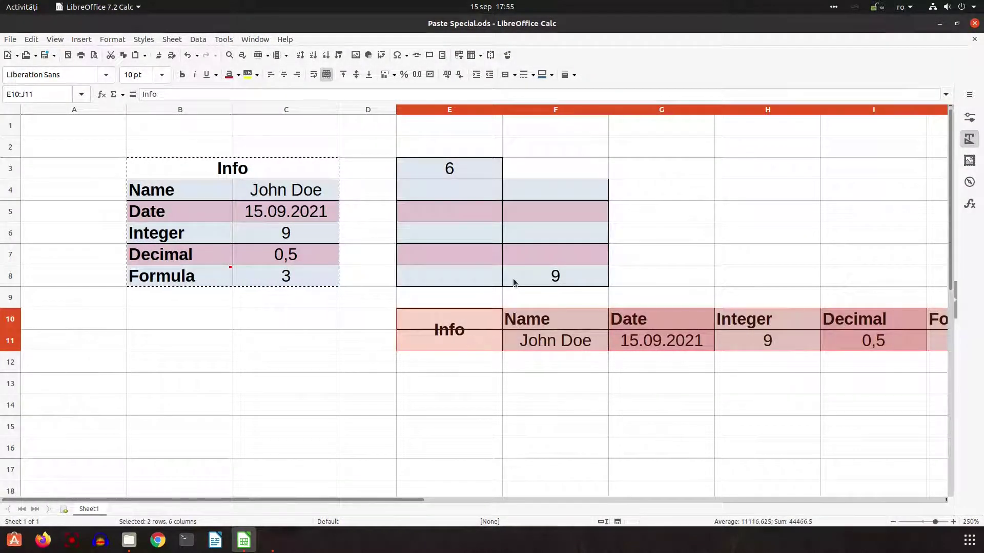
pyautogui.click(481, 217)
# Delete columns E to J and copy the Info table in B3:C8
pyautogui.moveTo(422, 110); pyautogui.dragTo(941, 119)
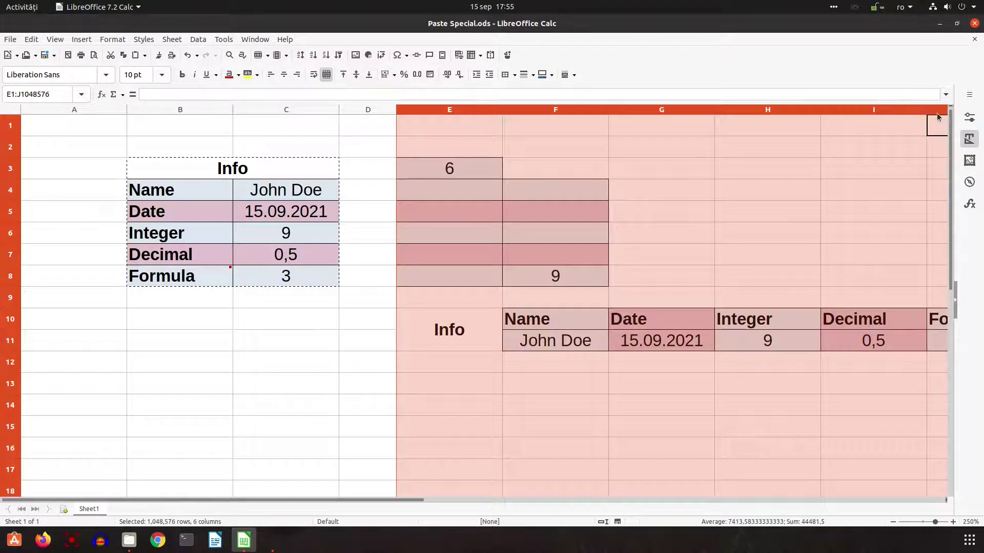
pyautogui.rightClick(941, 119)
pyautogui.click(863, 200)
pyautogui.click(641, 220)
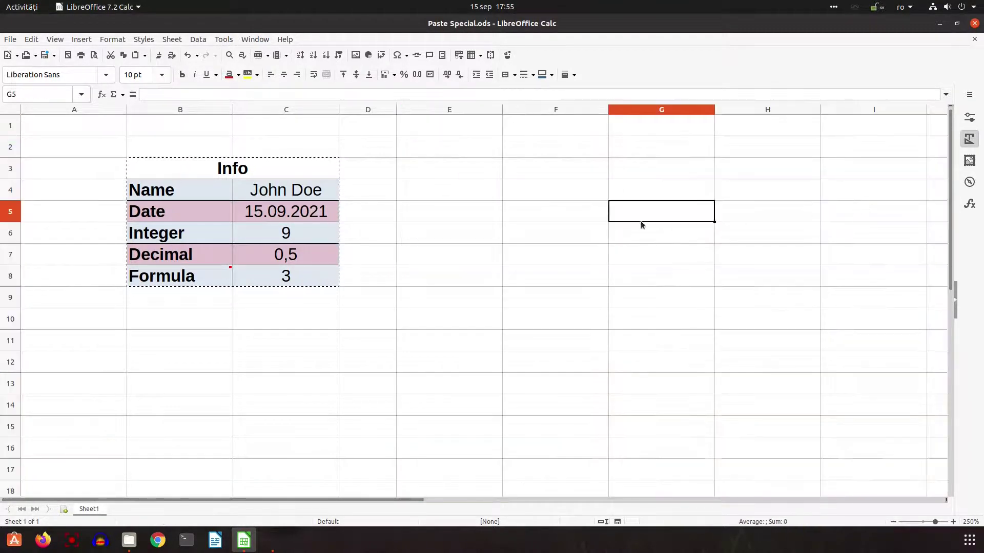
pyautogui.moveTo(178, 165); pyautogui.dragTo(266, 277)
pyautogui.rightClick(266, 277)
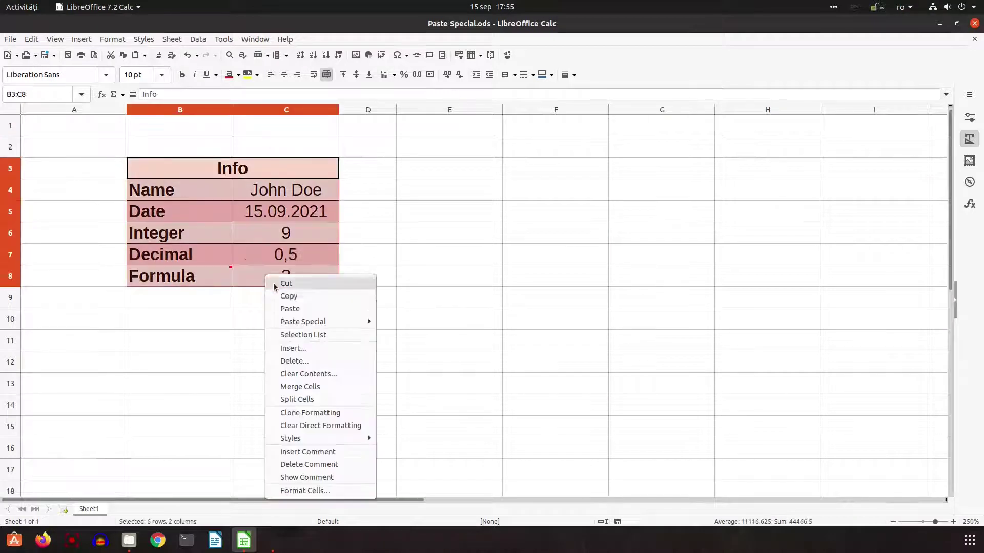
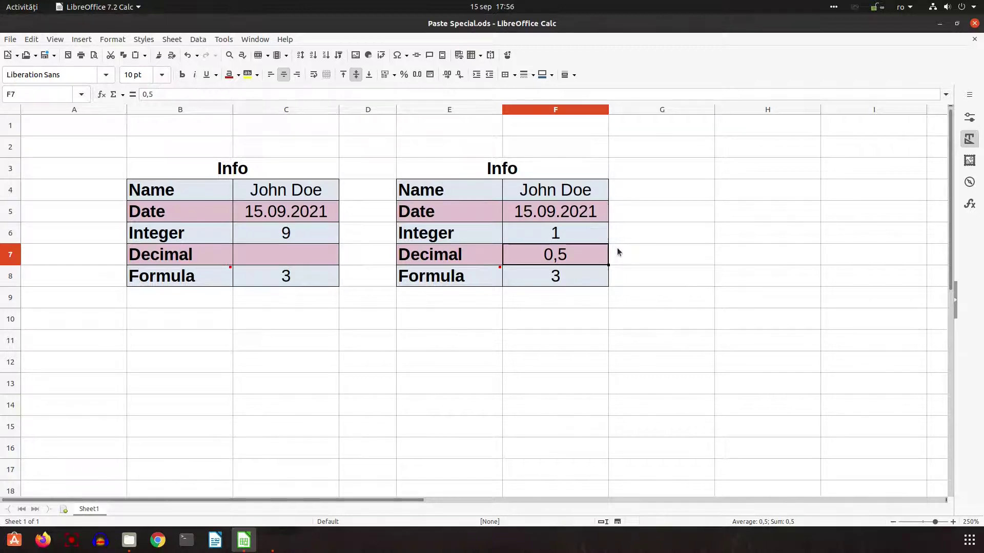
# In the duplicate table, set the Decimal value in F7 to 0,1 and the Formula value in F8 to 1
pyautogui.press('Return')
pyautogui.write('1')
pyautogui.press('Return')
pyautogui.press('Up')
# Copy the Info table in B3:C8 and try to paste it at E3 with Skip empty cells and Transpose enabled
pyautogui.moveTo(256, 169); pyautogui.dragTo(257, 220)
pyautogui.click(259, 234)
pyautogui.moveTo(215, 171); pyautogui.dragTo(270, 277)
pyautogui.rightClick(270, 277)
pyautogui.click(288, 296)
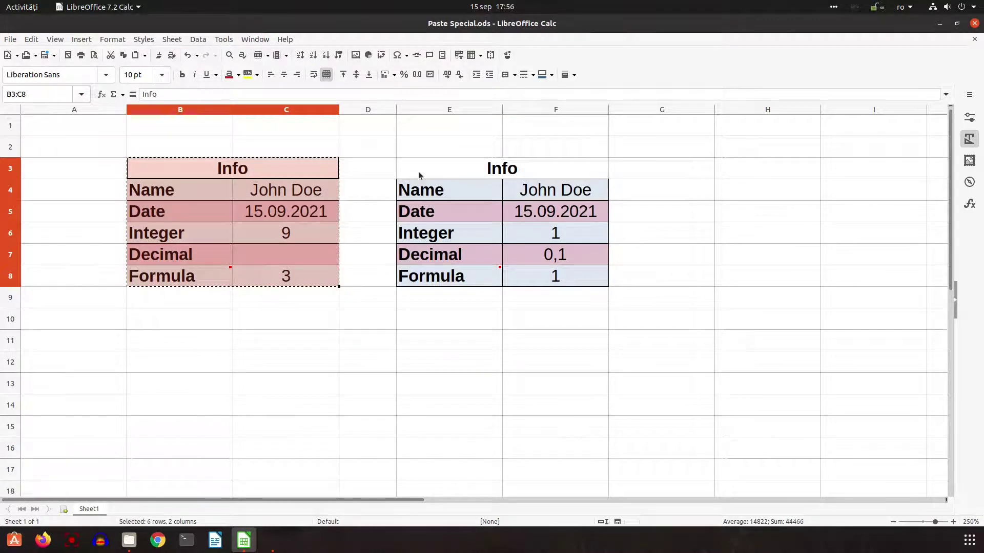
pyautogui.rightClick(419, 165)
pyautogui.moveTo(477, 210)
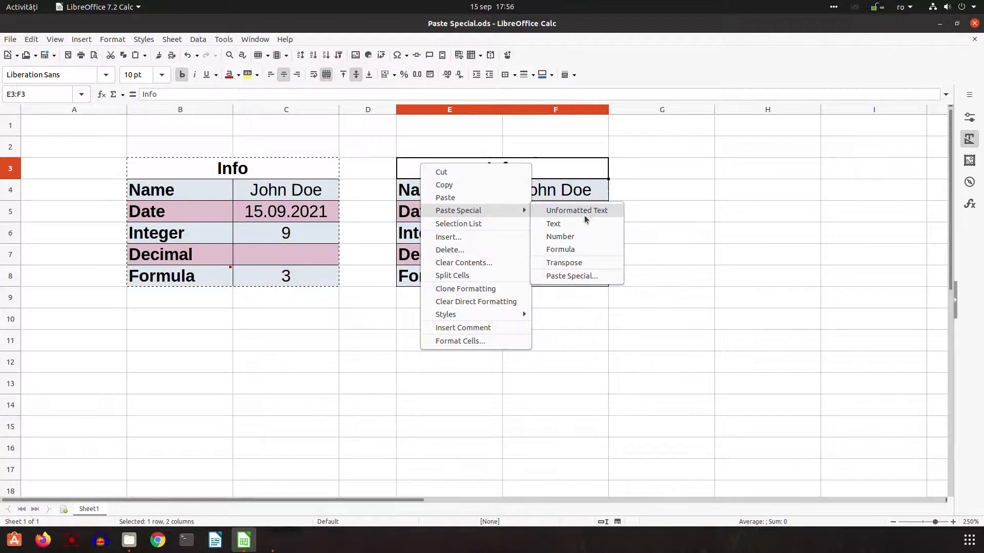
pyautogui.click(572, 276)
pyautogui.click(585, 233)
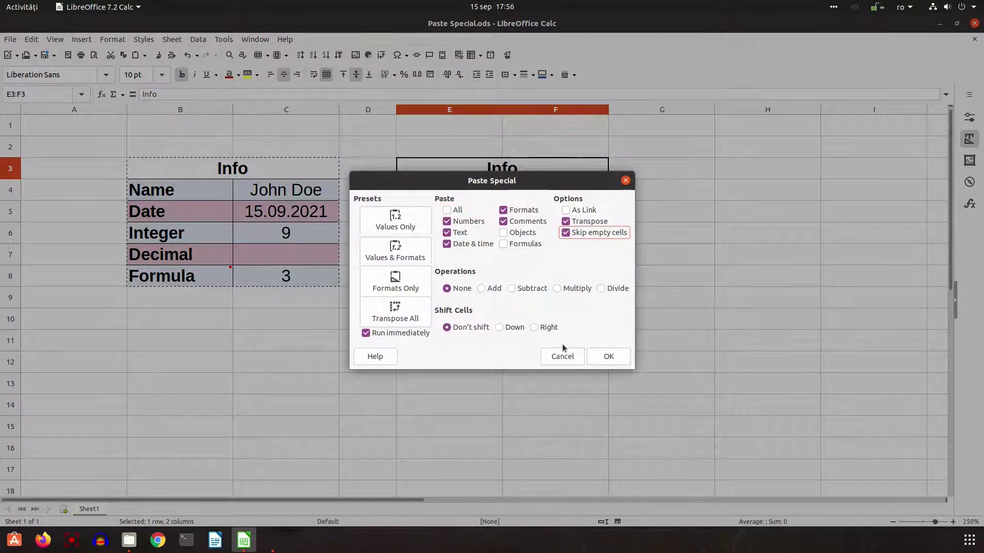
pyautogui.click(608, 356)
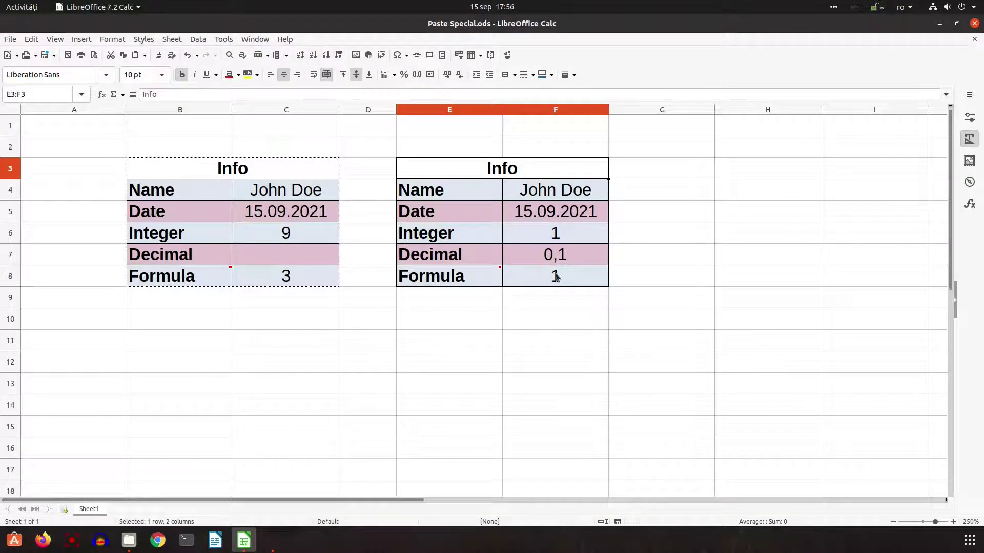
# Try pasting the copied Info table at E3 again with Transpose and Skip empty cells enabled, and undo the paste
pyautogui.moveTo(307, 169); pyautogui.dragTo(272, 274)
pyautogui.rightClick(274, 275)
pyautogui.press('Escape')
pyautogui.rightClick(477, 175)
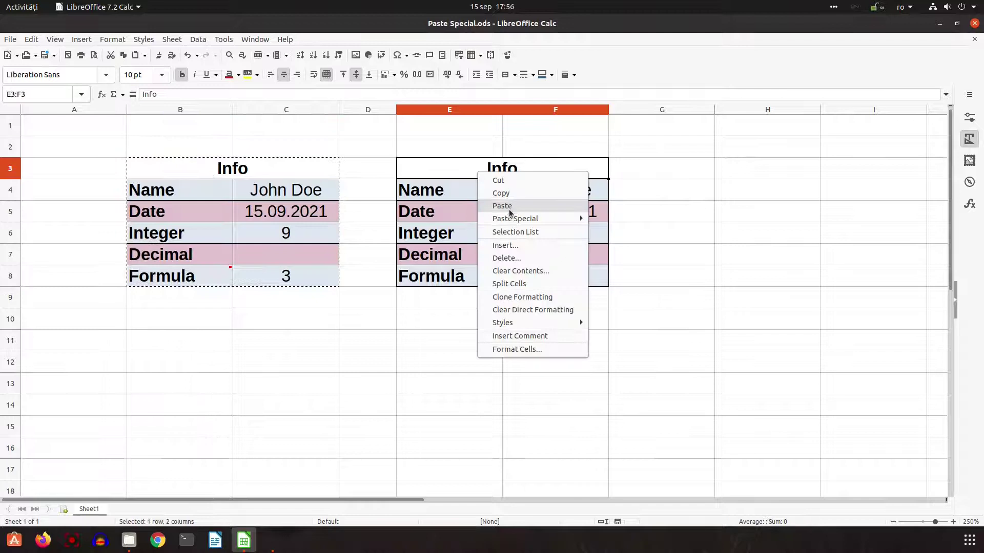
pyautogui.moveTo(514, 218)
pyautogui.click(637, 286)
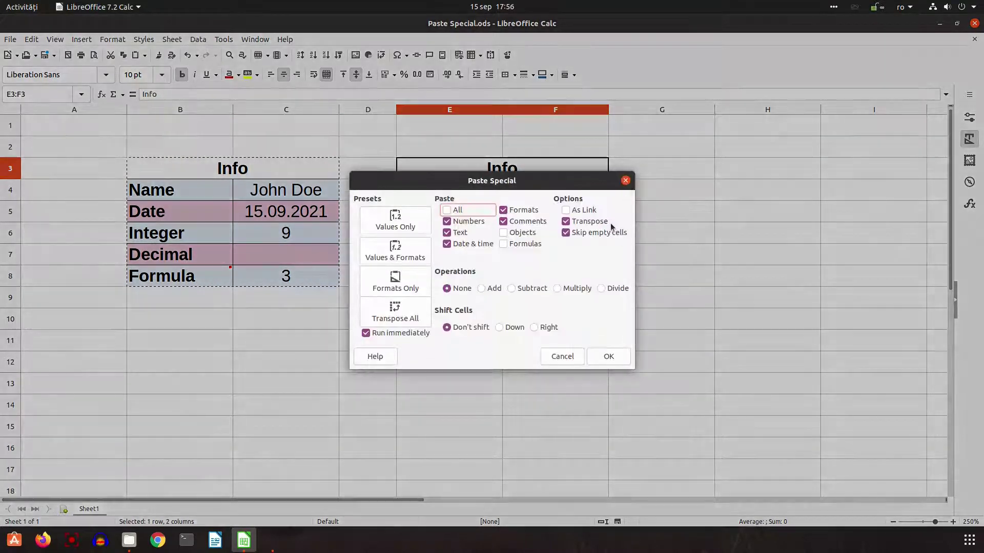
pyautogui.click(608, 356)
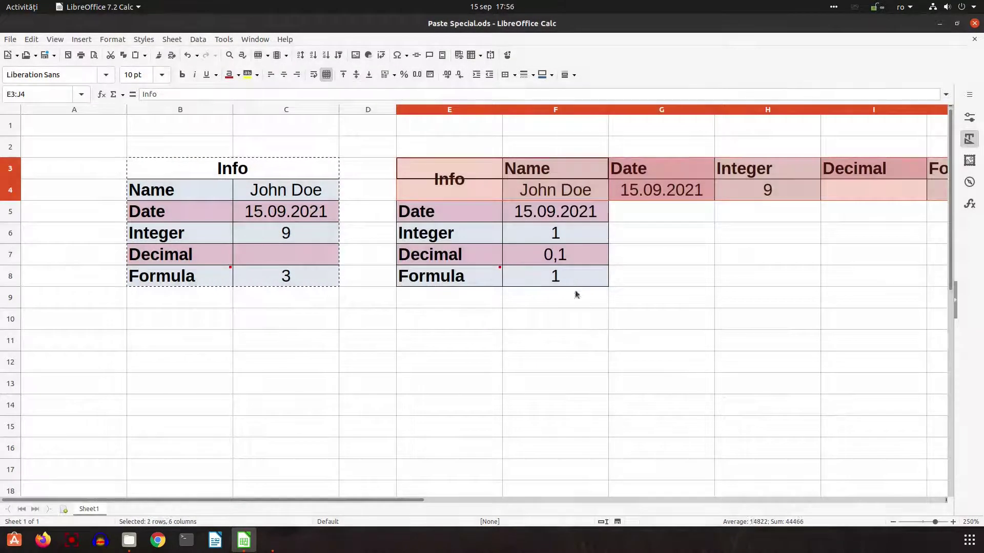
pyautogui.hotkey('ctrl', 'z')
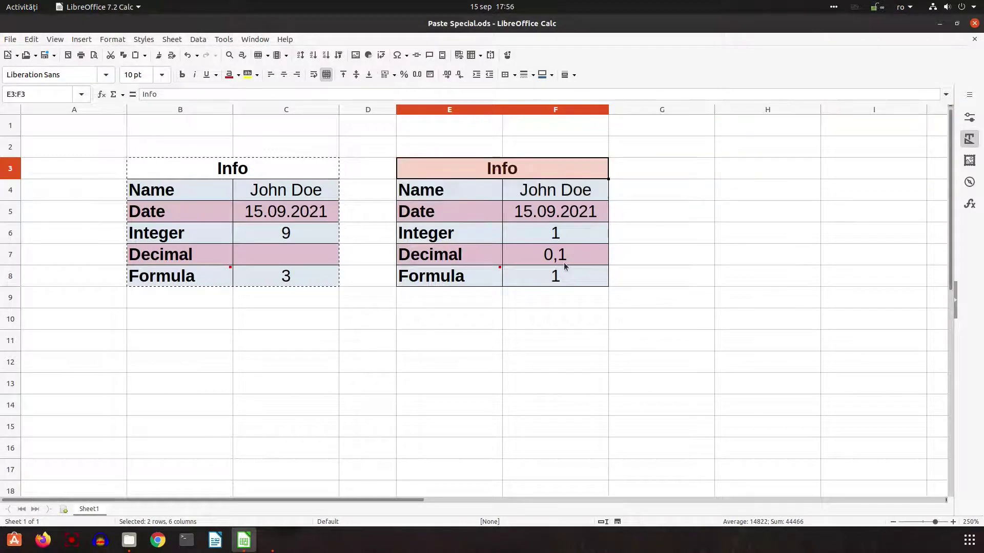
# Paste the copied Info table at E3 with Transpose off and Skip empty cells on, and check against the blank Decimal cell C7
pyautogui.rightClick(467, 161)
pyautogui.moveTo(483, 209)
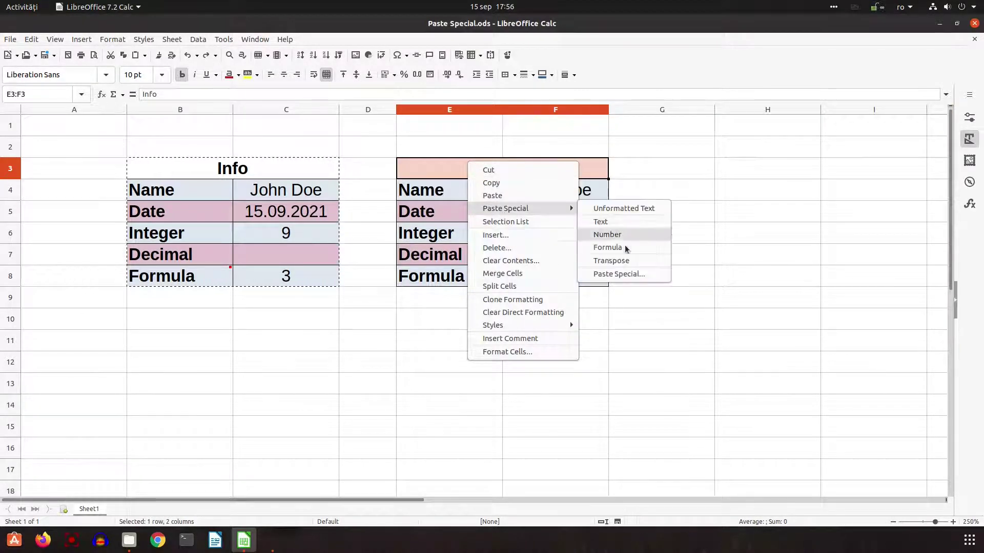
pyautogui.click(615, 272)
pyautogui.click(599, 221)
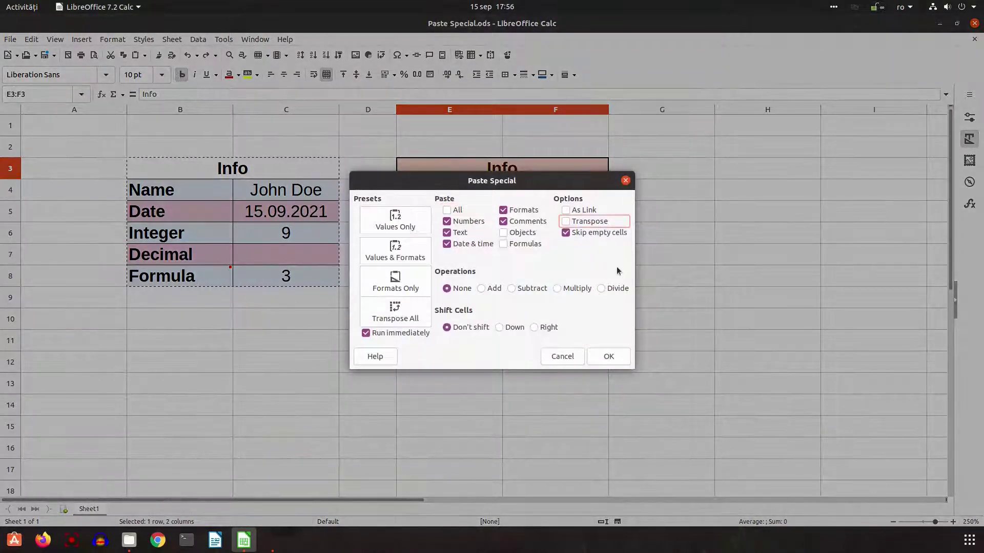
pyautogui.click(615, 357)
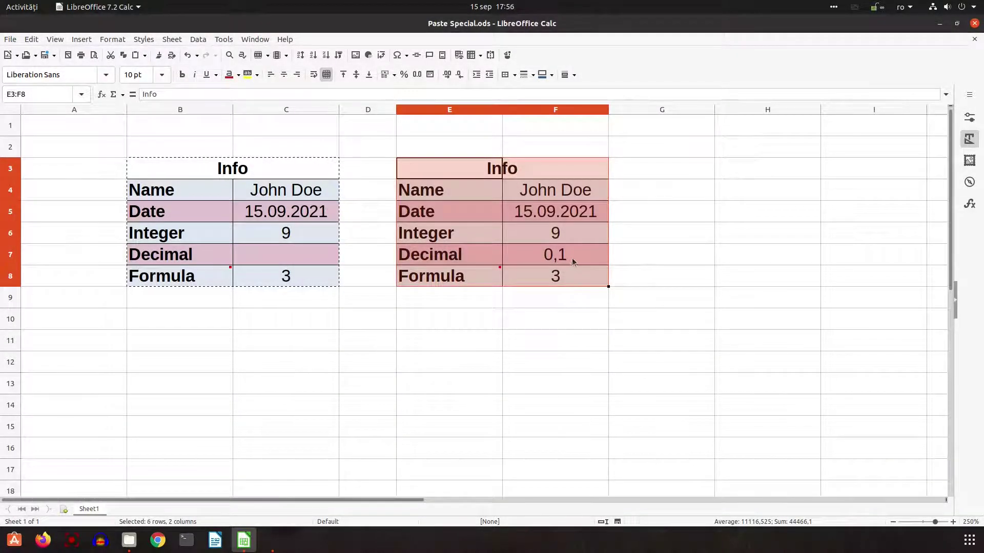
pyautogui.click(291, 253)
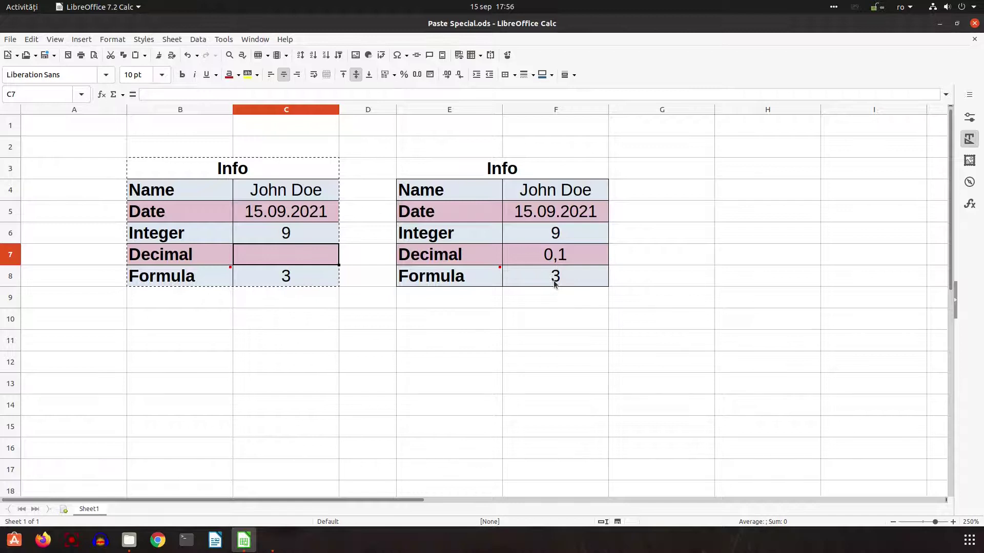
# Set the Integer value in F6 and the Formula value in F8 of the duplicate table back to 1
pyautogui.click(599, 233)
pyautogui.write('1')
pyautogui.press('Return')
pyautogui.press('Return')
pyautogui.write('1')
pyautogui.press('Up')
pyautogui.press('Down')
pyautogui.click(569, 251)
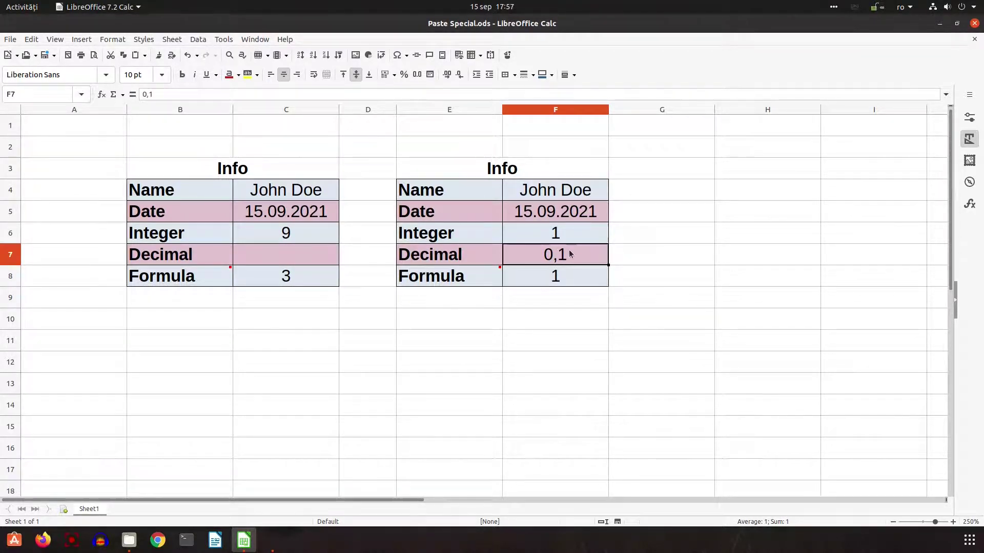
# Turn off Skip empty cells in the Paste Special options for E3 and close the dialog without pasting
pyautogui.click(310, 258)
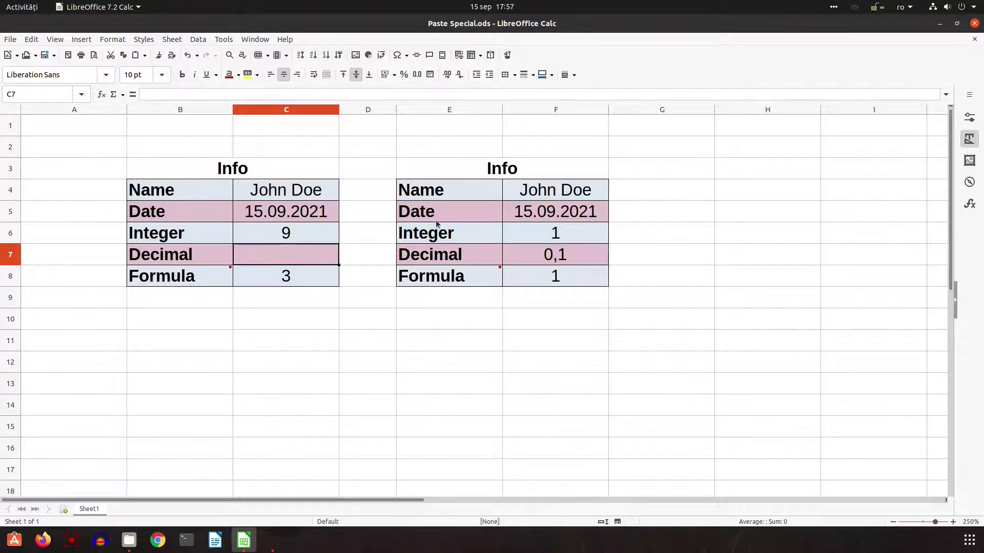
pyautogui.rightClick(443, 174)
pyautogui.moveTo(482, 215)
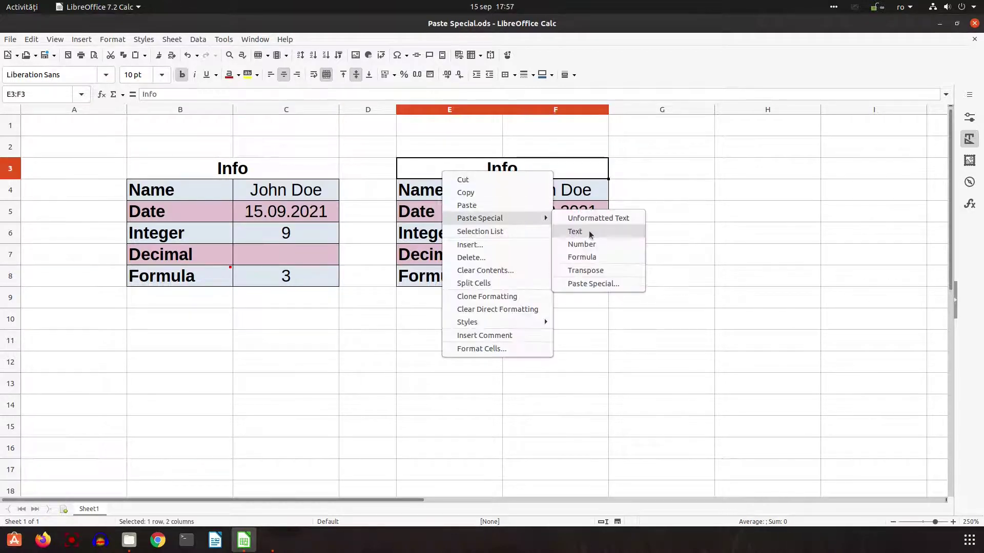
pyautogui.click(597, 282)
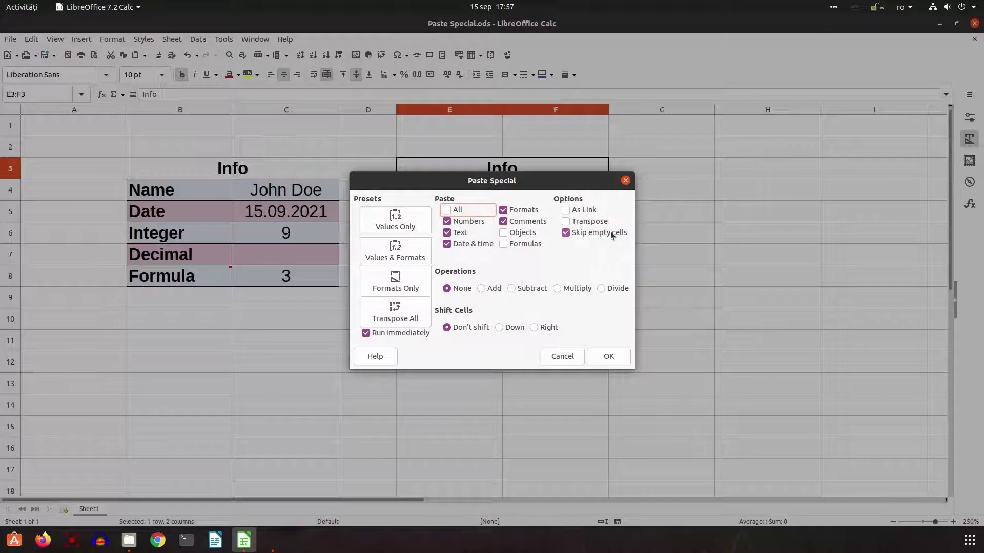
pyautogui.click(610, 231)
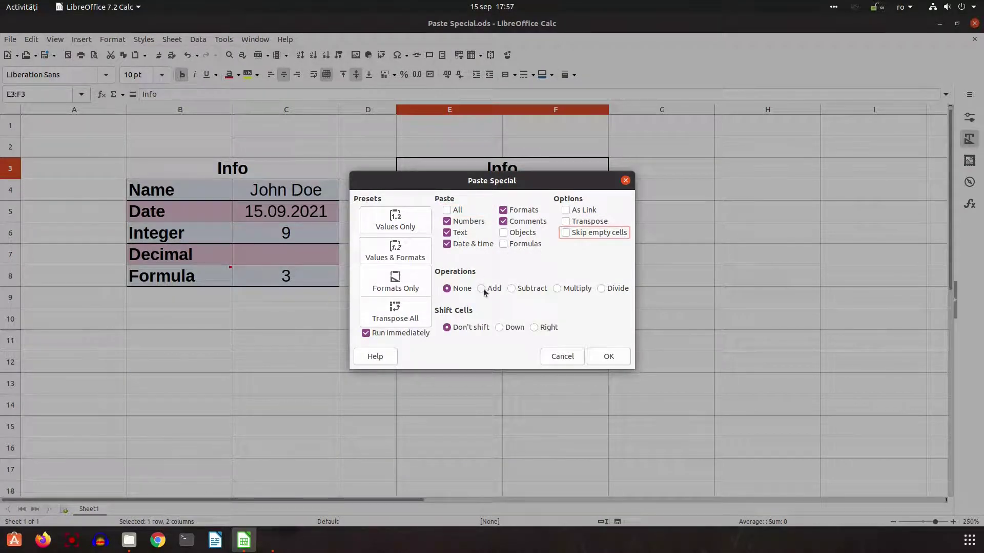
pyautogui.click(574, 355)
pyautogui.click(559, 298)
# In the original table, set C6 to 1, the Decimal value in C7 to 0,1 and C8 to 1
pyautogui.click(324, 241)
pyautogui.write('1')
pyautogui.press('Return')
pyautogui.write('0,1')
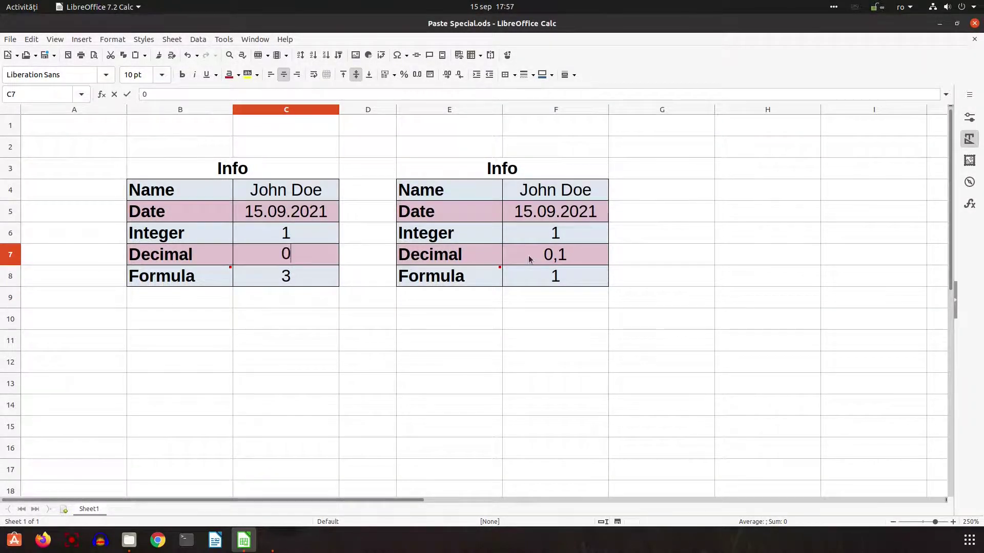
pyautogui.press('Return')
pyautogui.write('1')
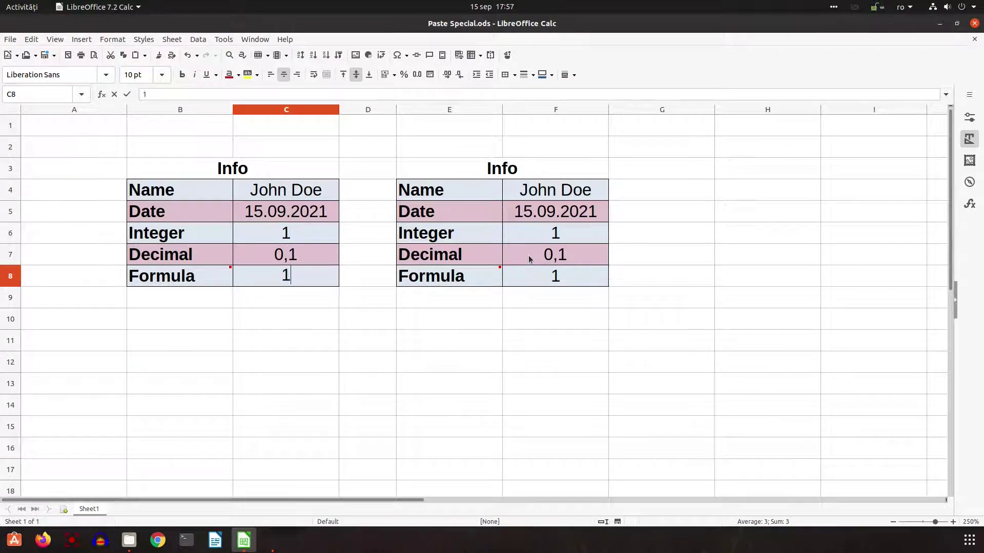
pyautogui.press('Tab')
# In the duplicate table, set F6 to 2, the Decimal value in F7 to 0,2 and F8 to 2
pyautogui.click(527, 256)
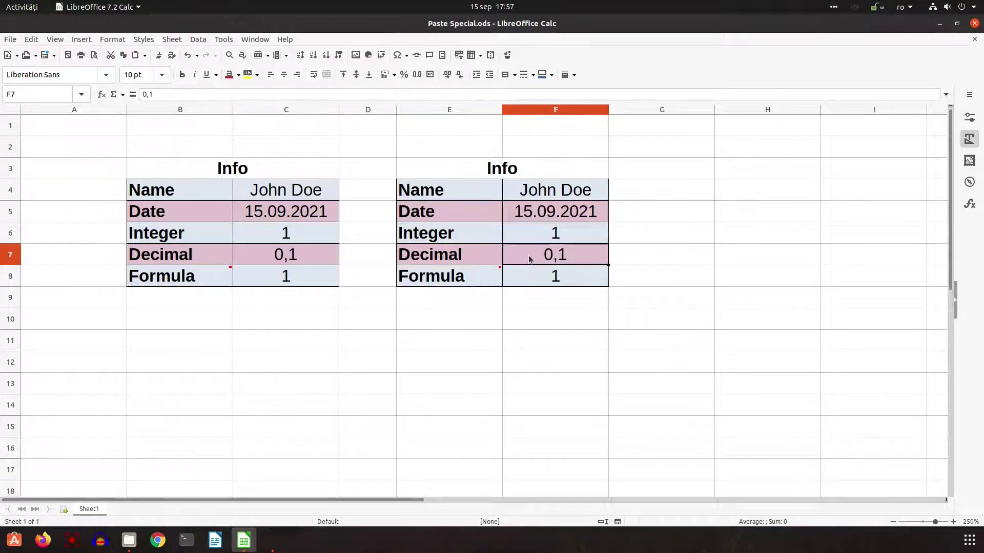
pyautogui.press('Up')
pyautogui.write('2')
pyautogui.press('Return')
pyautogui.write('0.2')
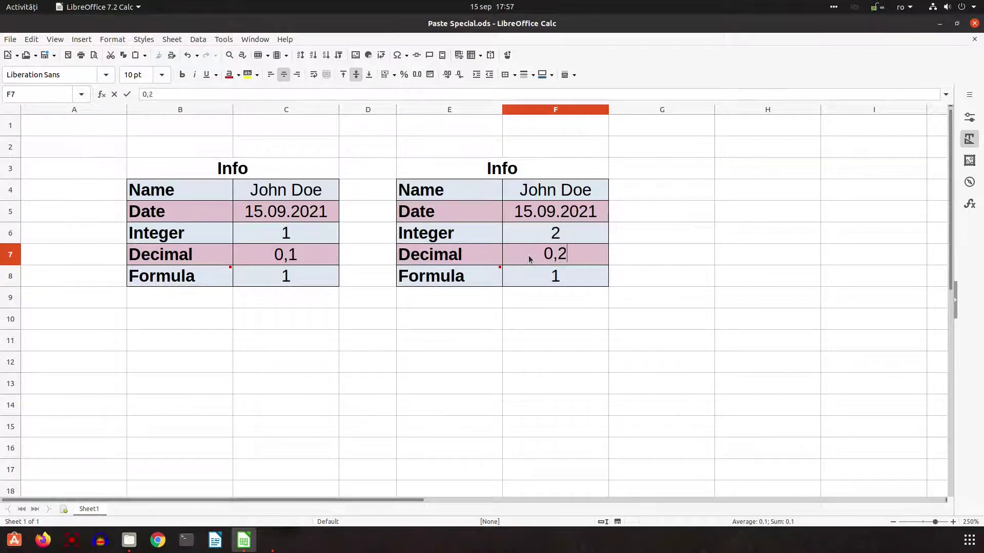
pyautogui.press('Return')
pyautogui.write('3')
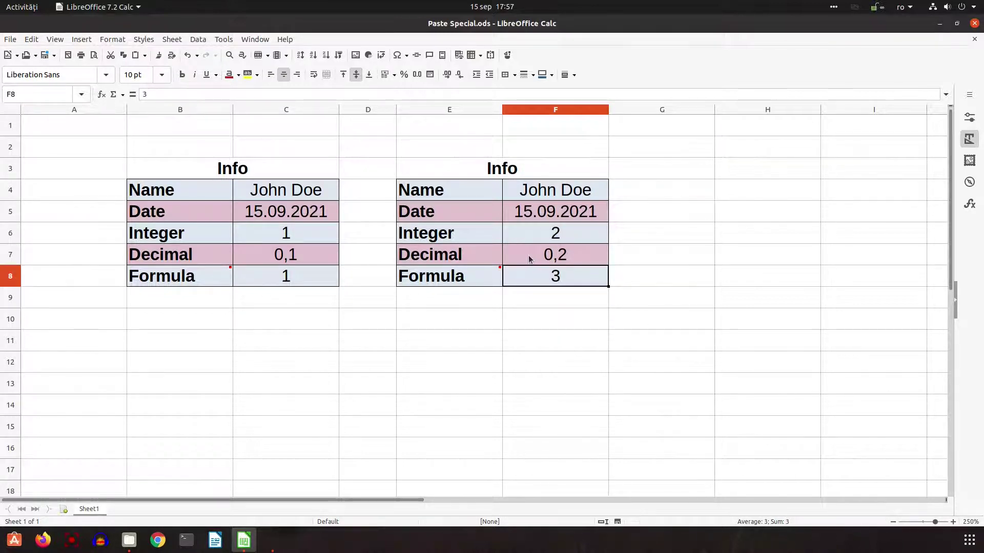
pyautogui.write('2')
pyautogui.press('Return')
pyautogui.press('Up')
# Paste the copied C6:C8 values onto F6 using the Paste Special Add operation and undo the addition
pyautogui.moveTo(314, 237); pyautogui.dragTo(313, 272)
pyautogui.rightClick(313, 273)
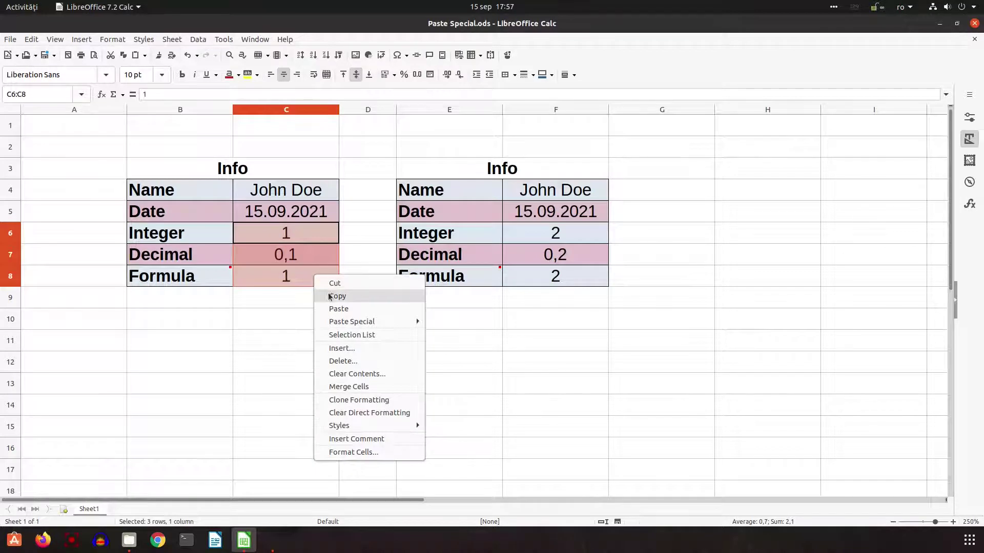
pyautogui.click(331, 296)
pyautogui.rightClick(560, 240)
pyautogui.moveTo(601, 288)
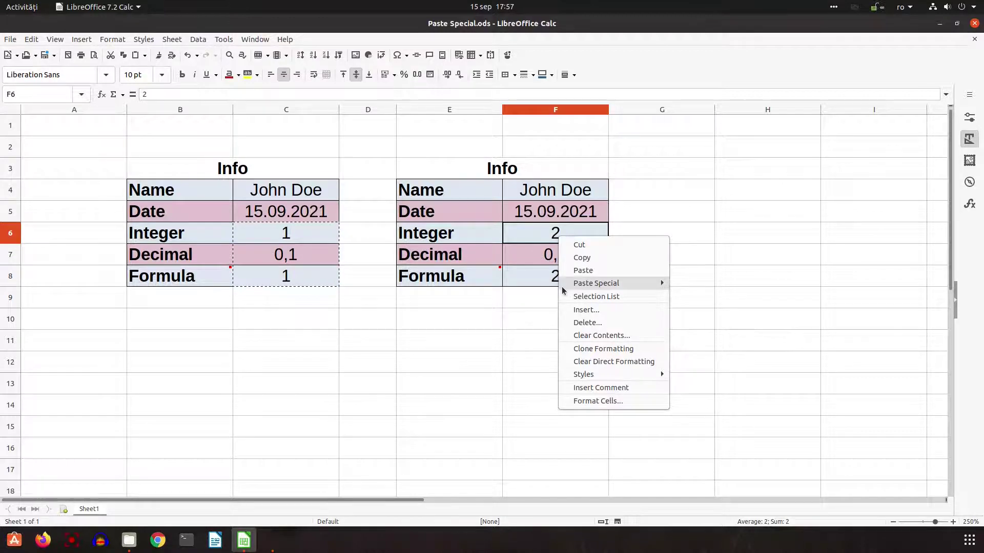
pyautogui.click(693, 348)
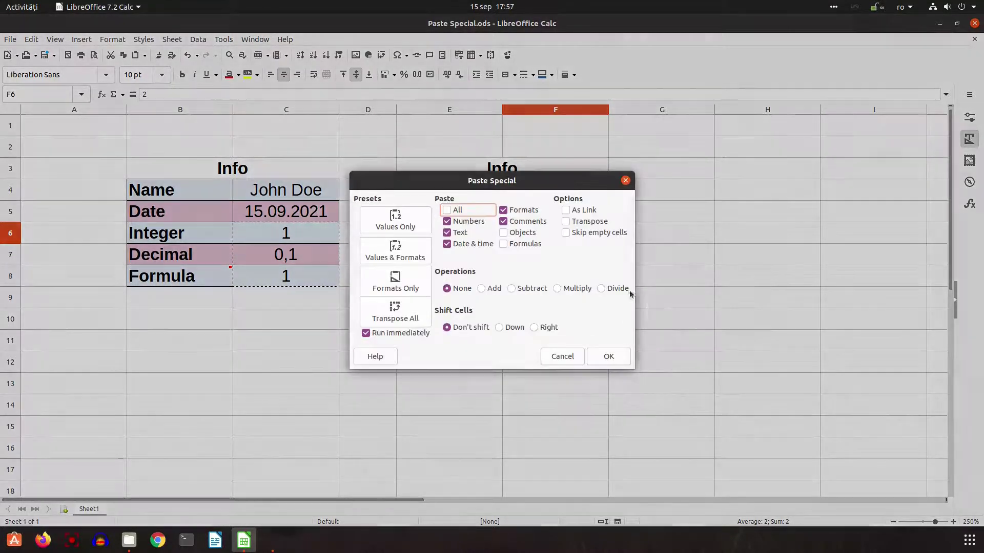
pyautogui.click(482, 289)
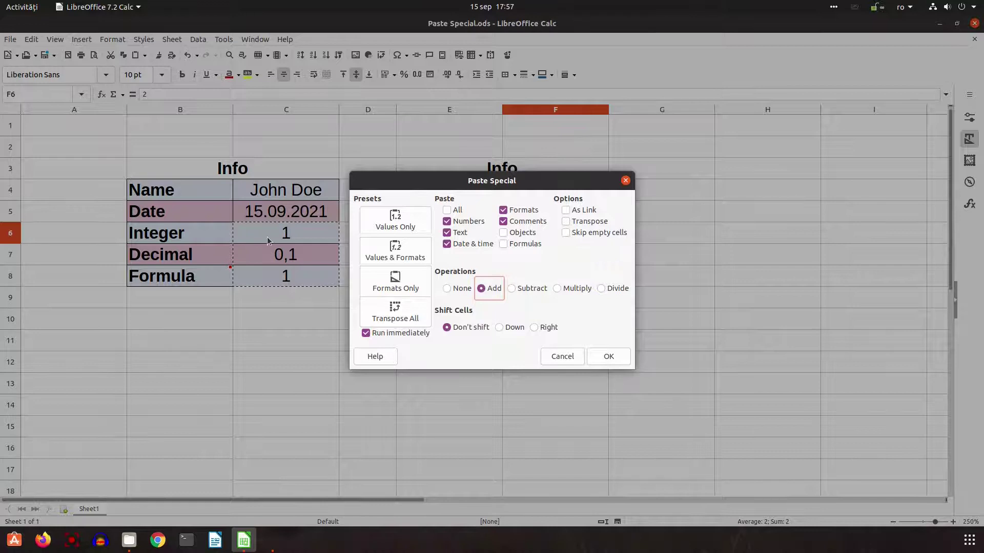
pyautogui.click(610, 357)
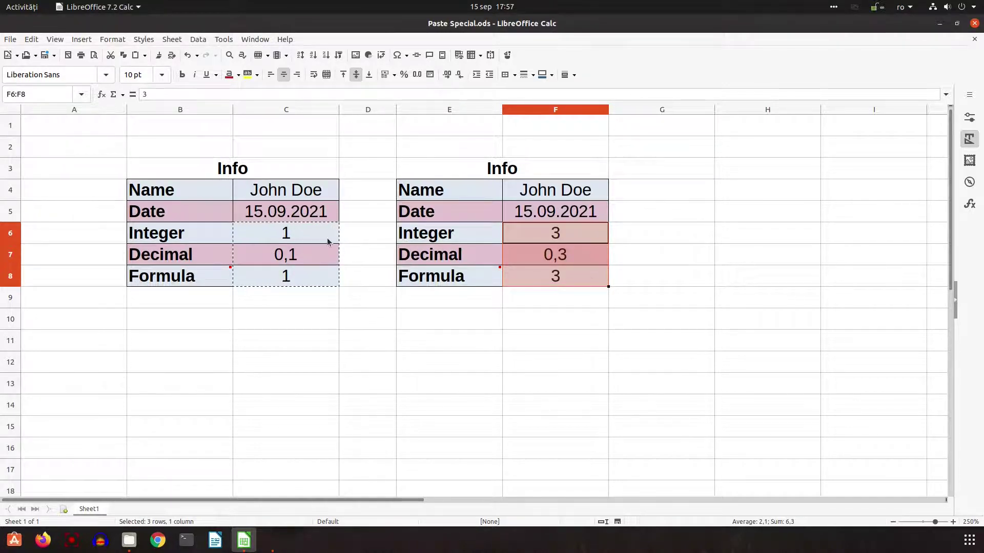
pyautogui.click(480, 239)
pyautogui.hotkey('ctrl', 'z')
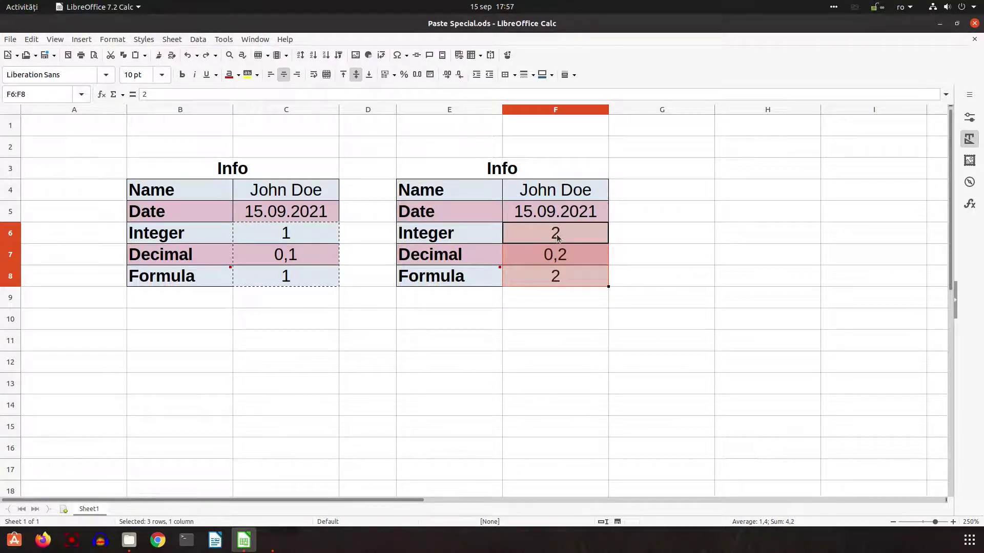
# Set the Integer, Decimal and Formula values in C6, C7 and C8 of the original table to 10
pyautogui.doubleClick(304, 234)
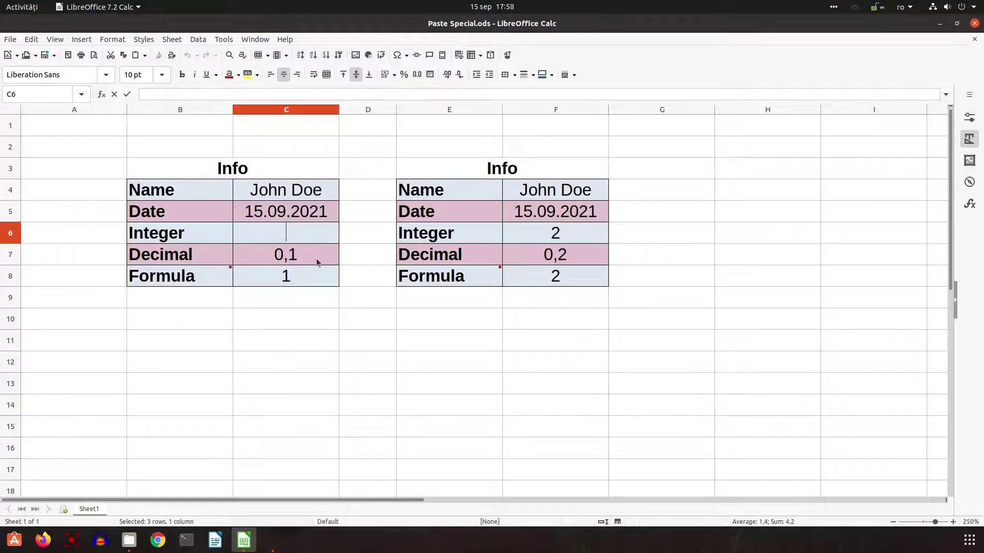
pyautogui.write('10')
pyautogui.press('Return')
pyautogui.write('1')
pyautogui.press('Return')
pyautogui.press('Up')
pyautogui.write('10')
pyautogui.press('Return')
pyautogui.write('10')
pyautogui.press('Return')
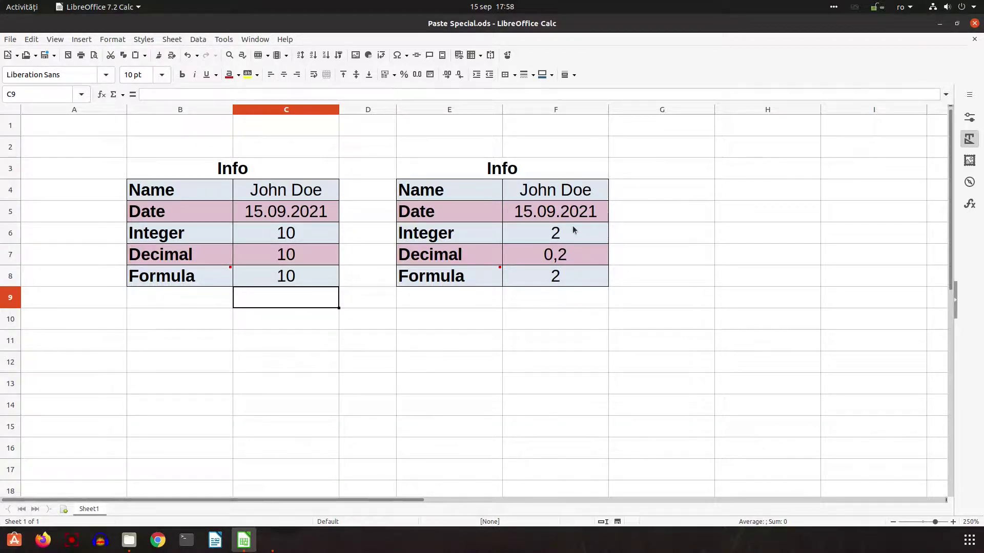
# Paste the copied C6:C8 values onto F6:F8 using the Paste Special Multiply operation and undo the multiplication
pyautogui.moveTo(281, 236); pyautogui.dragTo(278, 274)
pyautogui.rightClick(278, 273)
pyautogui.press('Escape')
pyautogui.rightClick(287, 275)
pyautogui.click(300, 290)
pyautogui.moveTo(549, 239); pyautogui.dragTo(546, 279)
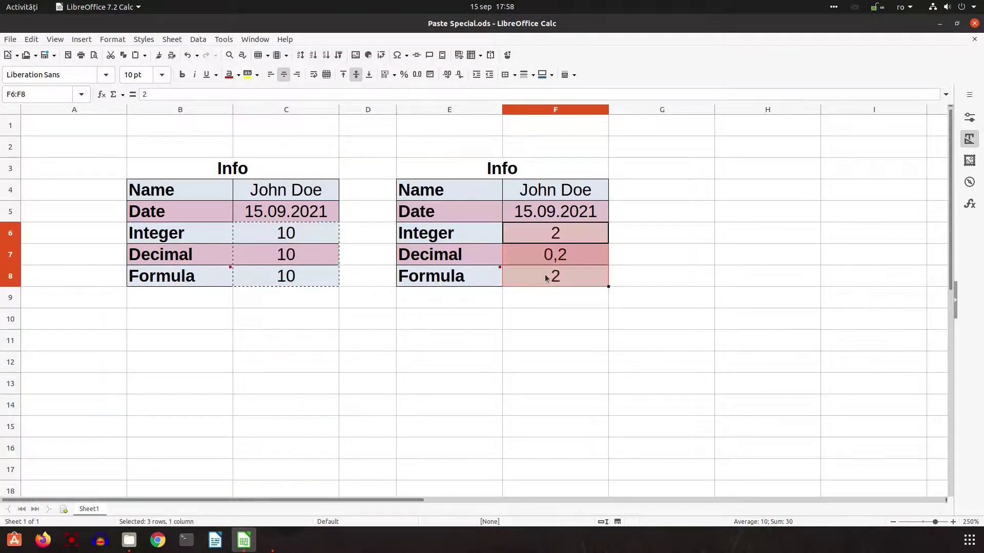
pyautogui.rightClick(546, 279)
pyautogui.moveTo(590, 322)
pyautogui.click(697, 387)
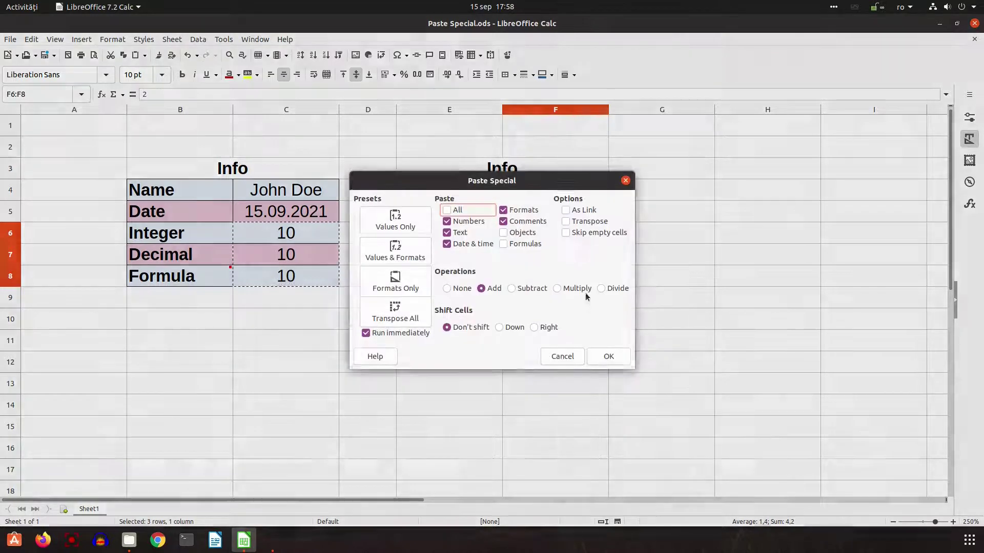
pyautogui.click(589, 297)
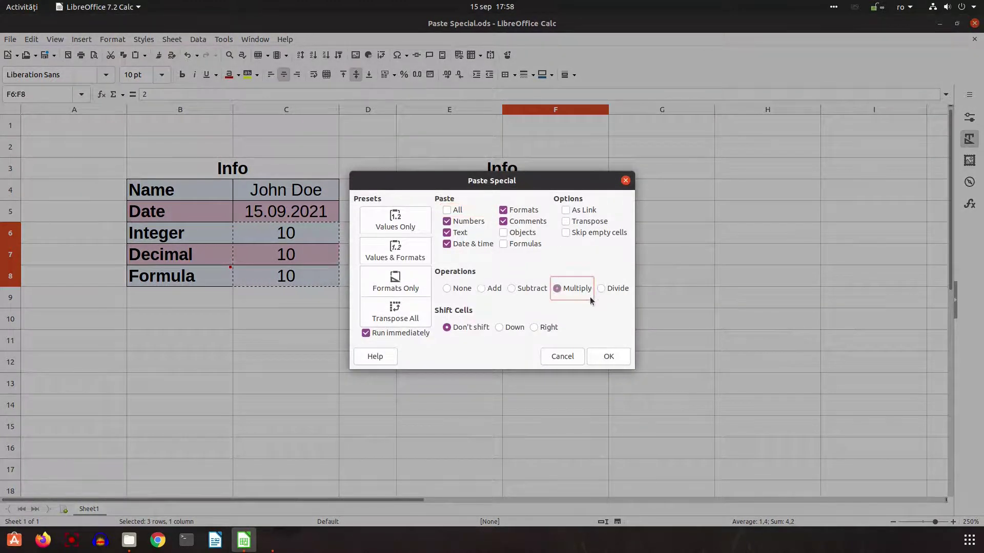
pyautogui.click(610, 356)
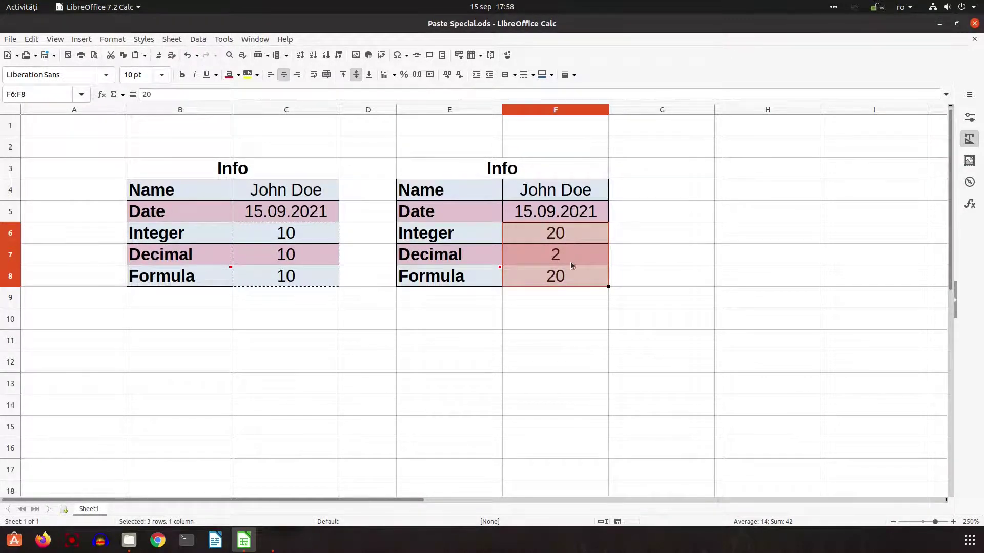
pyautogui.click(423, 264)
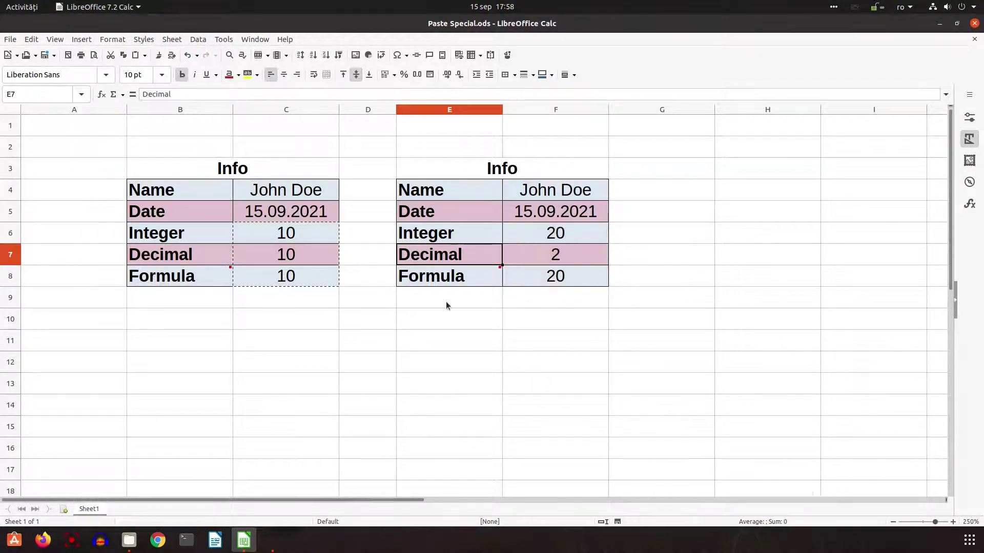
pyautogui.hotkey('ctrl', 'z')
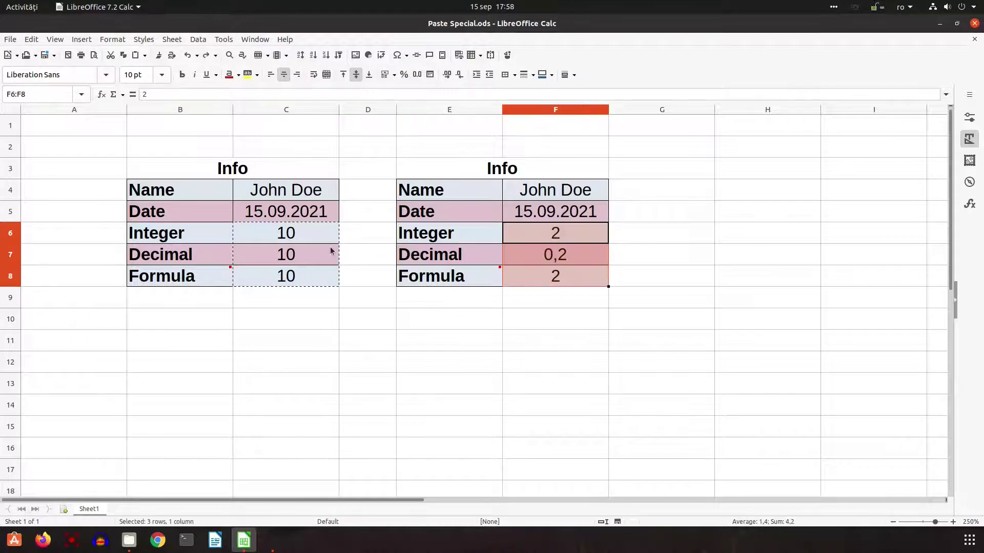
# Copy C6:C8 and paste it onto F6:F8 with the Paste Special Subtract operation
pyautogui.moveTo(314, 231); pyautogui.dragTo(309, 269)
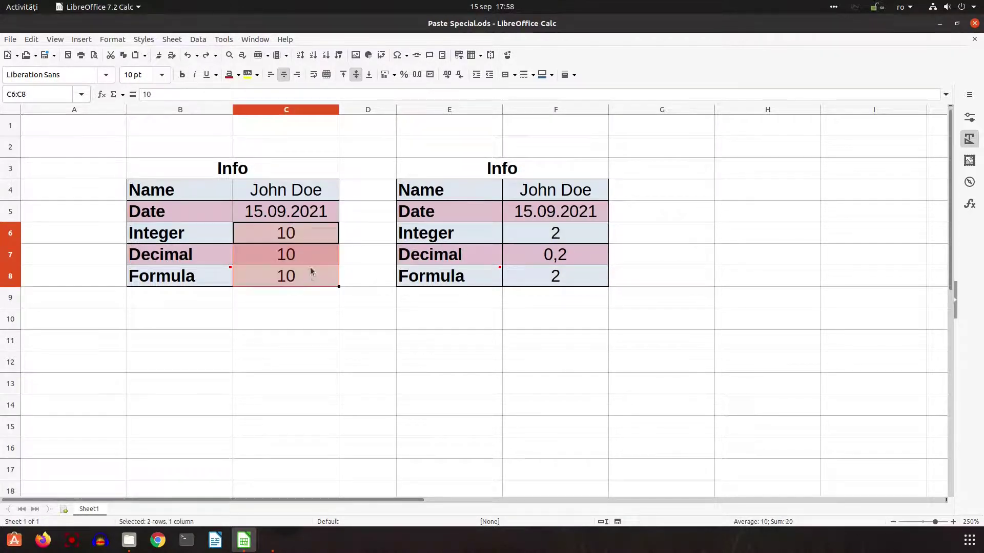
pyautogui.rightClick(310, 269)
pyautogui.click(330, 292)
pyautogui.moveTo(545, 240); pyautogui.dragTo(546, 275)
pyautogui.rightClick(545, 273)
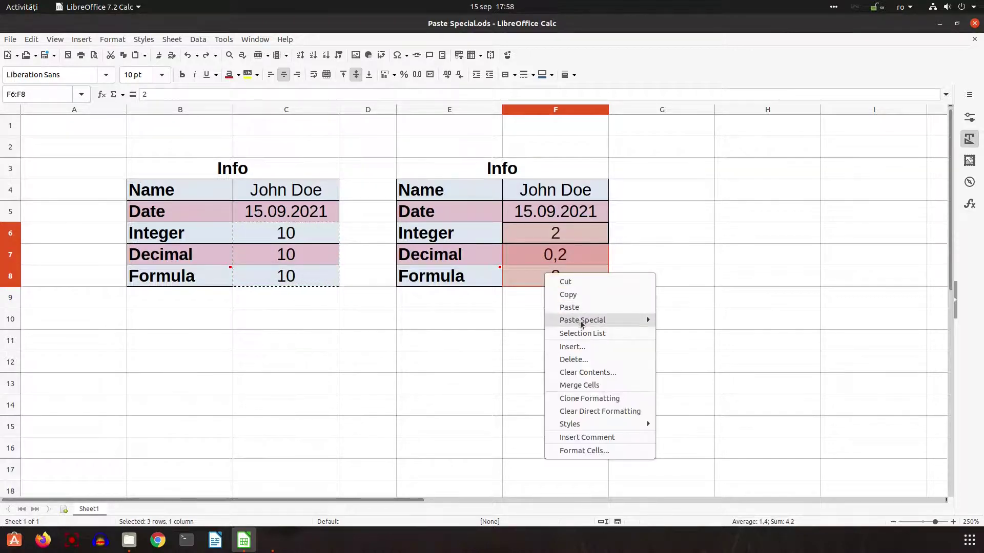
pyautogui.click(687, 387)
pyautogui.click(525, 290)
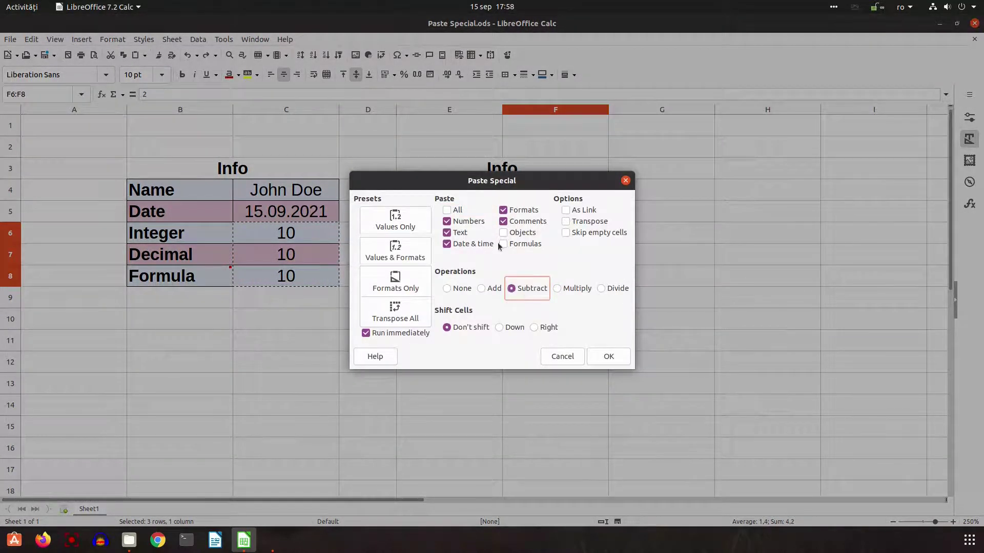
pyautogui.click(607, 356)
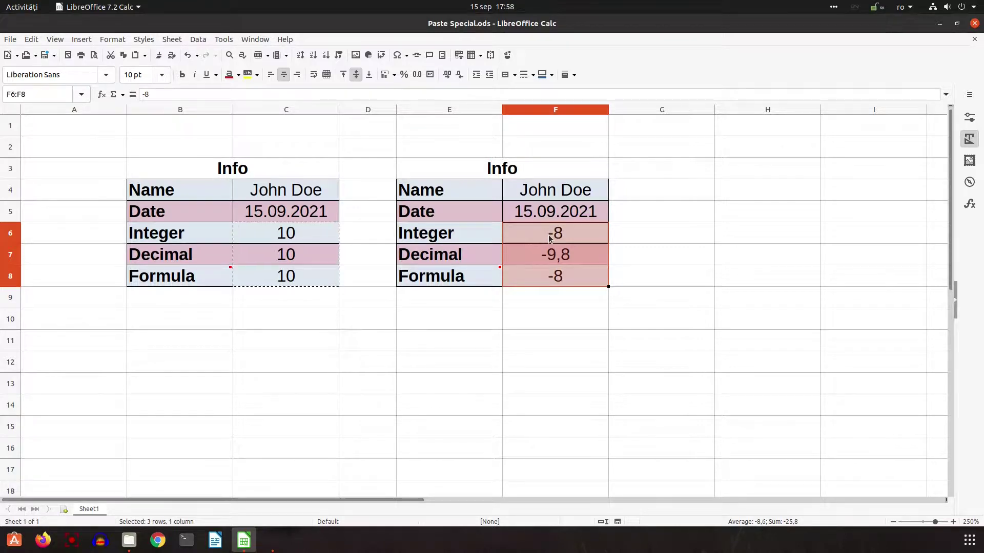
# Clear the values in F6:F8 of the duplicate table and copy C6:C8 of the original table
pyautogui.press('Delete')
pyautogui.moveTo(303, 234); pyautogui.dragTo(302, 270)
pyautogui.rightClick(302, 270)
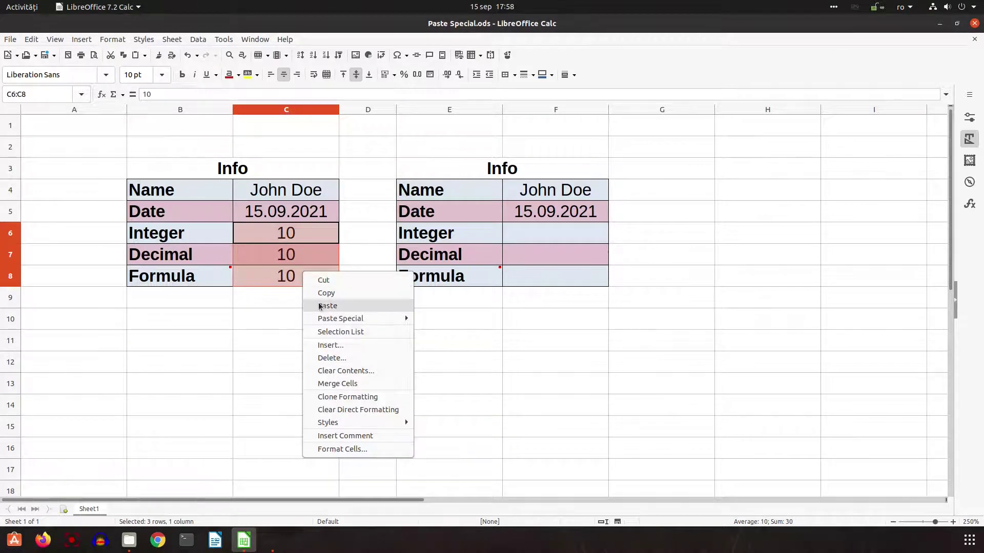
pyautogui.click(324, 293)
# Set the Integer, Decimal and Formula values in F6, F7 and F8 of the duplicate table to 1
pyautogui.click(509, 234)
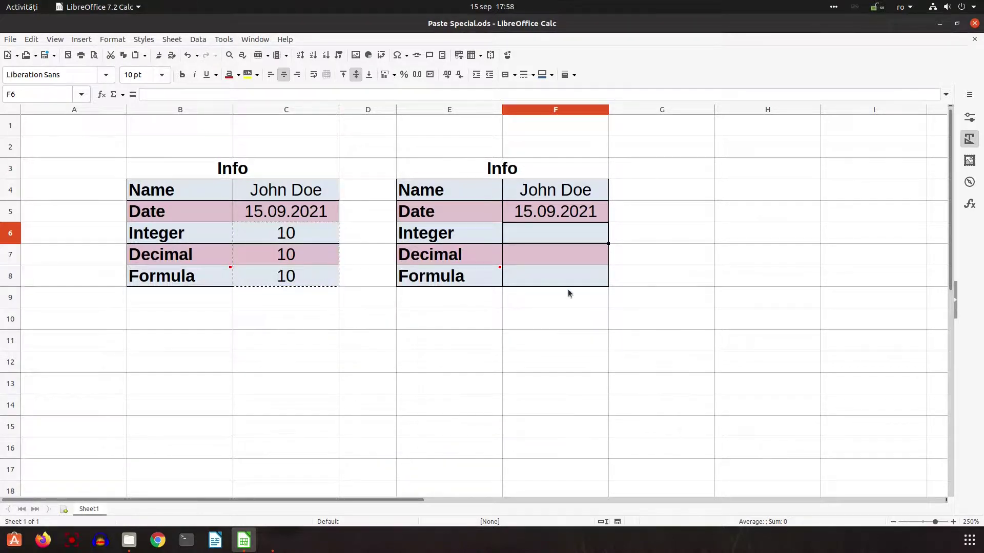
pyautogui.write('1')
pyautogui.press('Return')
pyautogui.write('10')
pyautogui.press('Return')
pyautogui.press('Up')
pyautogui.write('1')
pyautogui.press('Return')
pyautogui.write('1')
pyautogui.press('Return')
# Copy C6:C8 and paste it onto F6:F8 with the Paste Special Divide operation
pyautogui.moveTo(318, 235); pyautogui.dragTo(312, 281)
pyautogui.rightClick(313, 281)
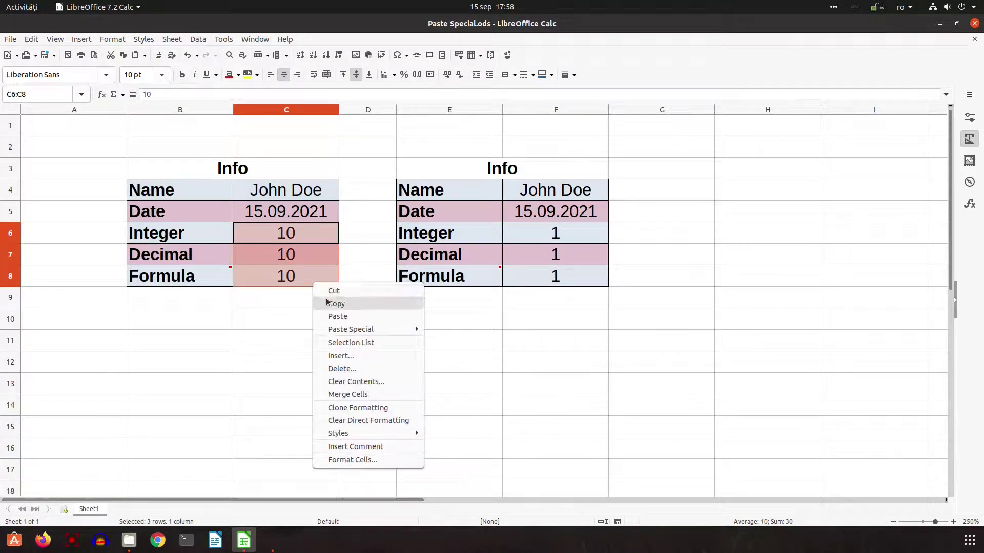
pyautogui.click(328, 303)
pyautogui.moveTo(536, 234); pyautogui.dragTo(533, 270)
pyautogui.rightClick(533, 271)
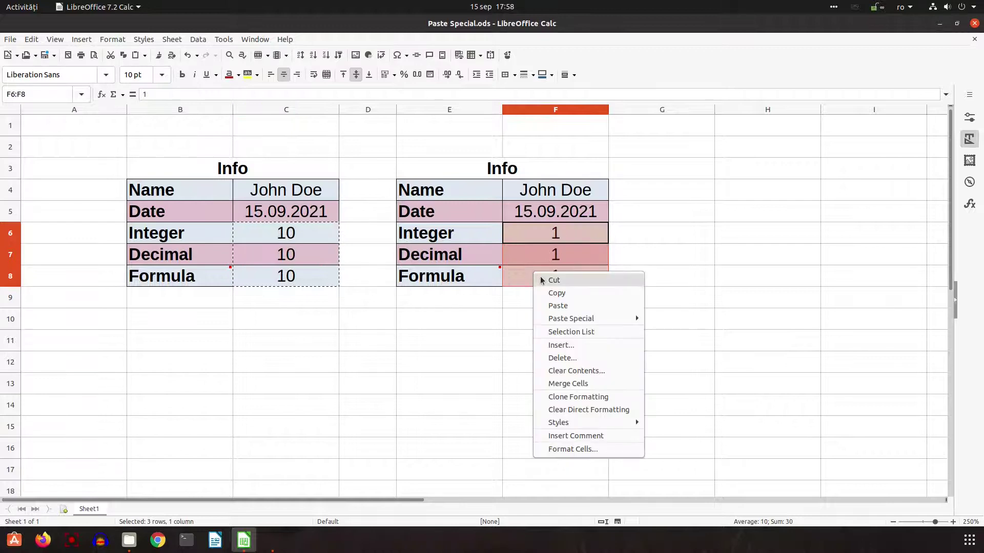
pyautogui.moveTo(589, 318)
pyautogui.click(671, 384)
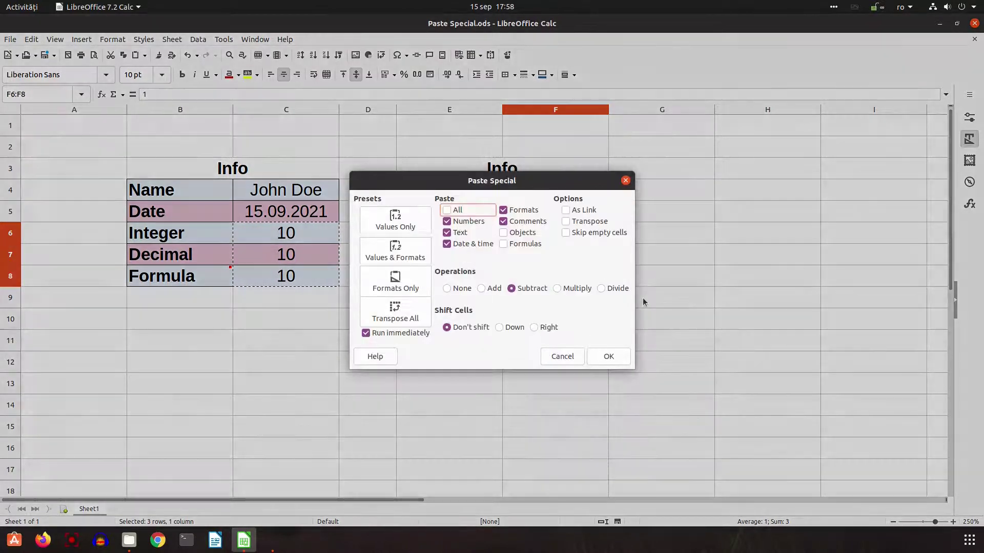
pyautogui.click(621, 288)
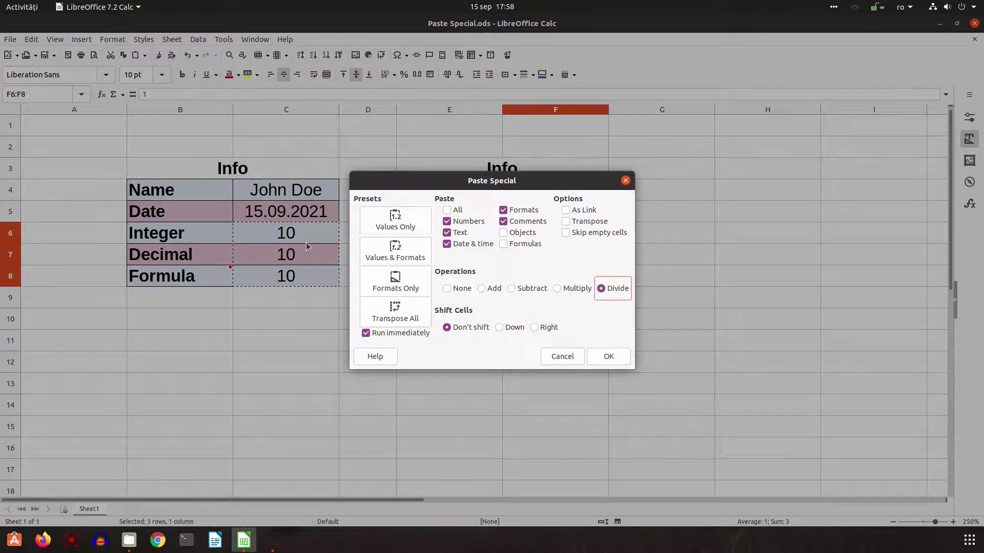
pyautogui.click(602, 356)
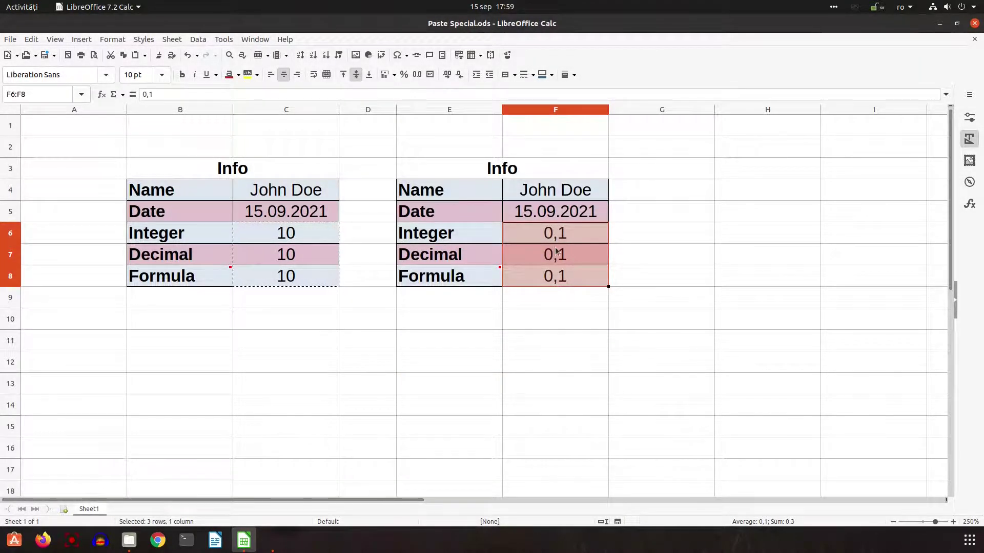
# Copy the original table B3:C8 and examine the Shift Cells options in Paste Special for E9, closing the dialog without pasting
pyautogui.moveTo(313, 230); pyautogui.dragTo(314, 277)
pyautogui.hotkey('ctrl', 'c')
pyautogui.moveTo(187, 169); pyautogui.dragTo(261, 278)
pyautogui.rightClick(260, 279)
pyautogui.click(279, 298)
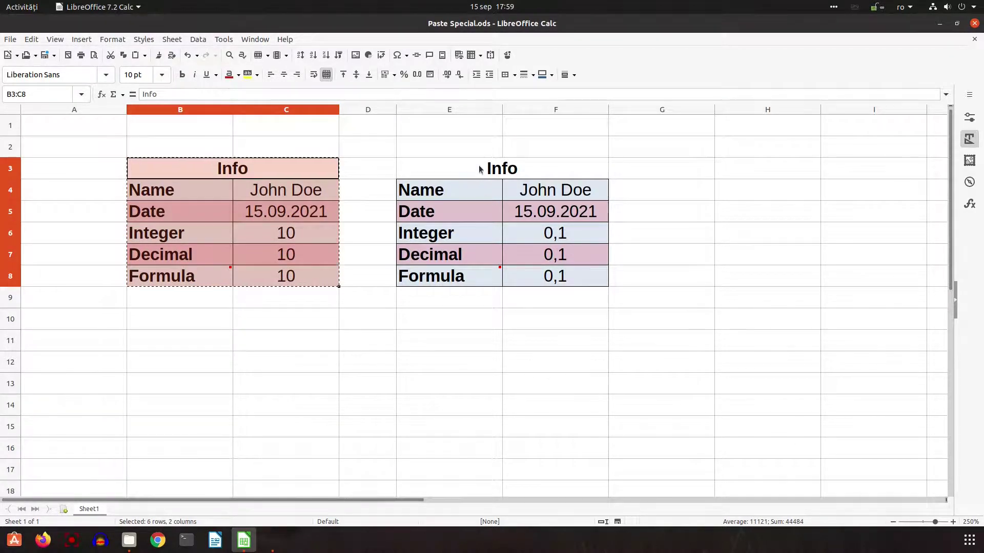
pyautogui.click(453, 294)
pyautogui.rightClick(454, 295)
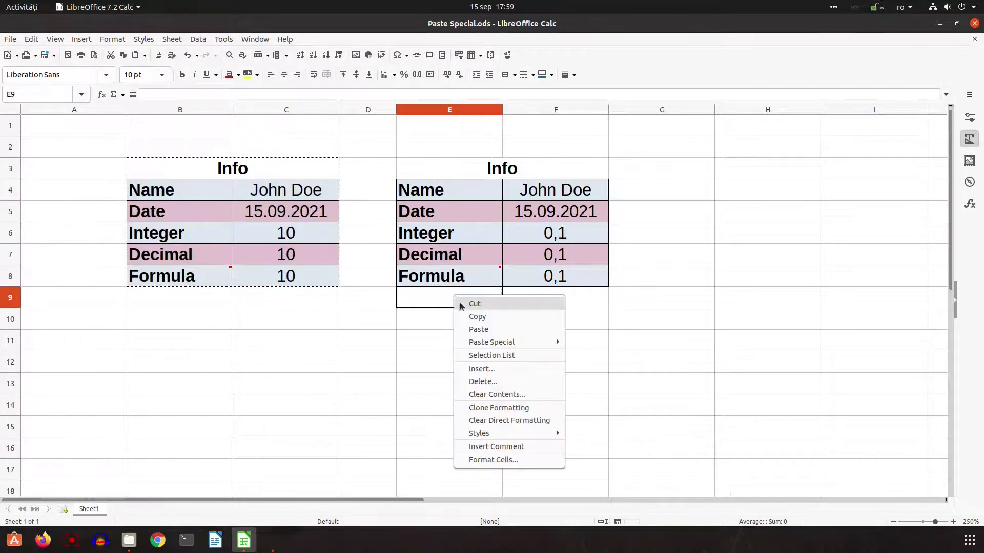
pyautogui.moveTo(505, 342)
pyautogui.click(587, 406)
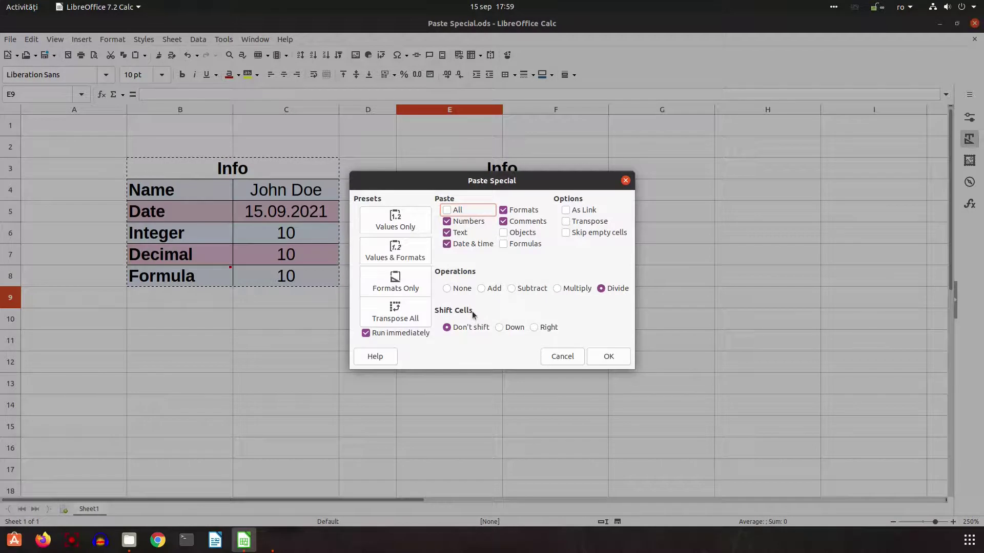
pyautogui.click(562, 356)
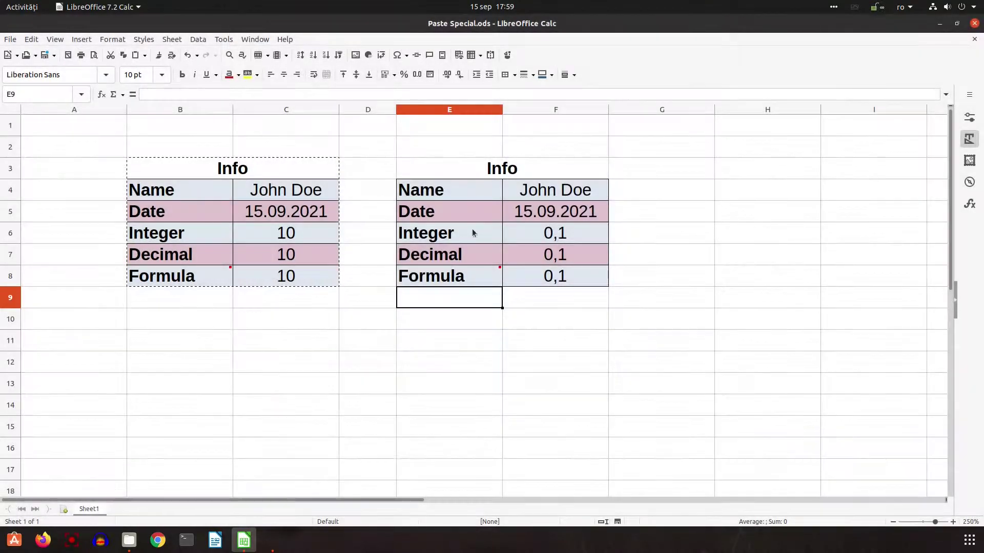
# In the duplicate table, replace the name in F4 with a different first name and set the Date in F5 to 01.01.2022
pyautogui.click(481, 186)
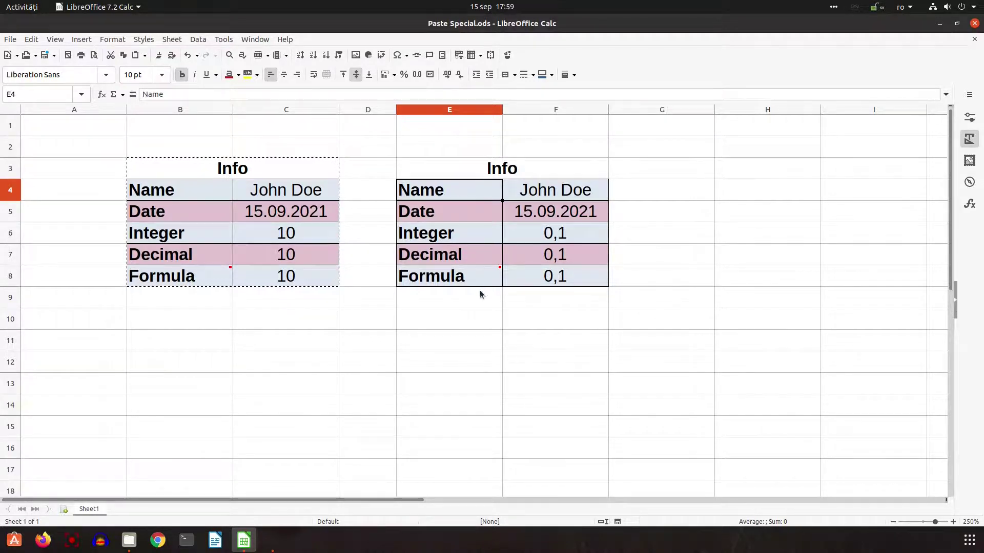
pyautogui.click(287, 191)
pyautogui.click(558, 194)
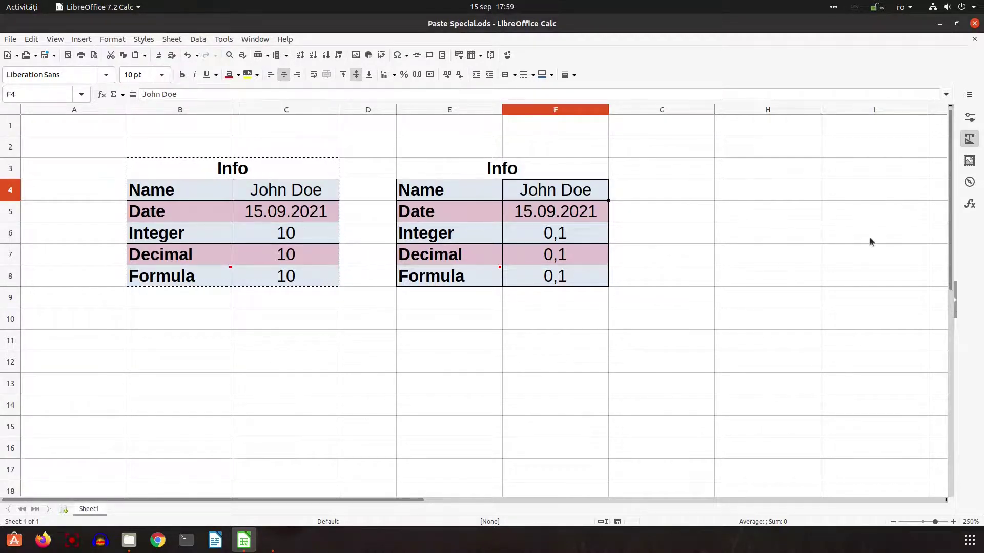
pyautogui.write('Ellen')
pyautogui.press('Return')
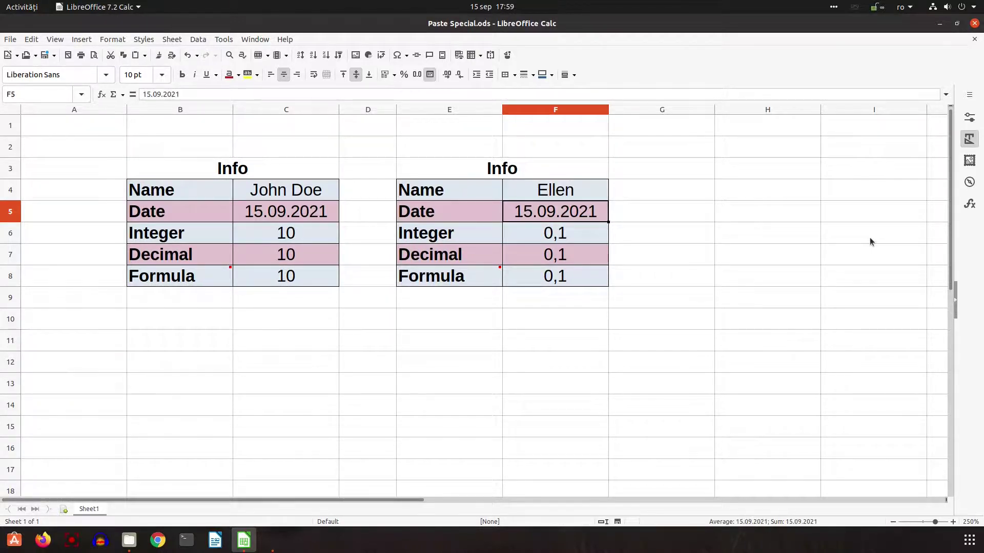
pyautogui.write('01')
pyautogui.write('2022')
pyautogui.press('Return')
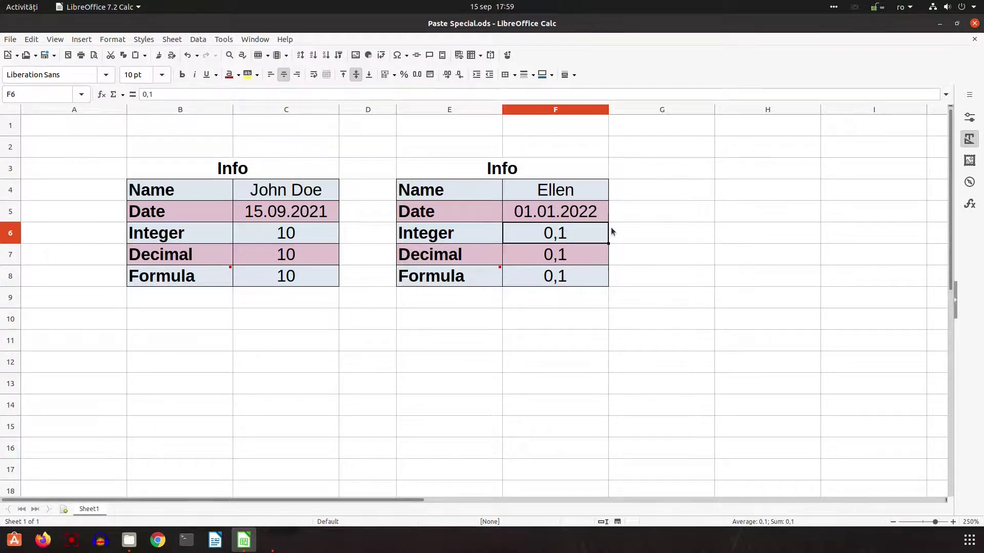
# Copy the original table B3:C8 and paste it at E4 using Paste Special with the Divide operation and cells shifted Down
pyautogui.moveTo(195, 189); pyautogui.dragTo(259, 277)
pyautogui.hotkey('ctrl', 'c')
pyautogui.moveTo(179, 147); pyautogui.dragTo(263, 277)
pyautogui.rightClick(264, 275)
pyautogui.click(285, 294)
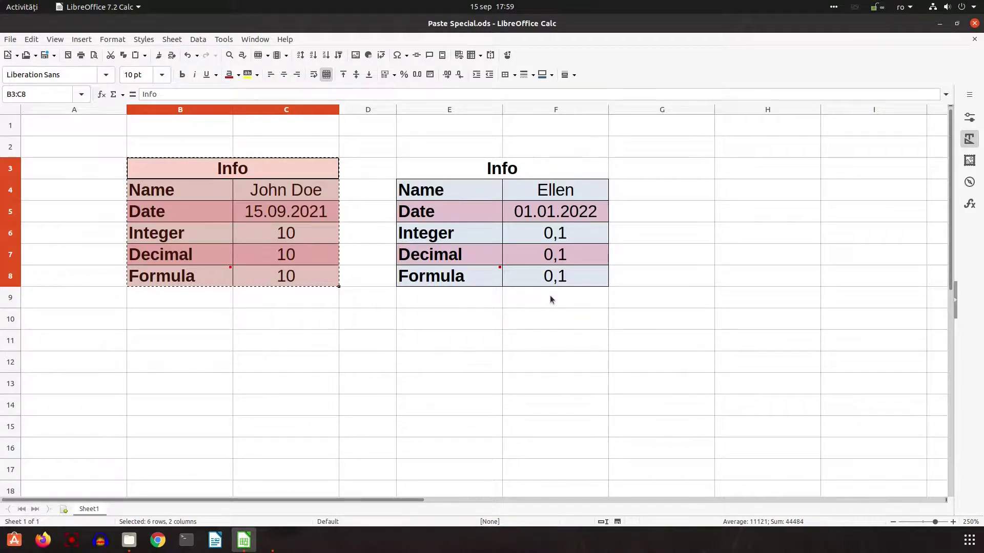
pyautogui.click(466, 192)
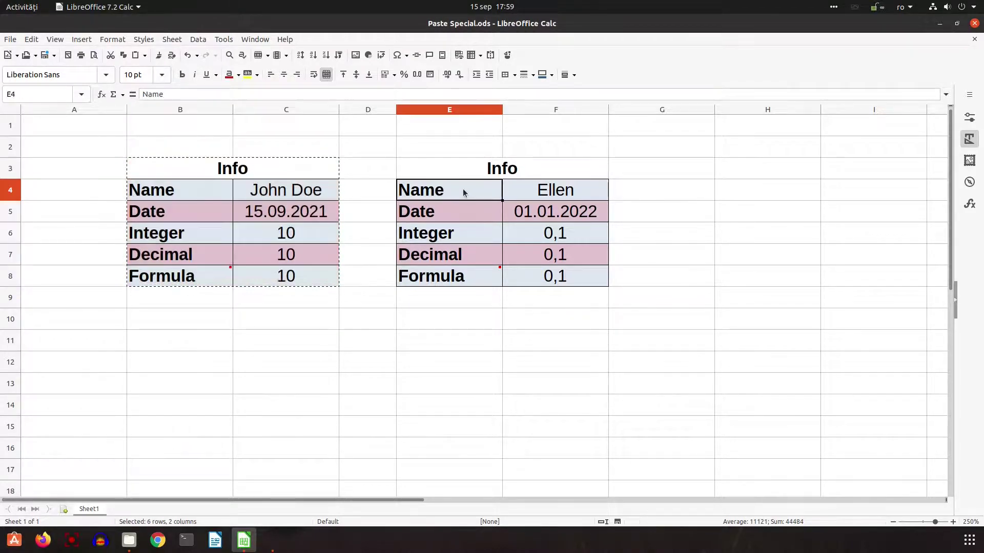
pyautogui.rightClick(432, 191)
pyautogui.moveTo(463, 233)
pyautogui.click(586, 301)
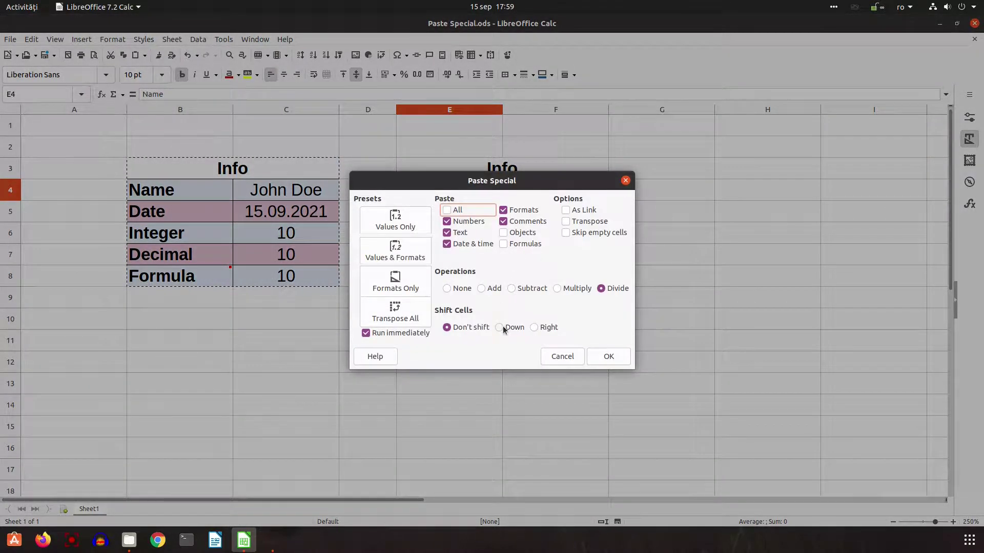
pyautogui.click(506, 329)
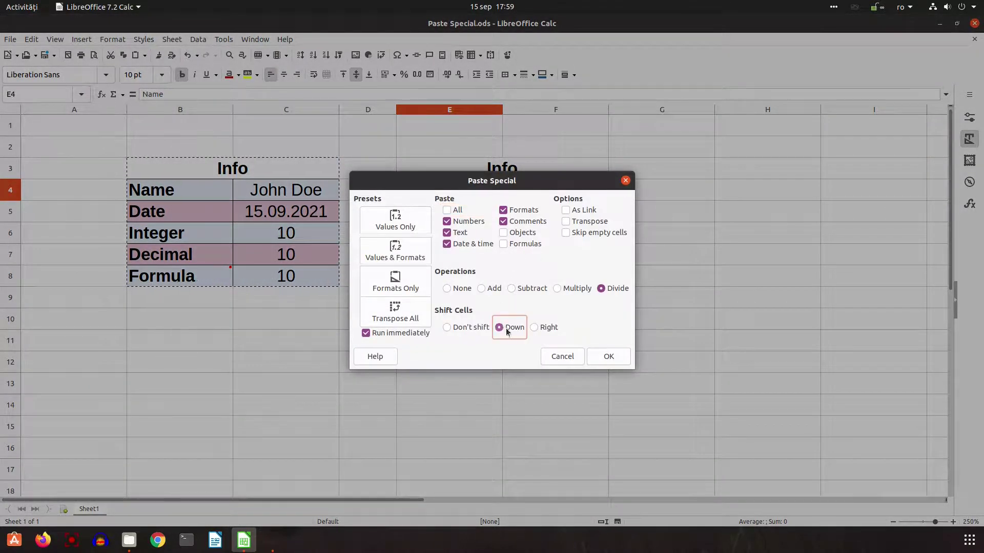
pyautogui.click(608, 356)
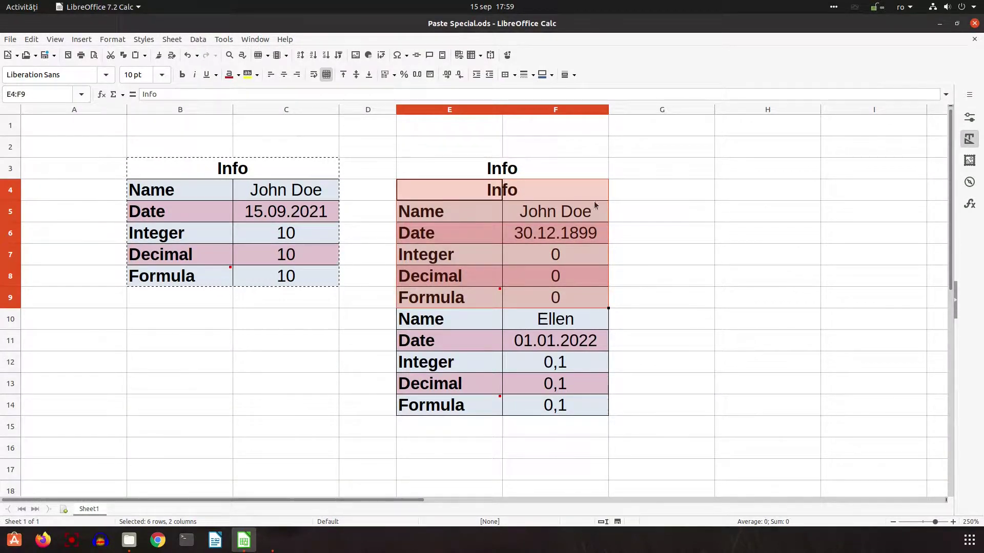
# Paste the copied table again at E4 using Paste Special with operation None and cells shifted Down
pyautogui.rightClick(438, 191)
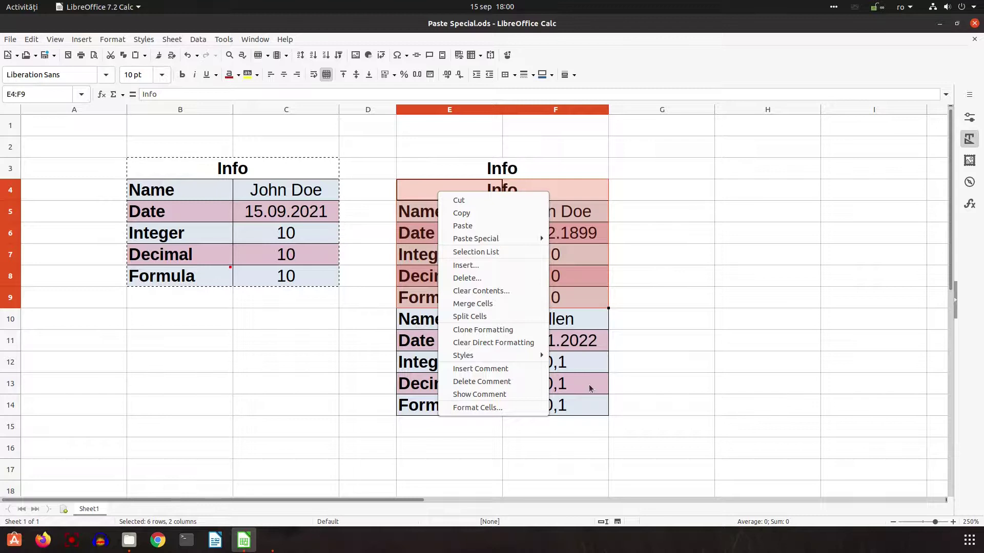
pyautogui.moveTo(518, 245)
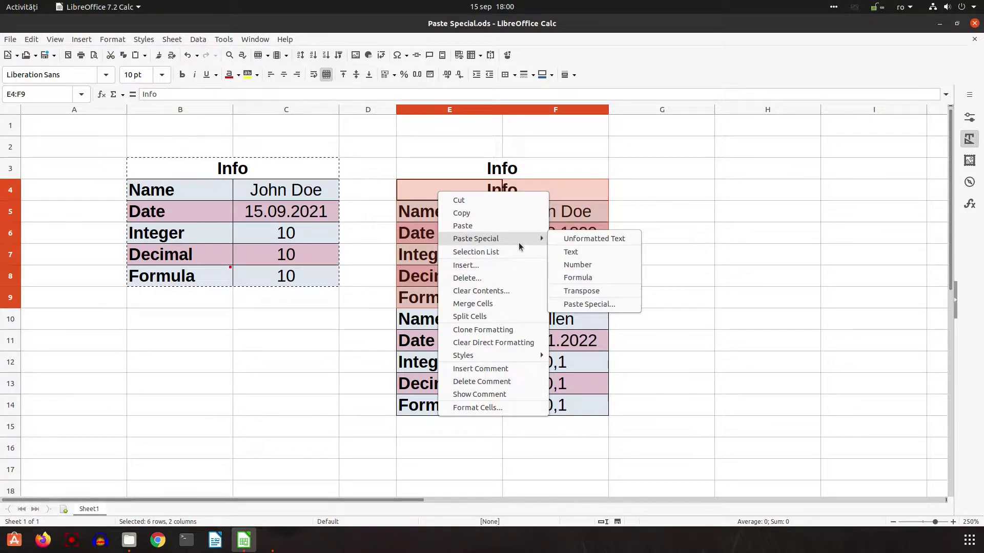
pyautogui.click(574, 305)
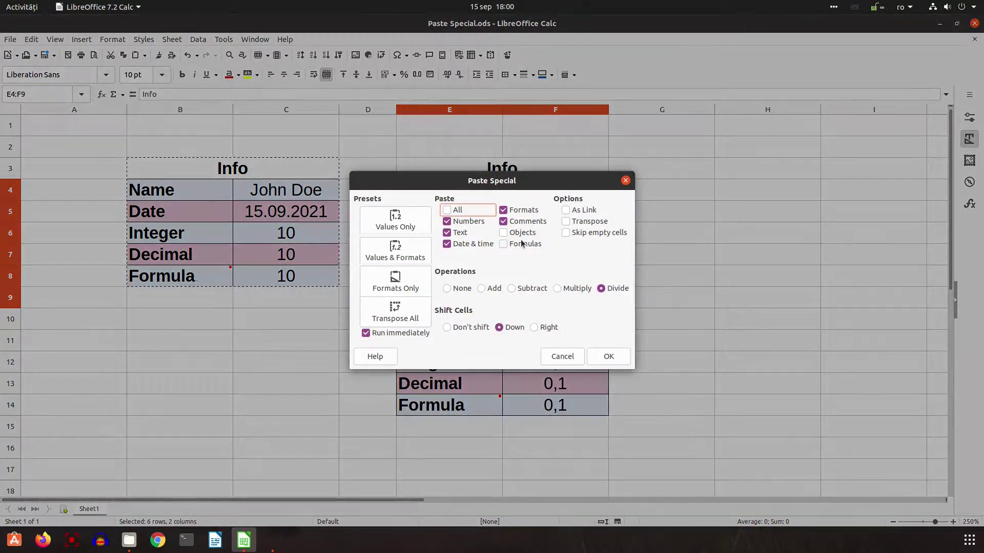
pyautogui.click(469, 289)
pyautogui.click(608, 357)
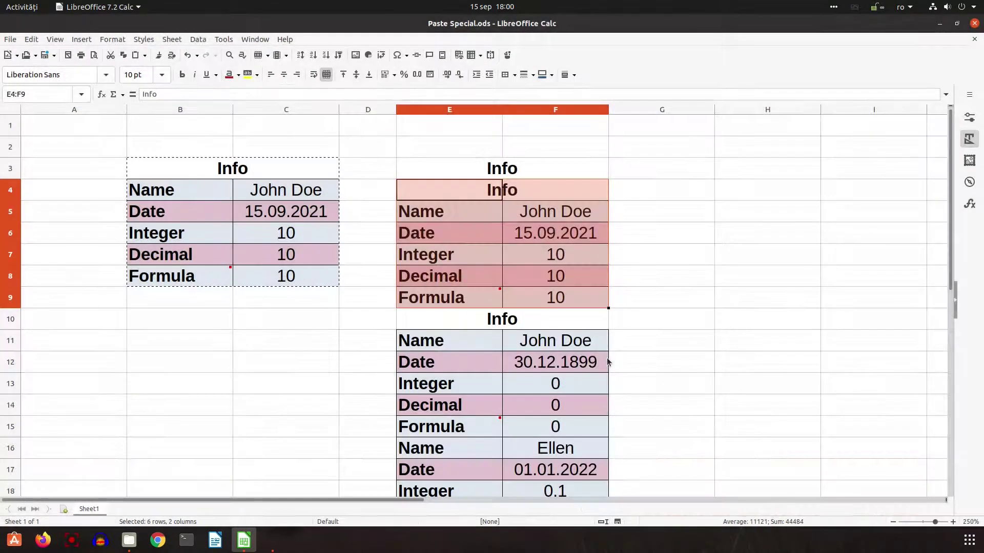
# Clear the pasted block E4:F9, and undo both the clearing and the two shifted pastes
pyautogui.press('Delete')
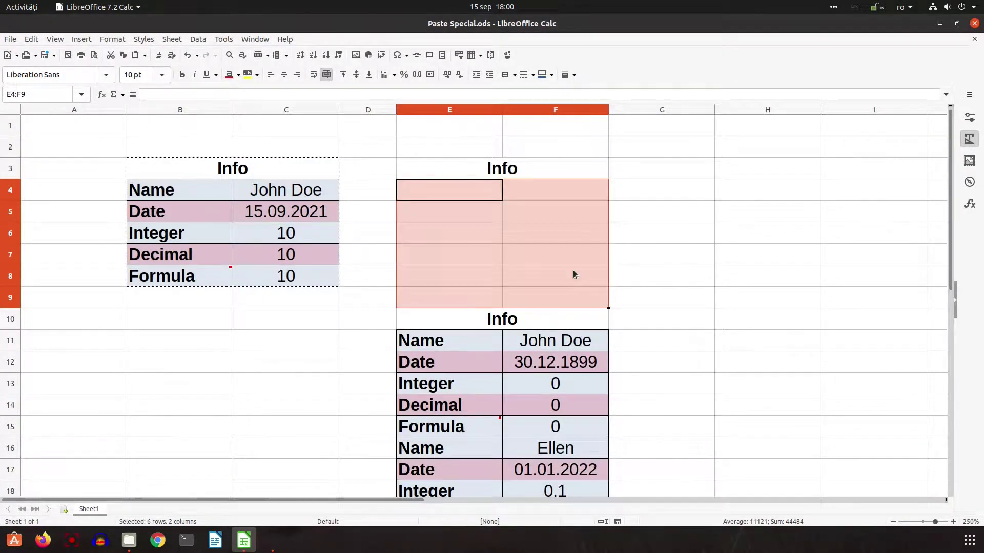
pyautogui.hotkey('ctrl', 'z')
pyautogui.hotkey('ctrl', 'z')
pyautogui.hotkey('ctrl', 'z')
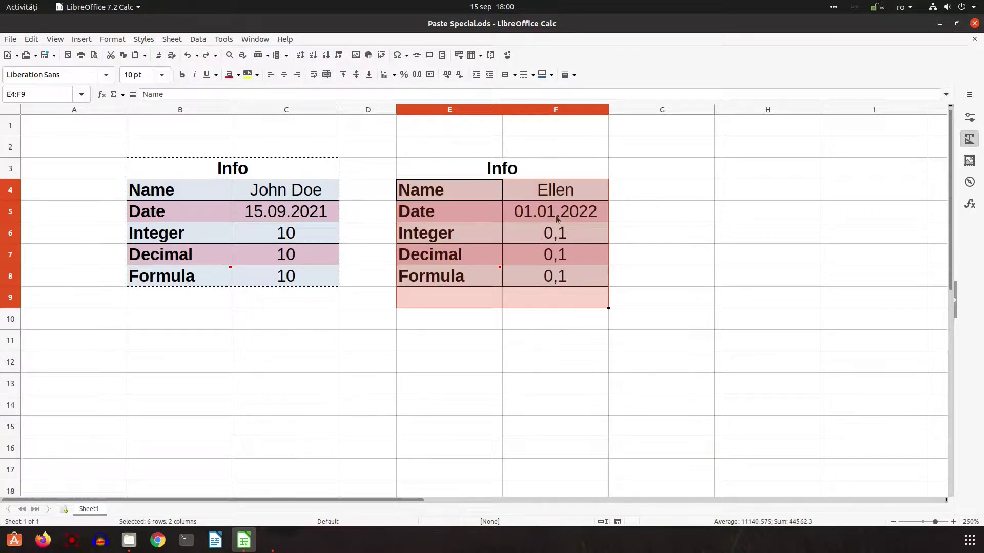
# Copy B3:C8, try pasting it at E4 with operation None and Shift Cells Down, and undo the paste
pyautogui.moveTo(307, 169); pyautogui.dragTo(307, 278)
pyautogui.rightClick(307, 279)
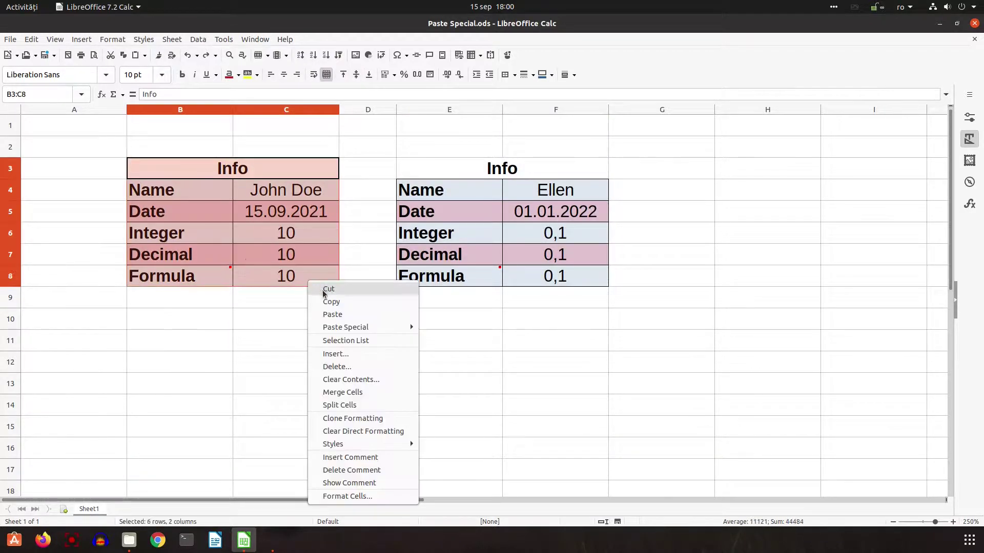
pyautogui.click(328, 302)
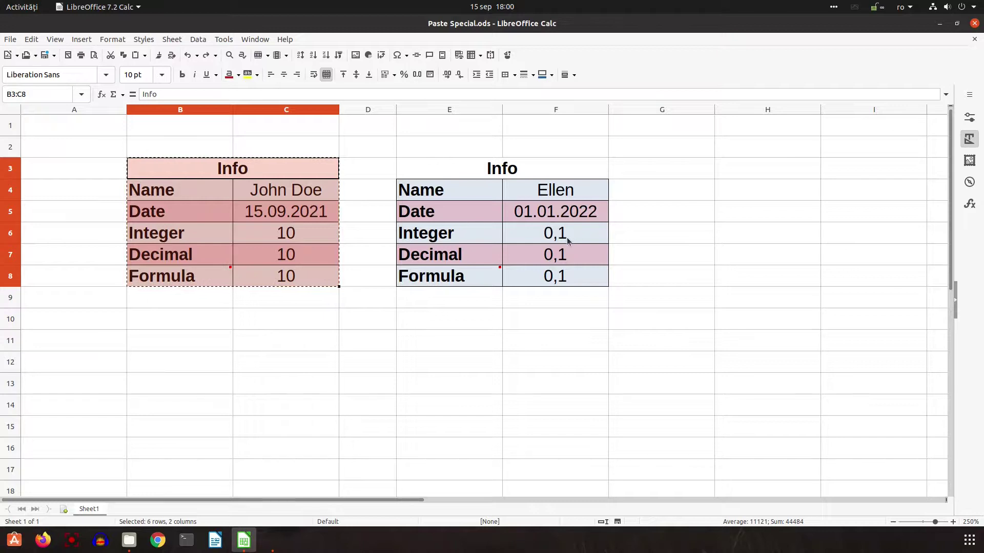
pyautogui.click(460, 189)
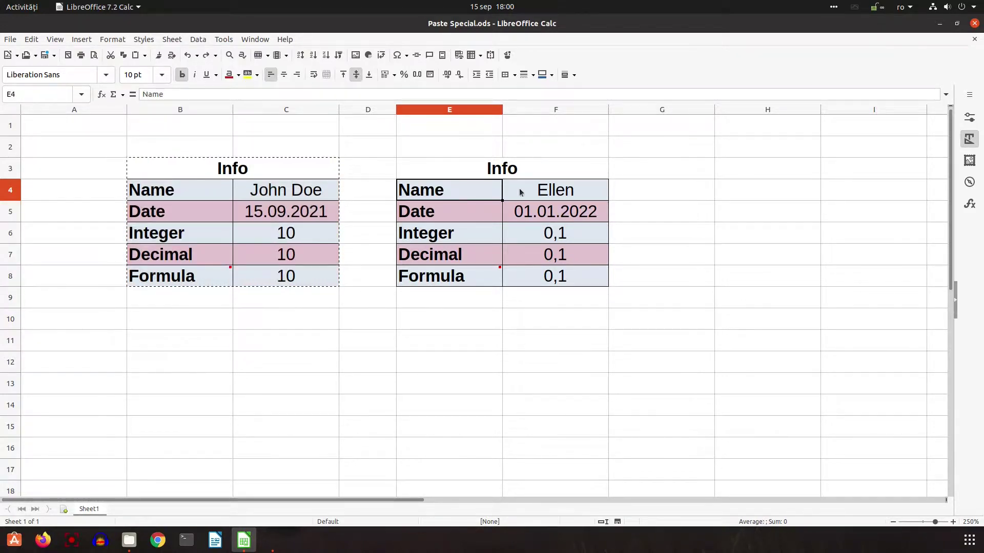
pyautogui.rightClick(463, 194)
pyautogui.moveTo(494, 241)
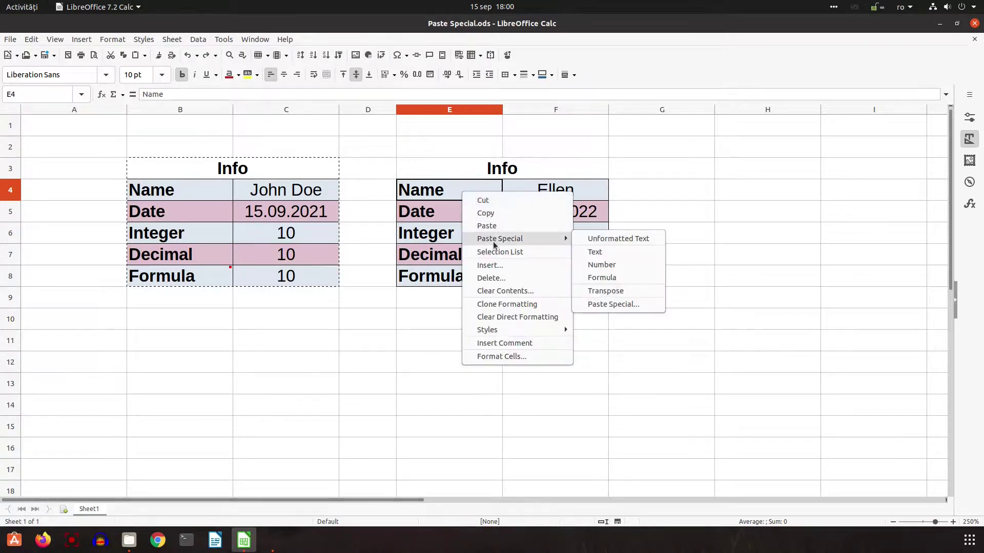
pyautogui.click(595, 304)
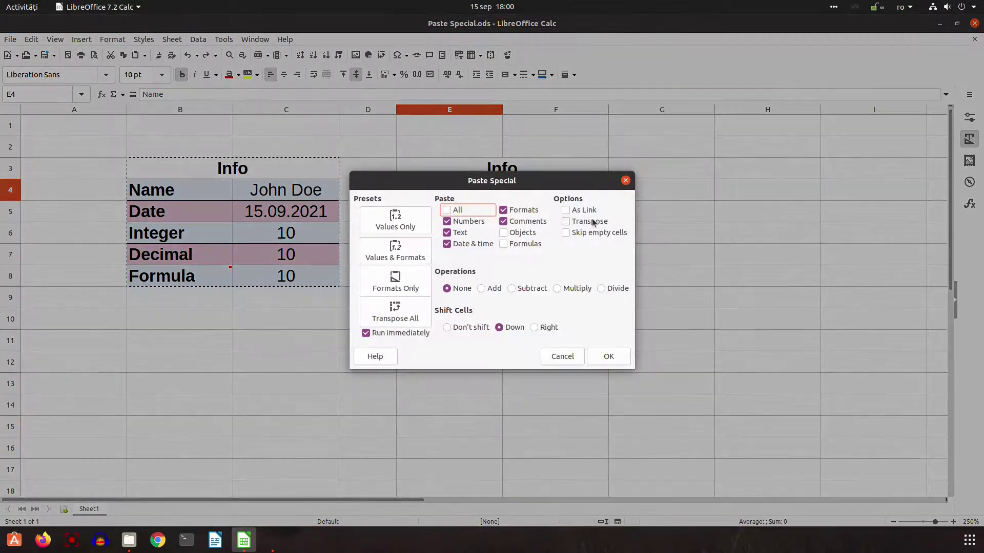
pyautogui.click(595, 354)
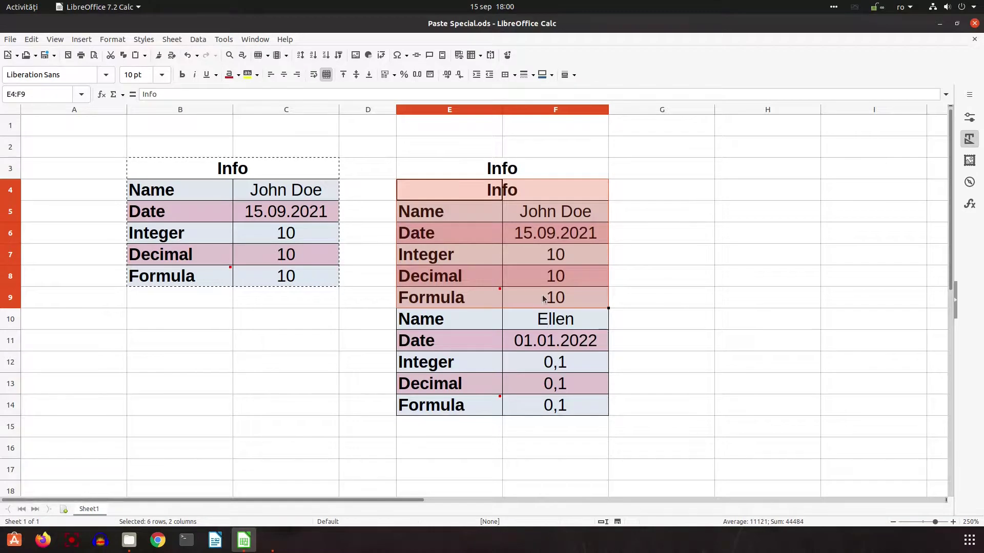
pyautogui.hotkey('ctrl', 'z')
pyautogui.hotkey('ctrl', 'z')
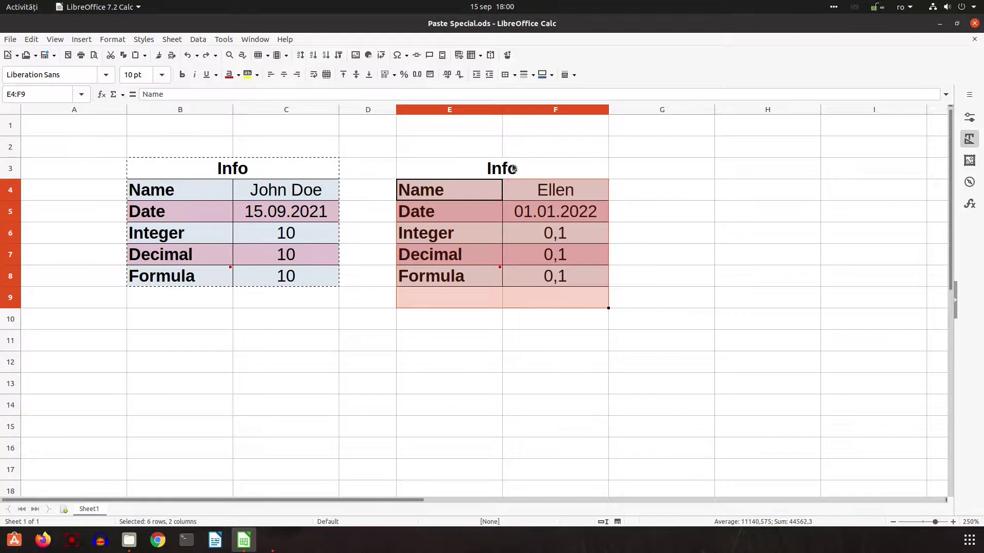
# Paste the copied table onto the Info header at E3 using Paste Special with operation None and Shift Cells Down
pyautogui.click(455, 163)
pyautogui.rightClick(453, 163)
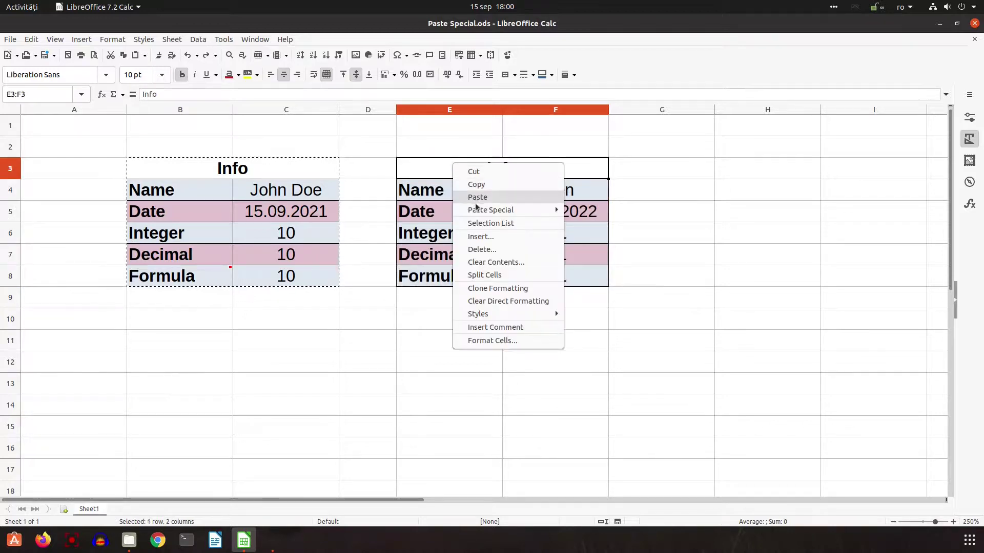
pyautogui.moveTo(479, 211)
pyautogui.click(599, 277)
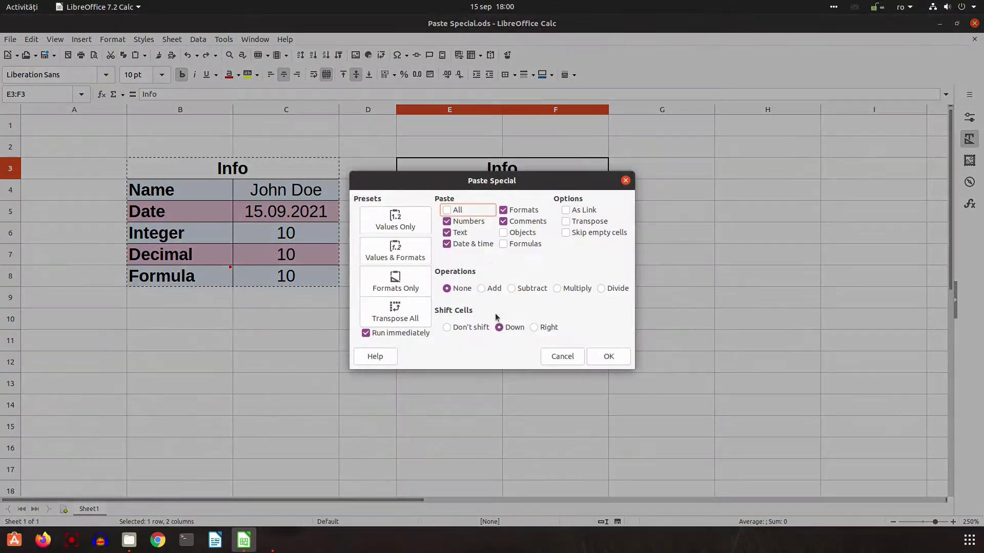
pyautogui.click(612, 355)
pyautogui.click(583, 261)
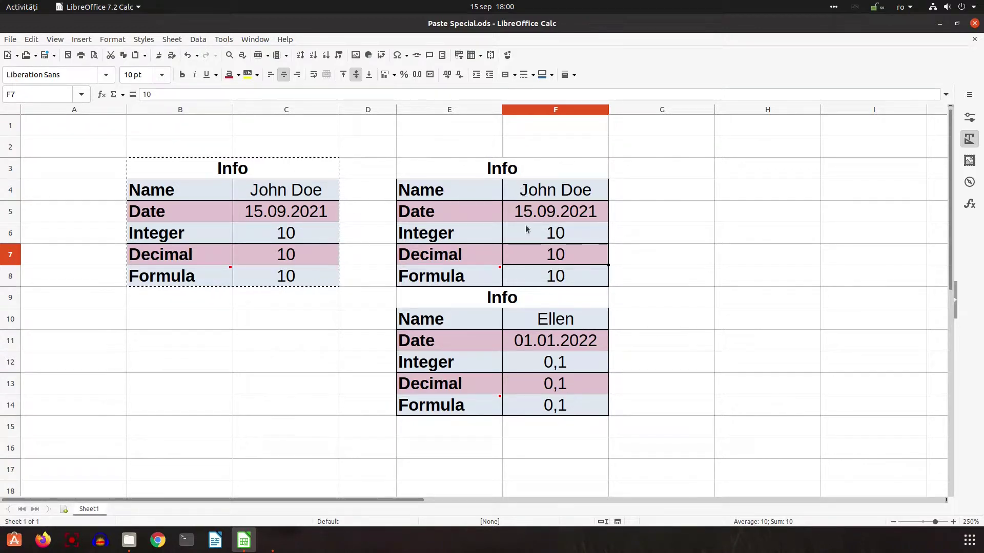
# Copy the value column F4:F8 and paste it at F10 using Paste Special with Shift Cells Right
pyautogui.moveTo(547, 193); pyautogui.dragTo(554, 277)
pyautogui.rightClick(556, 278)
pyautogui.click(566, 296)
pyautogui.click(559, 314)
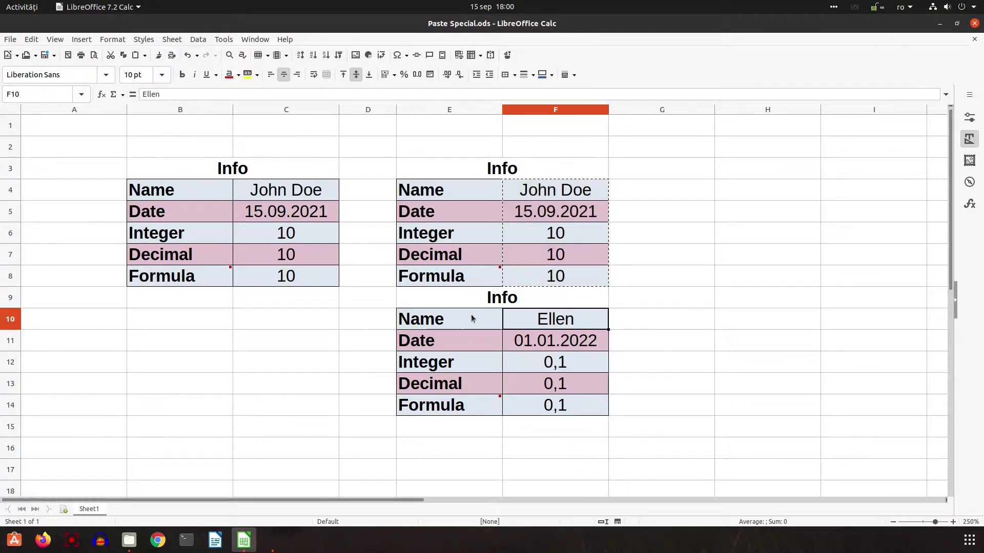
pyautogui.rightClick(541, 325)
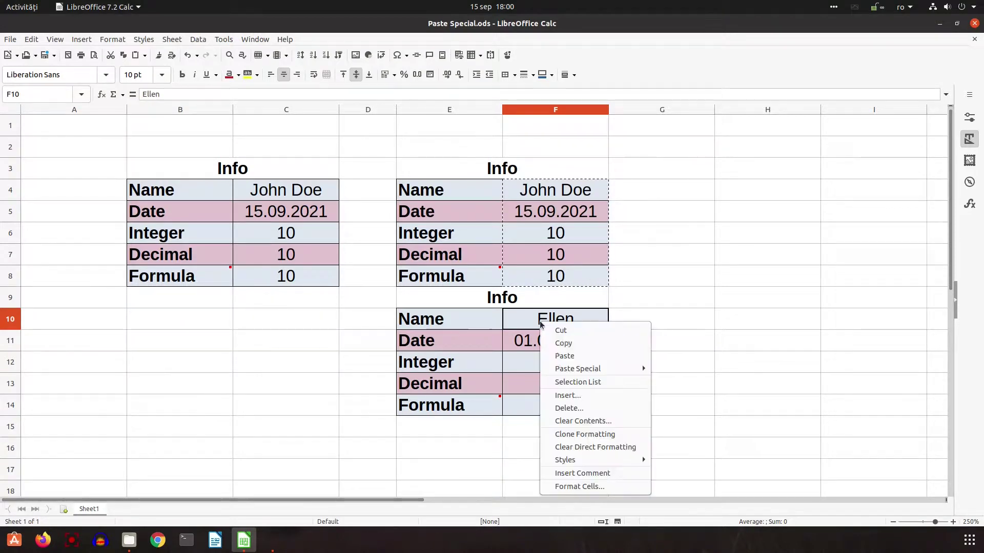
pyautogui.moveTo(648, 374)
pyautogui.click(690, 434)
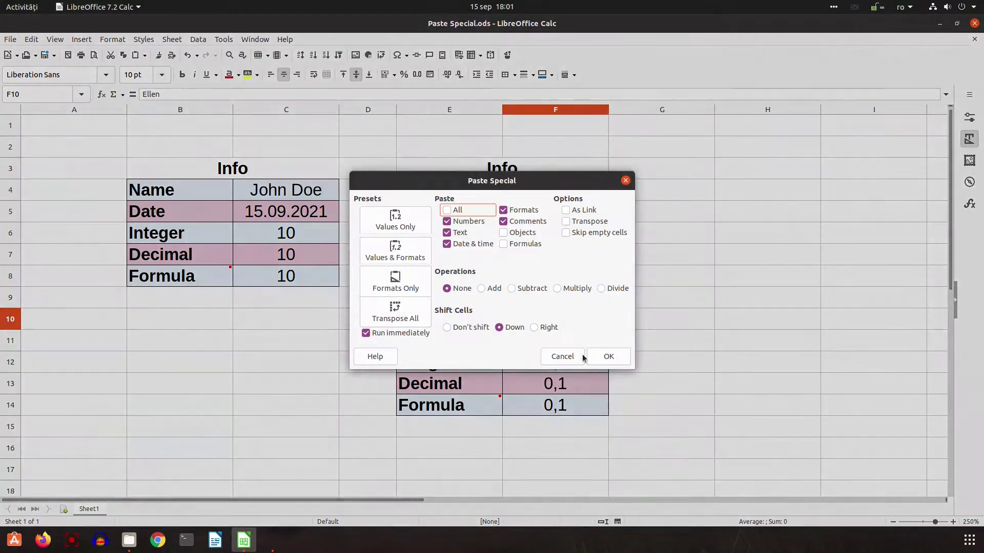
pyautogui.click(553, 330)
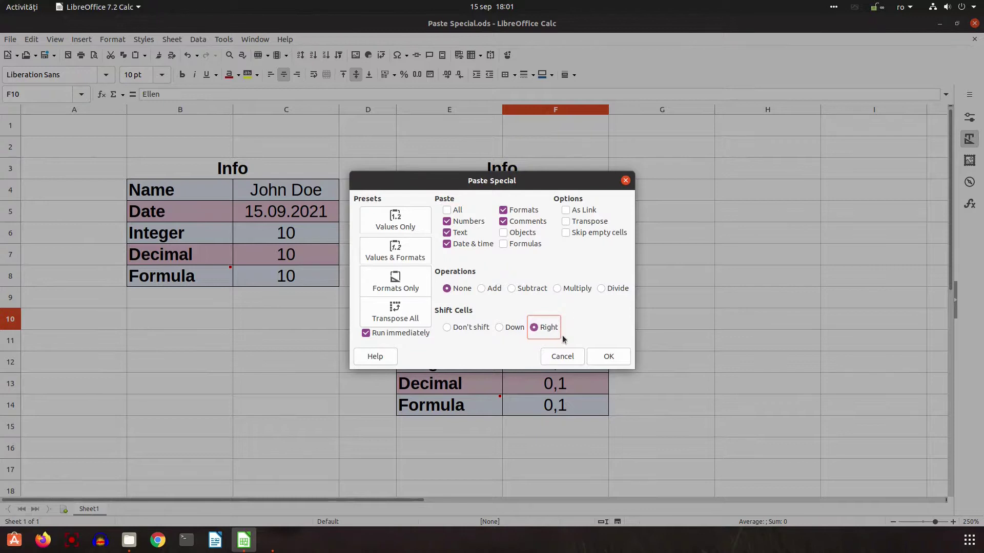
pyautogui.click(608, 356)
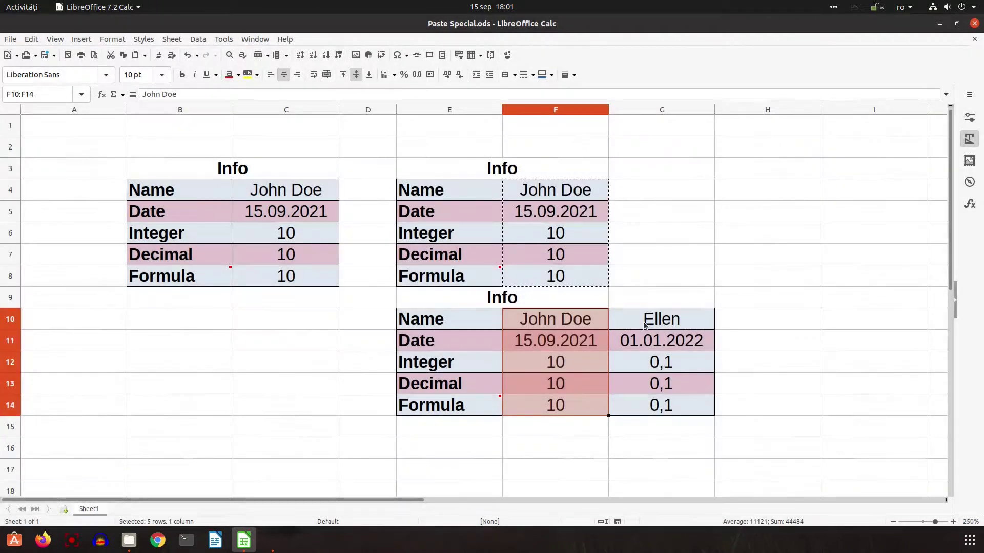
# Copy the original table B3:C8 and review the Paste Special options for the Info header at E3, closing the dialog without pasting
pyautogui.rightClick(480, 323)
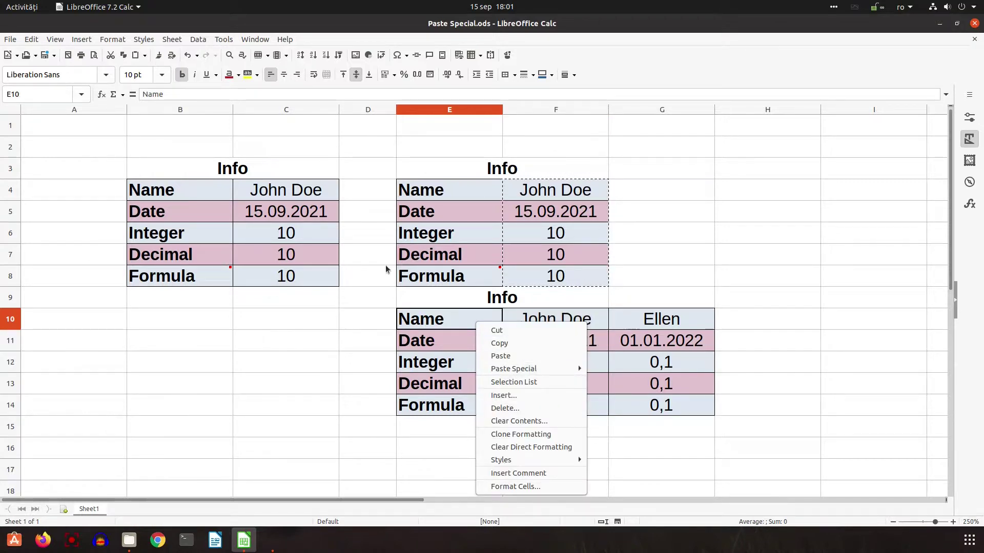
pyautogui.click(215, 194)
pyautogui.click(198, 191)
pyautogui.moveTo(201, 173); pyautogui.dragTo(281, 277)
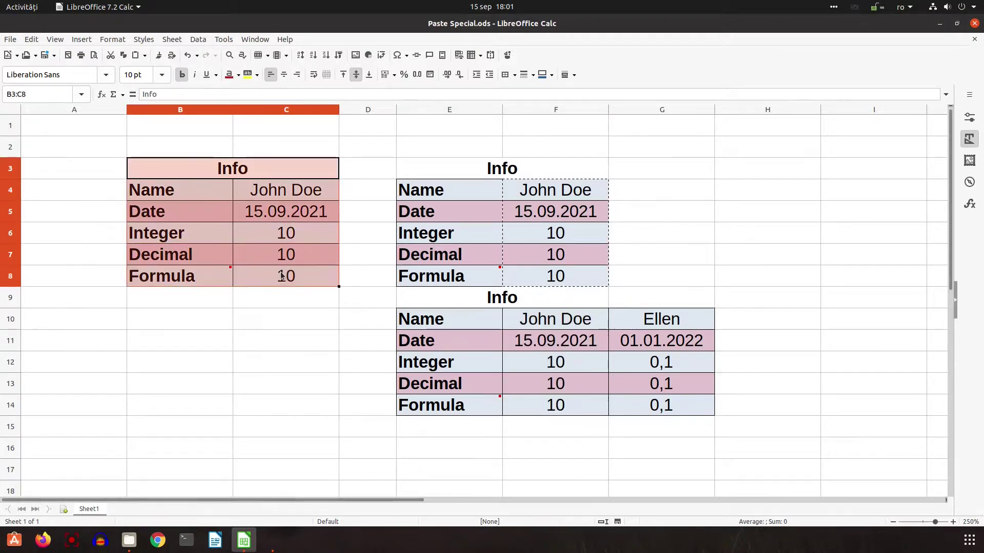
pyautogui.rightClick(282, 276)
pyautogui.click(302, 293)
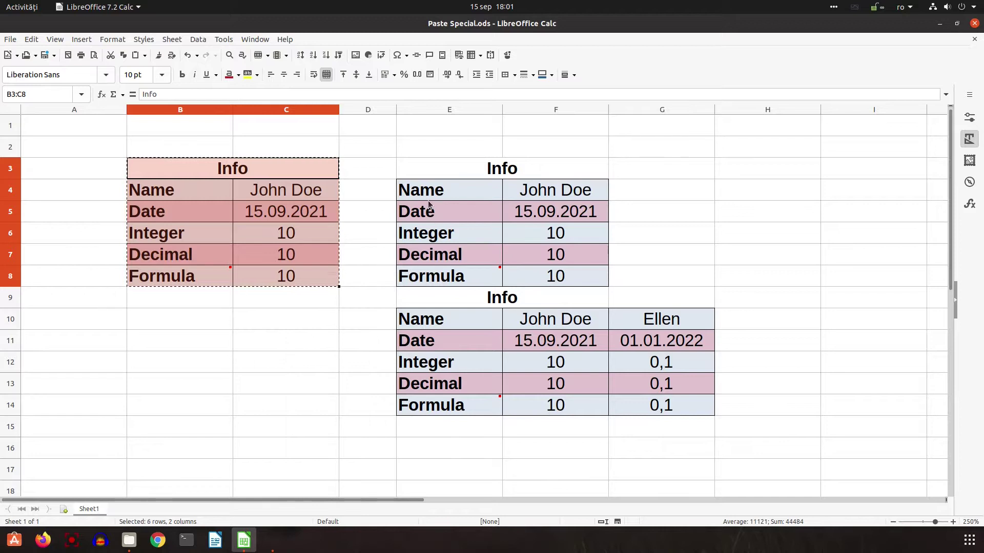
pyautogui.rightClick(433, 163)
pyautogui.moveTo(528, 209)
pyautogui.click(580, 272)
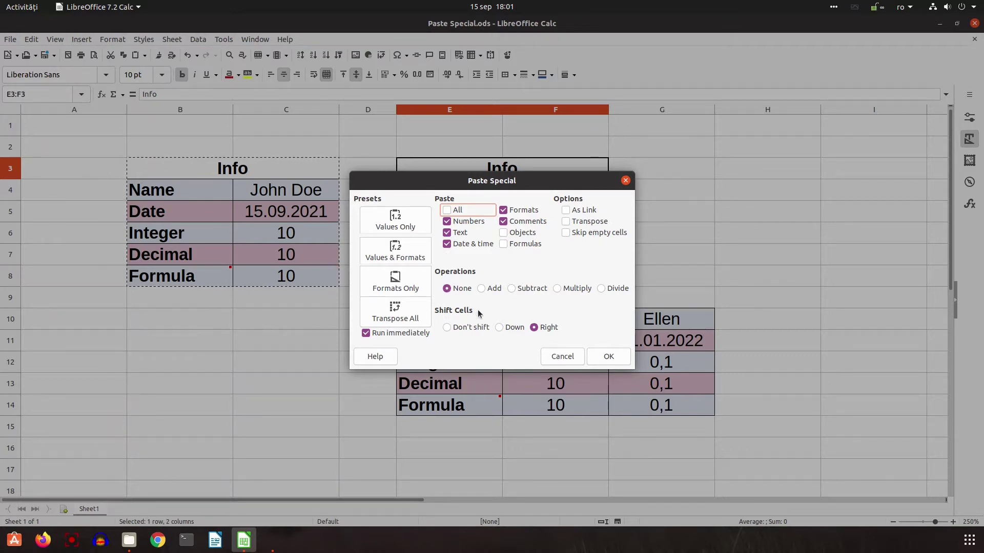
pyautogui.click(562, 356)
pyautogui.click(285, 39)
pyautogui.click(357, 206)
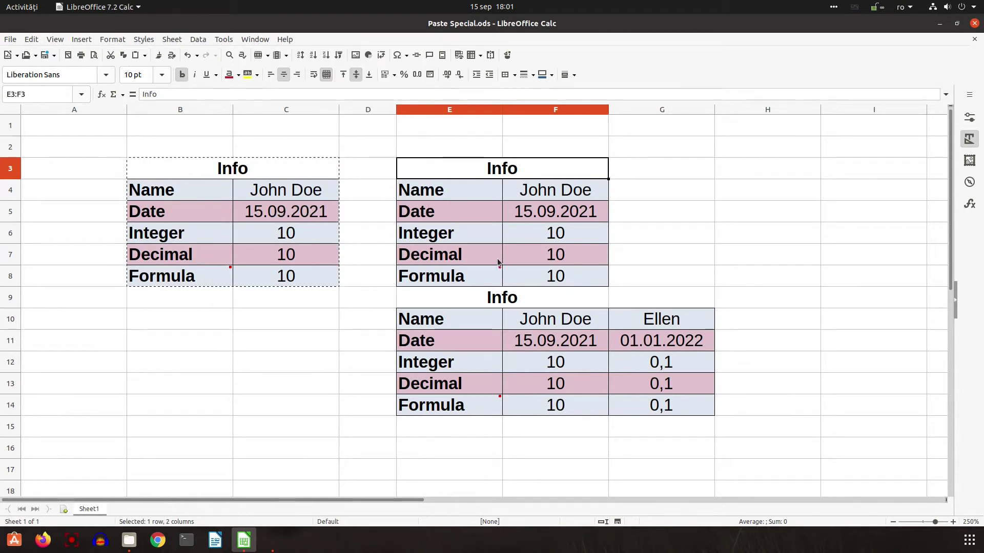